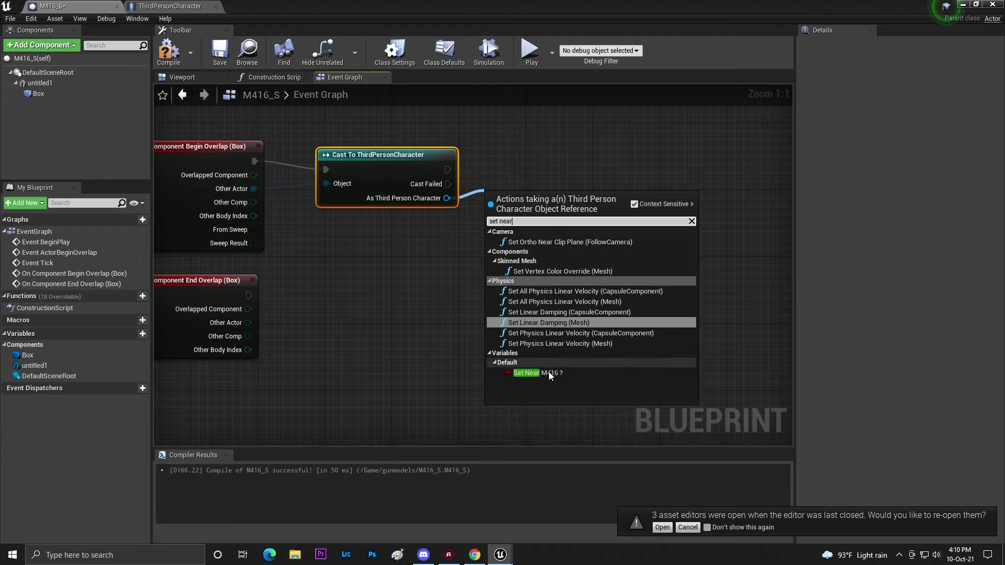
- Add a Set Near M416? node after the Begin Overlap cast, wire its execution and target to the cast, and set it to true
left_click(550, 375)
left_click_drag(525, 195, 518, 148)
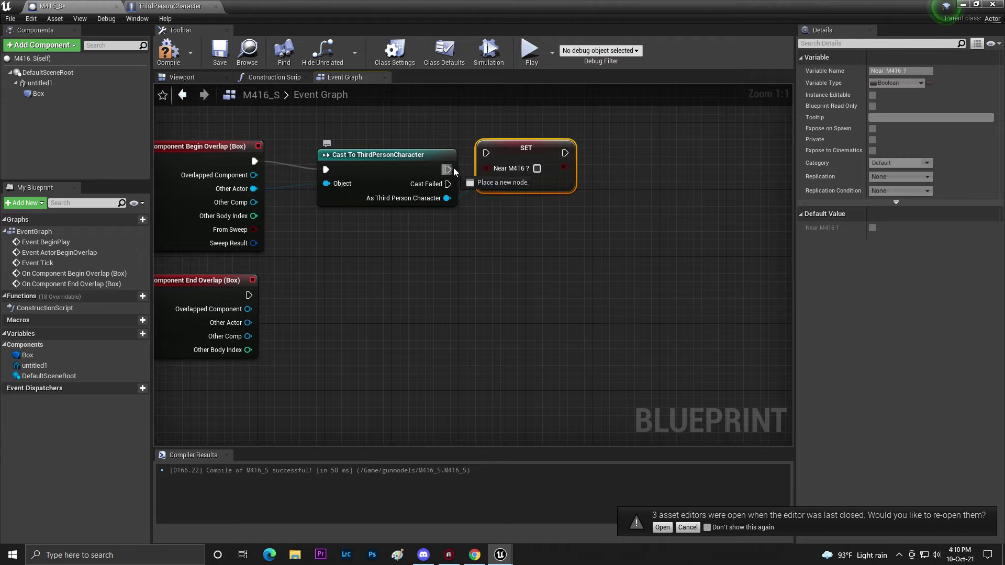
left_click_drag(447, 169, 485, 153)
left_click_drag(447, 198, 486, 192)
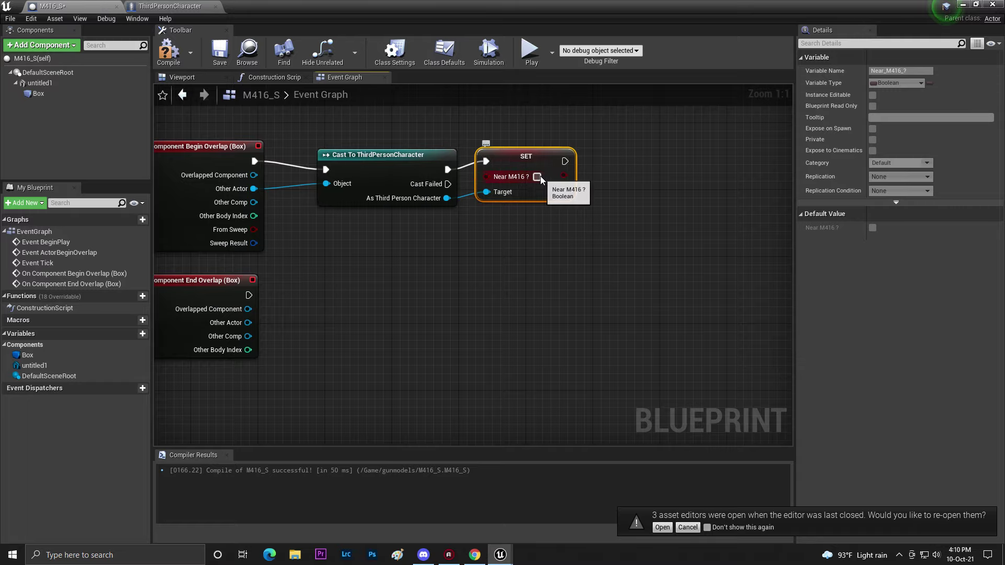
left_click(538, 177)
left_click_drag(528, 155, 538, 166)
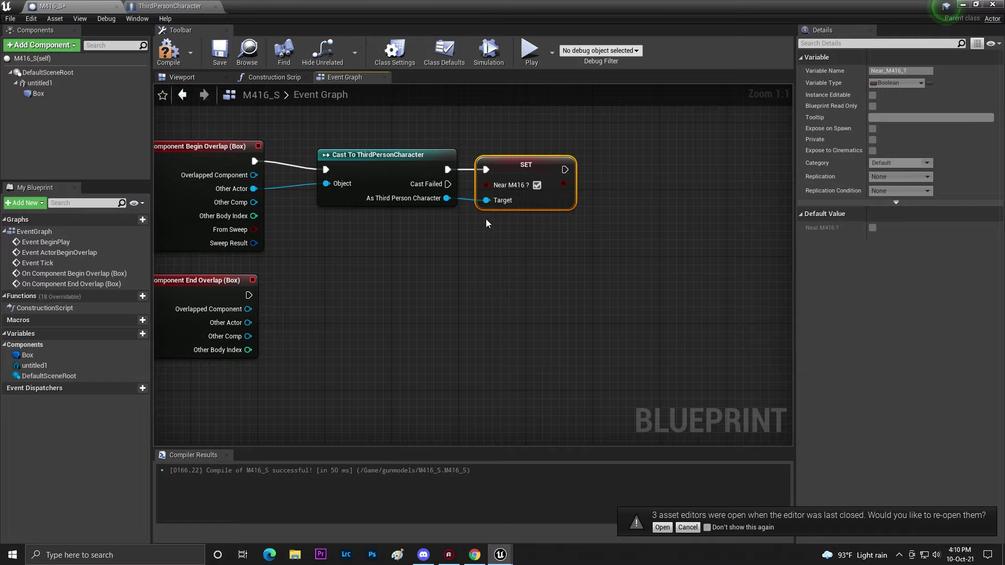
- Add a Set M416-REF node targeting As Third Person Character and run it after the Set Near M416? node
right_click_drag(450, 235, 402, 233)
left_click_drag(398, 196, 578, 229)
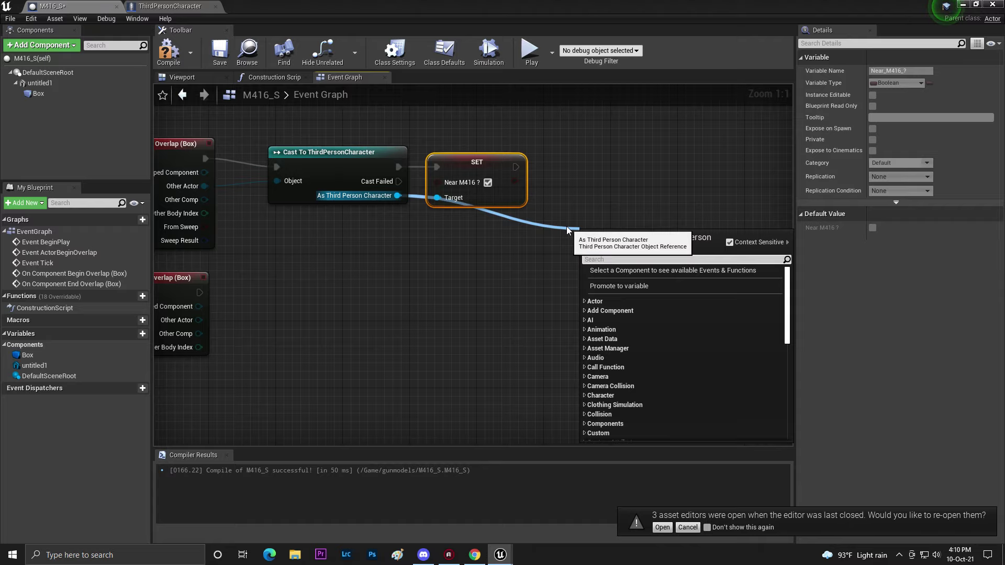
type("set m416")
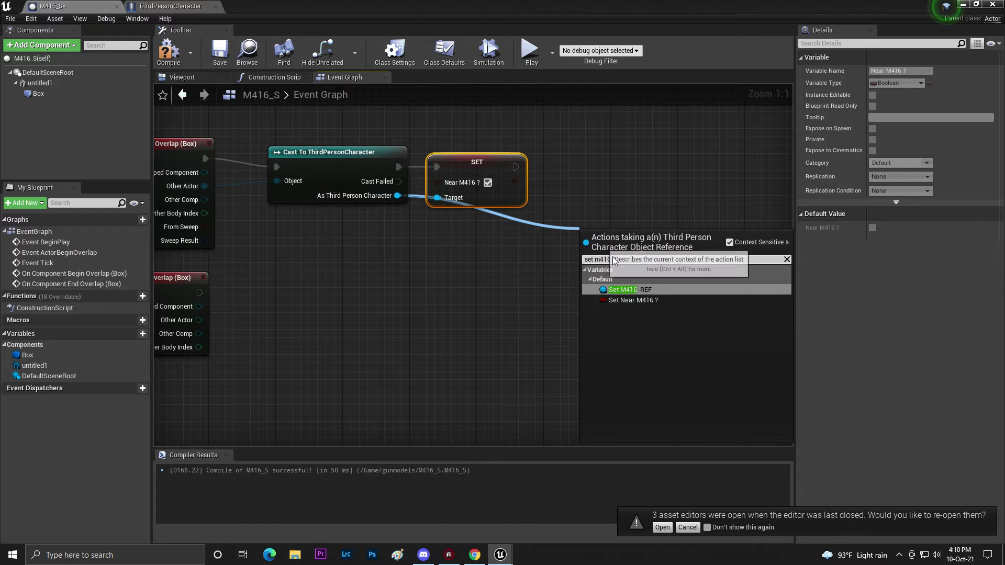
left_click(628, 290)
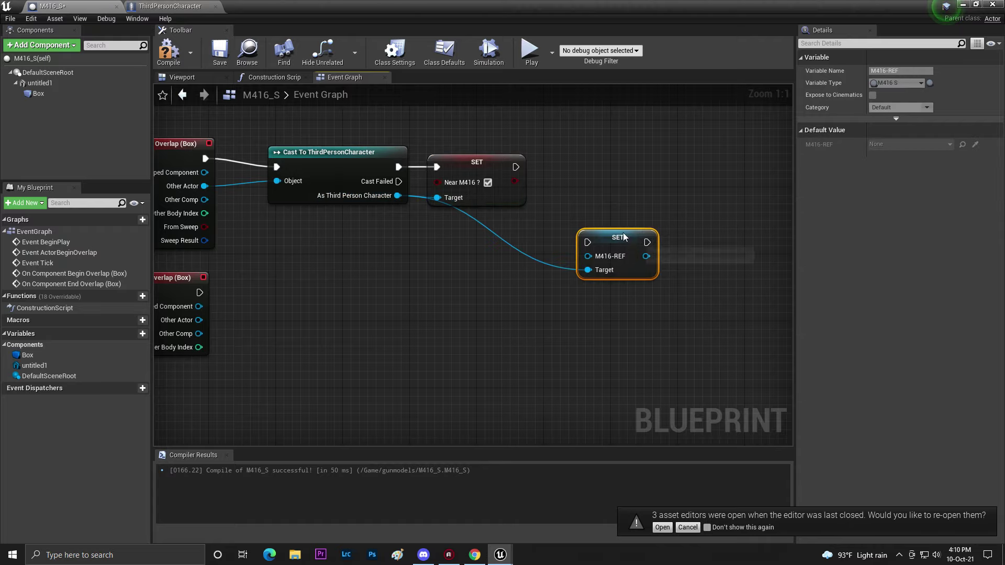
left_click_drag(610, 233, 609, 171)
left_click_drag(516, 167, 581, 178)
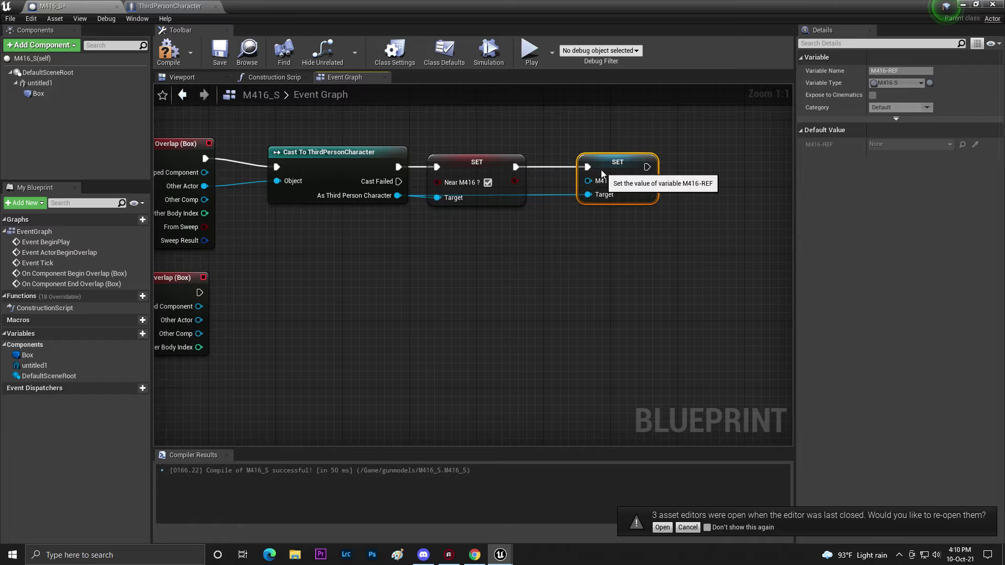
- Feed a Self reference into the M416-REF input of its Set node and compile the blueprint
right_click_drag(608, 186, 607, 213)
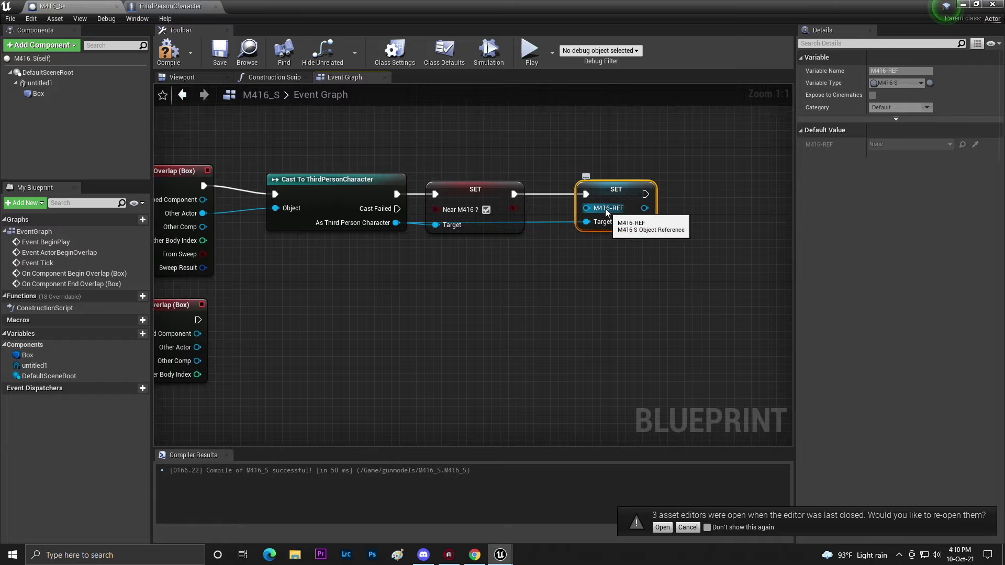
left_click_drag(607, 213, 480, 160)
type("self")
key("Return")
right_click_drag(479, 159, 555, 173)
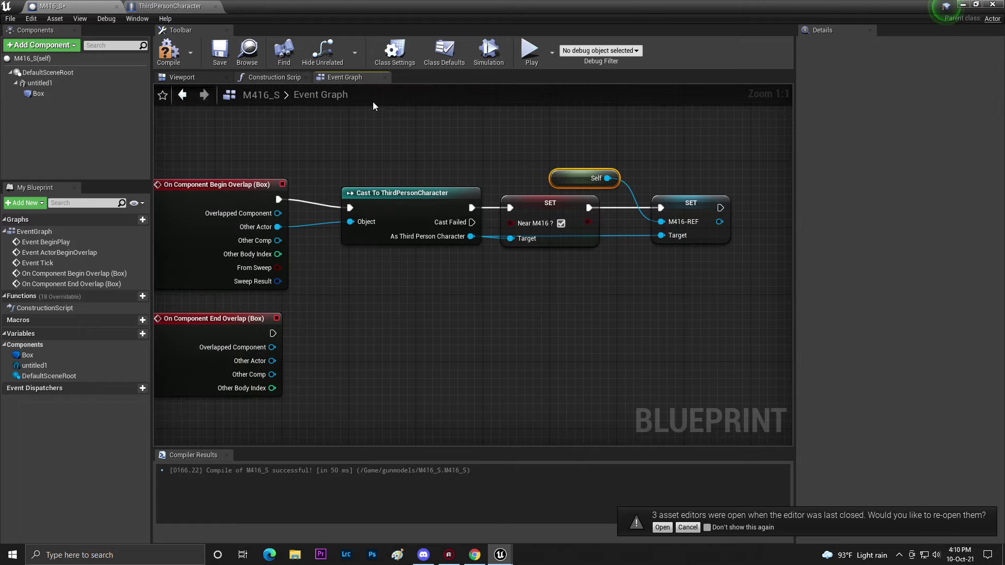
left_click(167, 51)
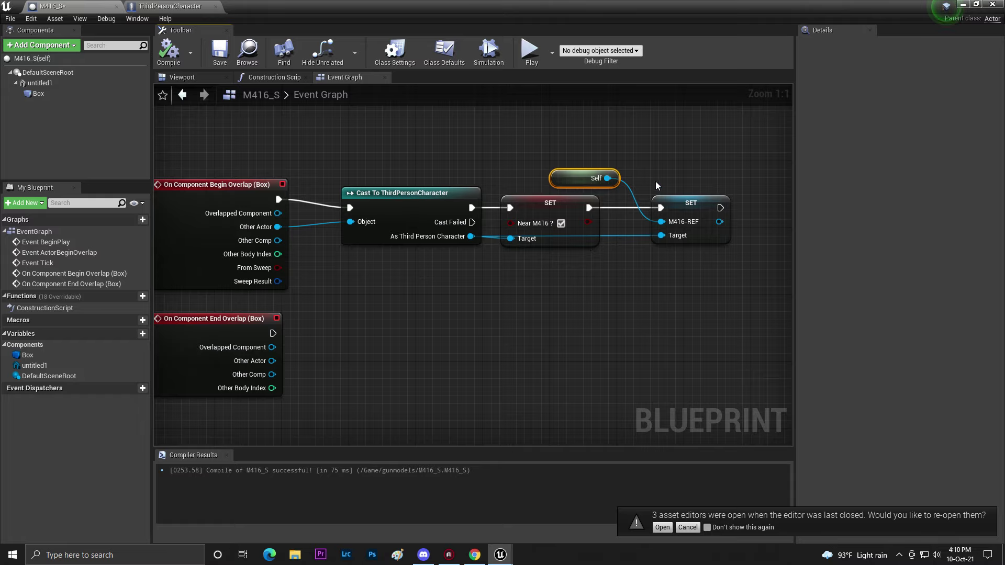
- Duplicate the cast and Set Near M416? nodes for On Component End Overlap, wiring the event's execution and Other Actor into the cast
left_click_drag(699, 261, 698, 260)
right_click_drag(371, 284, 380, 251)
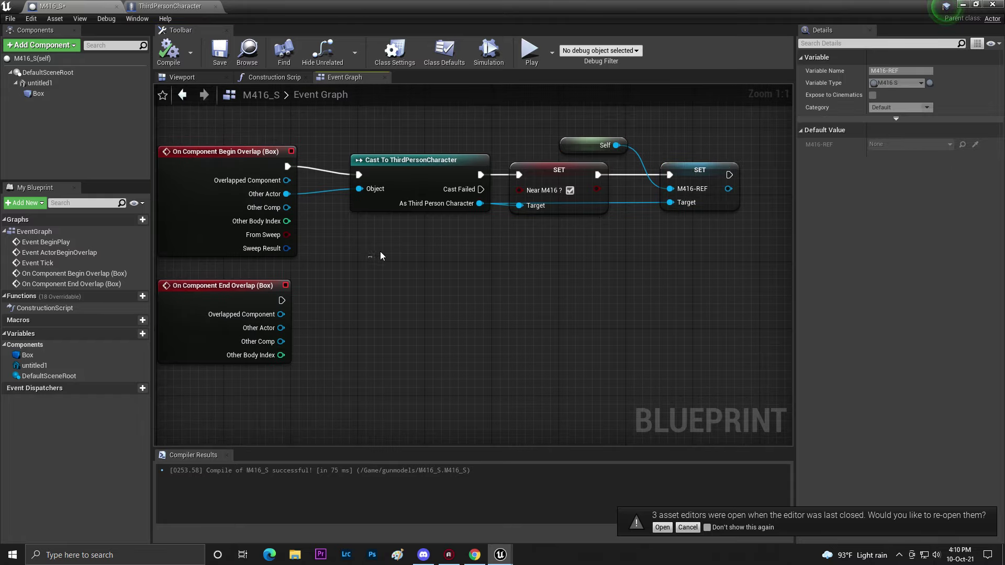
left_click_drag(380, 251, 487, 273)
key("ctrl+c")
key("ctrl+v")
left_click_drag(503, 229, 351, 331)
left_click_drag(281, 301, 351, 300)
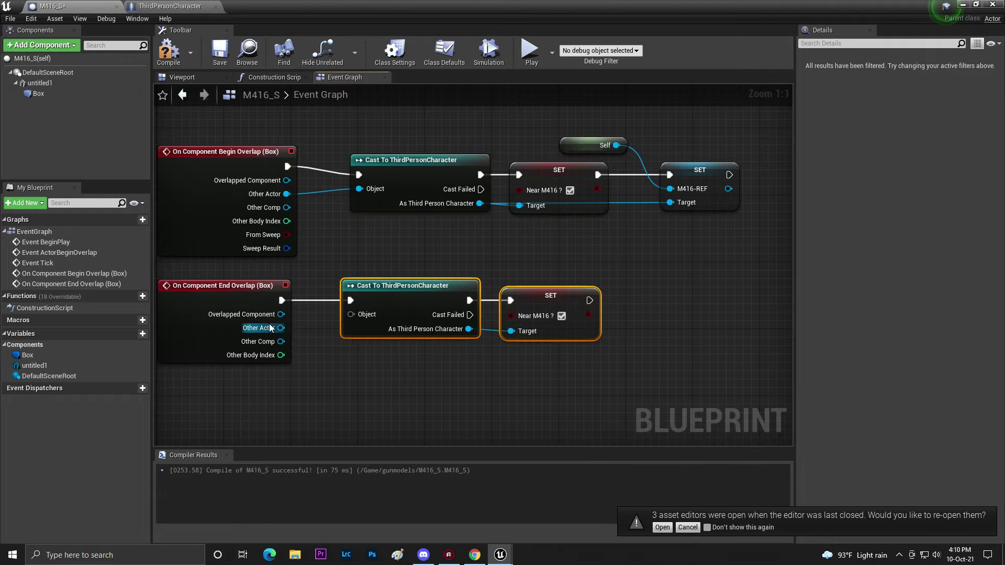
left_click_drag(281, 328, 357, 309)
- Set Near M416? to false in the End Overlap chain, then compile and save the M416_S blueprint
left_click(562, 316)
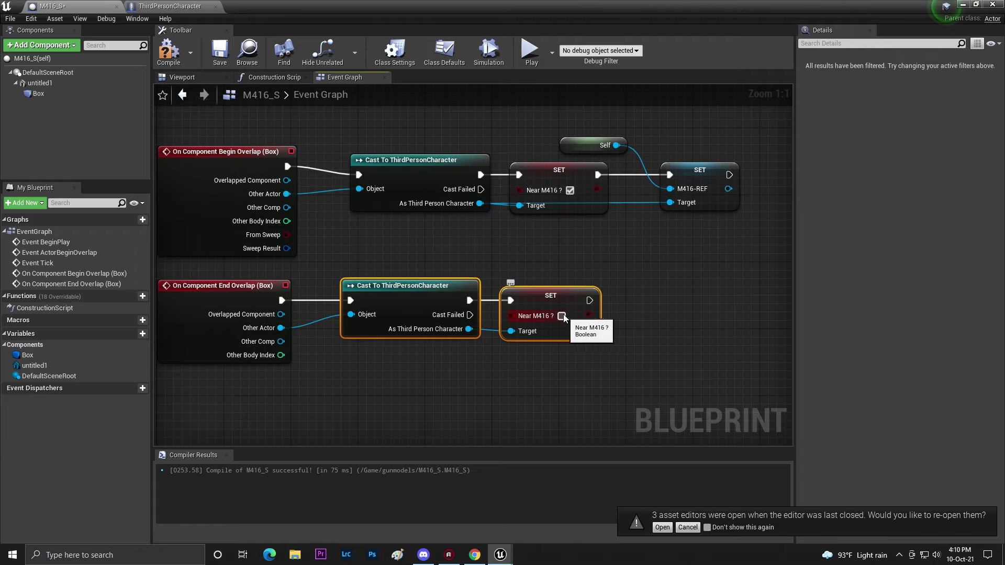
left_click(587, 273)
left_click_drag(552, 322, 552, 324)
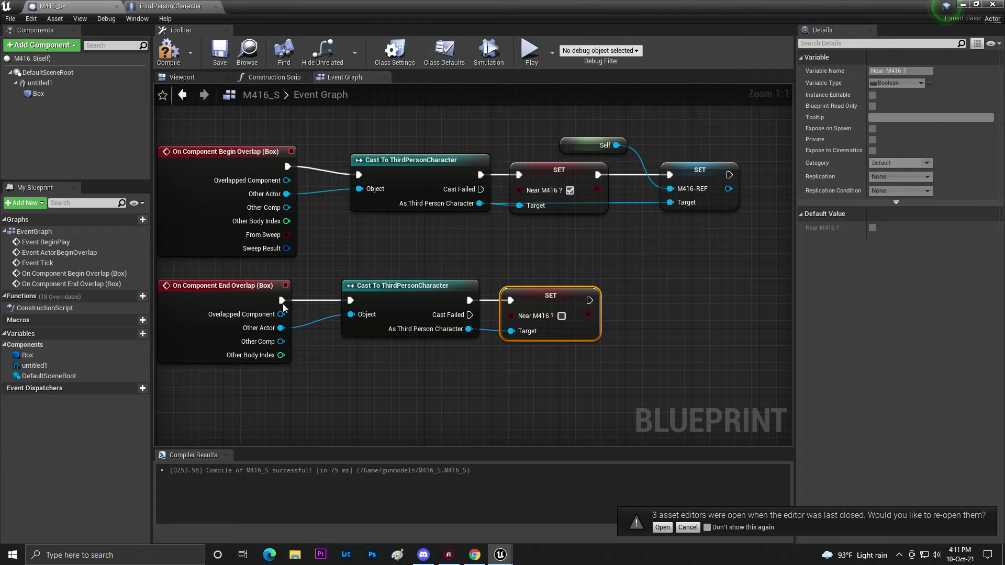
left_click(168, 53)
left_click(220, 52)
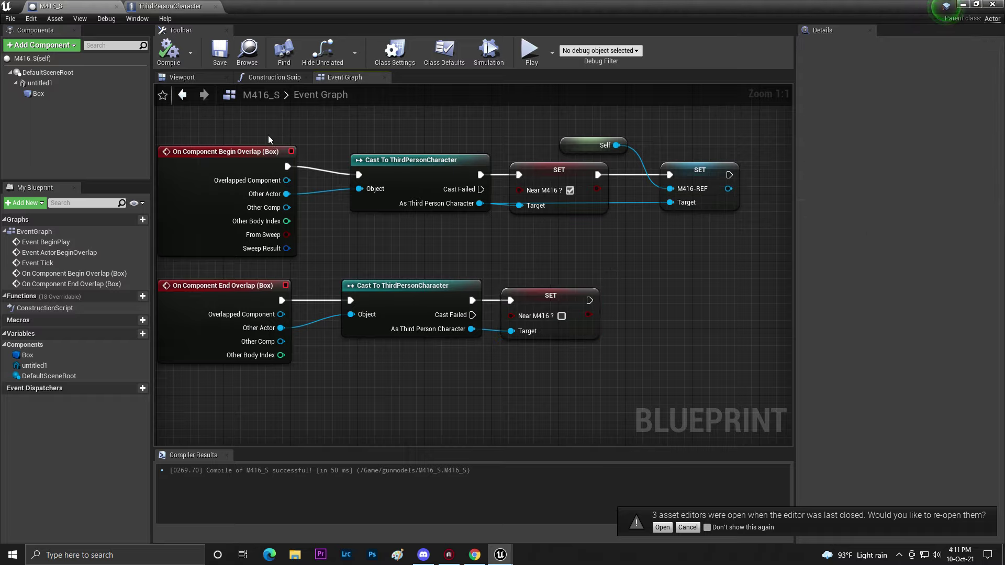
left_click_drag(426, 122, 662, 199)
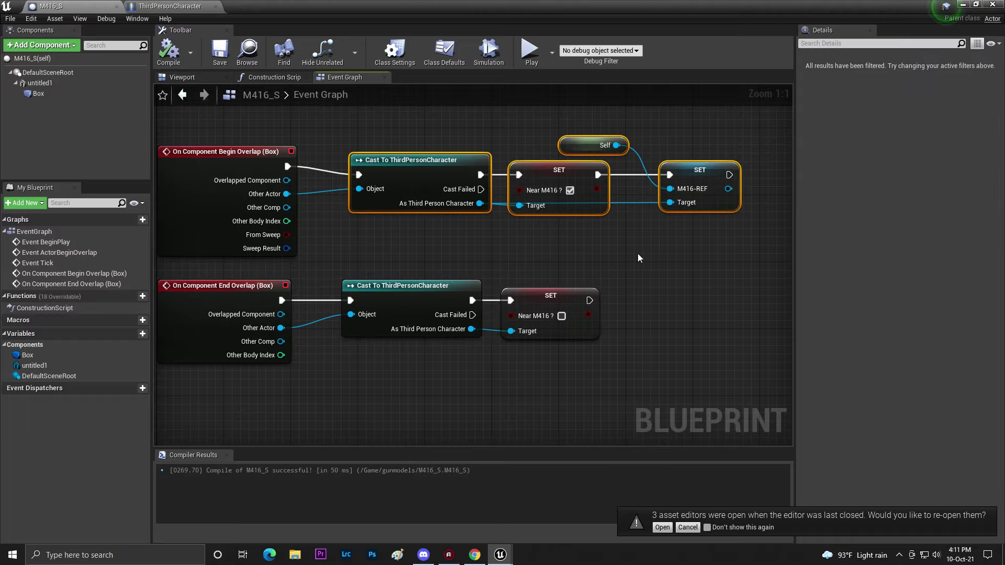
left_click(404, 271)
right_click_drag(663, 249, 623, 293)
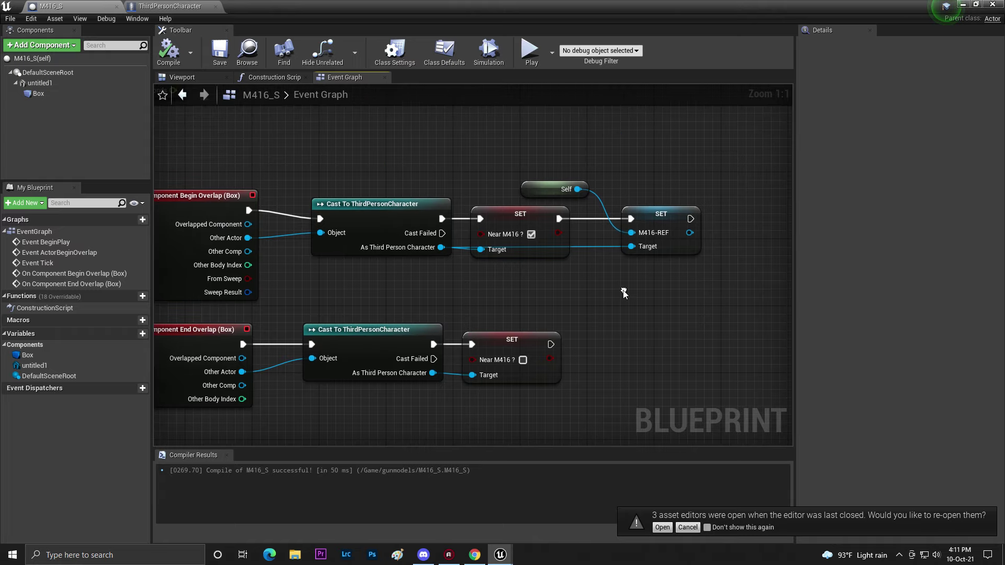
- In the ThirdPersonCharacter blueprint, disconnect Print String from the Fire event, compile, and move Print String farther from the event
left_click(165, 6)
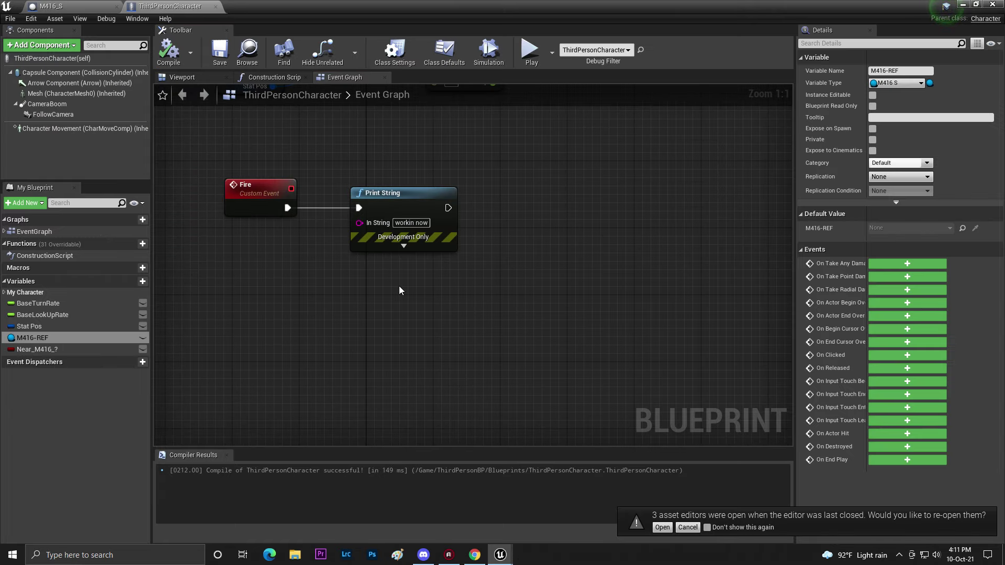
left_click(360, 209, "alt")
left_click(246, 185)
left_click(168, 51)
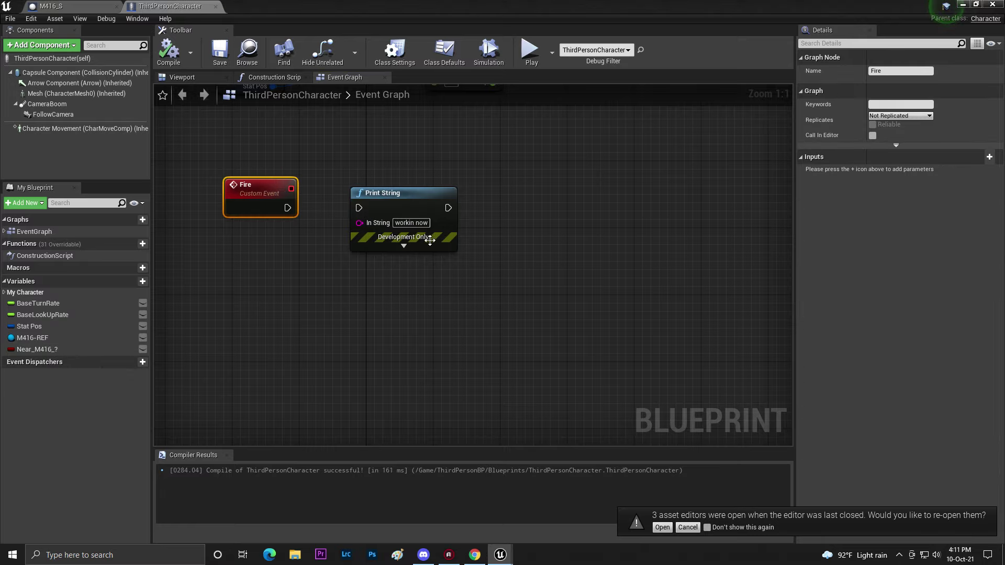
left_click_drag(399, 212, 449, 211)
right_click_drag(363, 318, 366, 267)
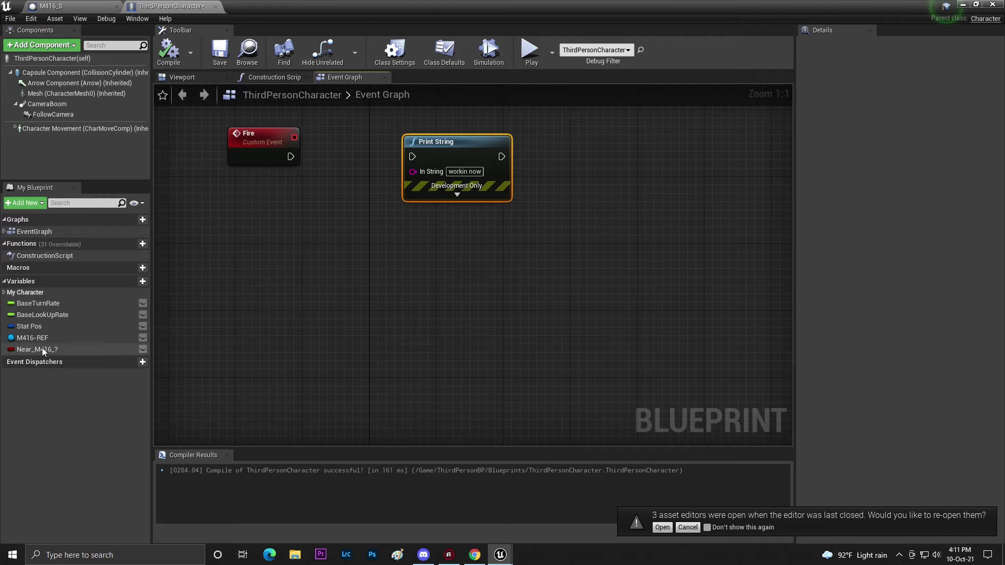
- Place a getter for Near_M416_? below the Fire event and use it as the condition of a new Branch node
left_click_drag(41, 348, 333, 307)
left_click(339, 317)
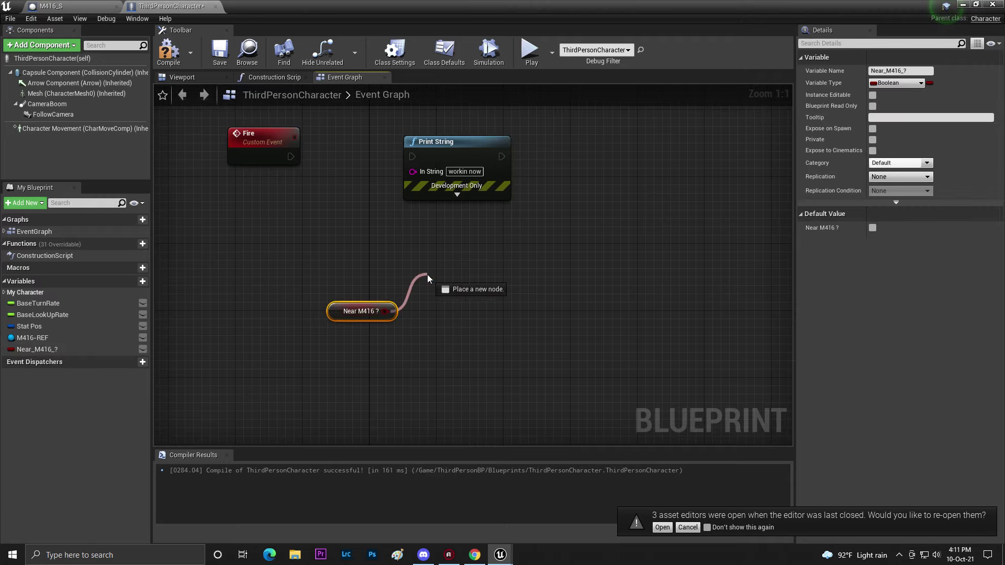
left_click_drag(427, 274, 446, 262)
type("branch")
key("Return")
- Add an M416-REF getter feeding an Is Valid execution node, connect the Branch's True output to it, and compile
left_click_drag(33, 338, 424, 376)
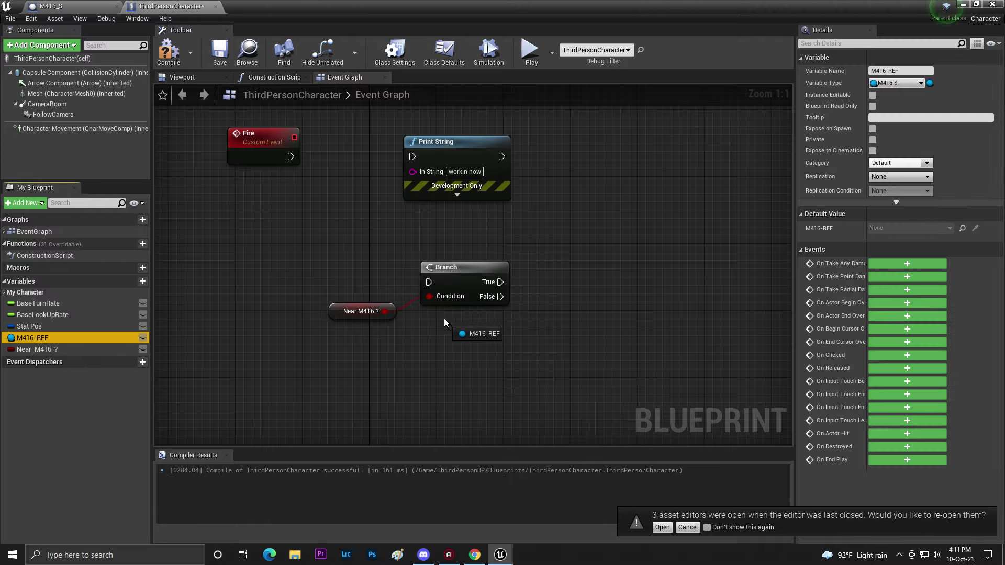
left_click_drag(444, 320, 466, 325)
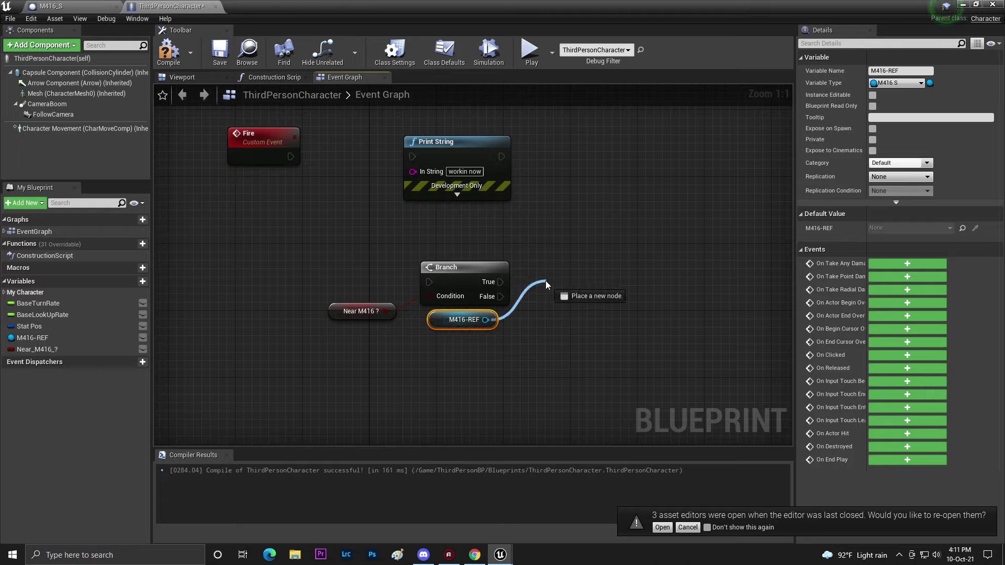
left_click_drag(546, 284, 546, 283)
type("is v")
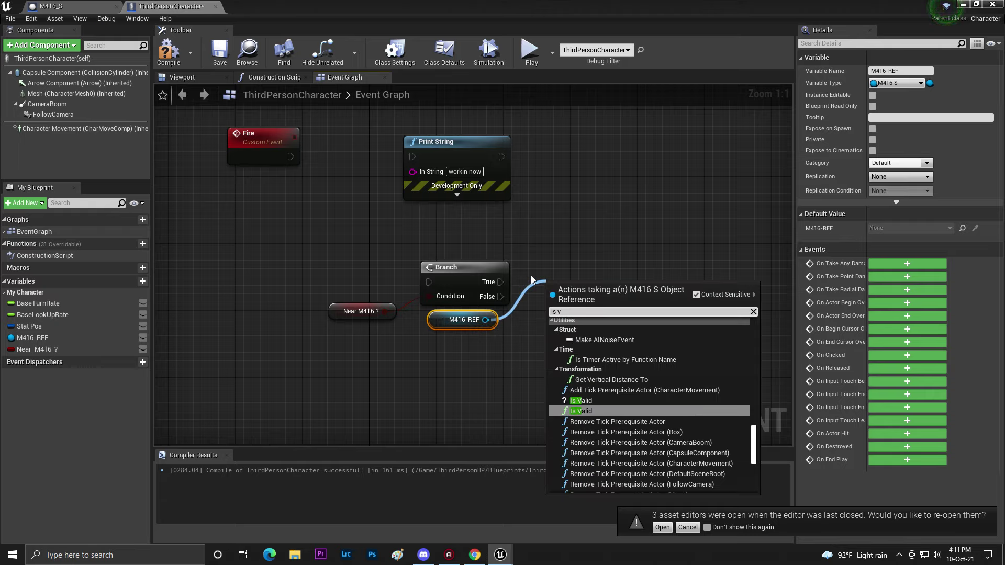
left_click(581, 400)
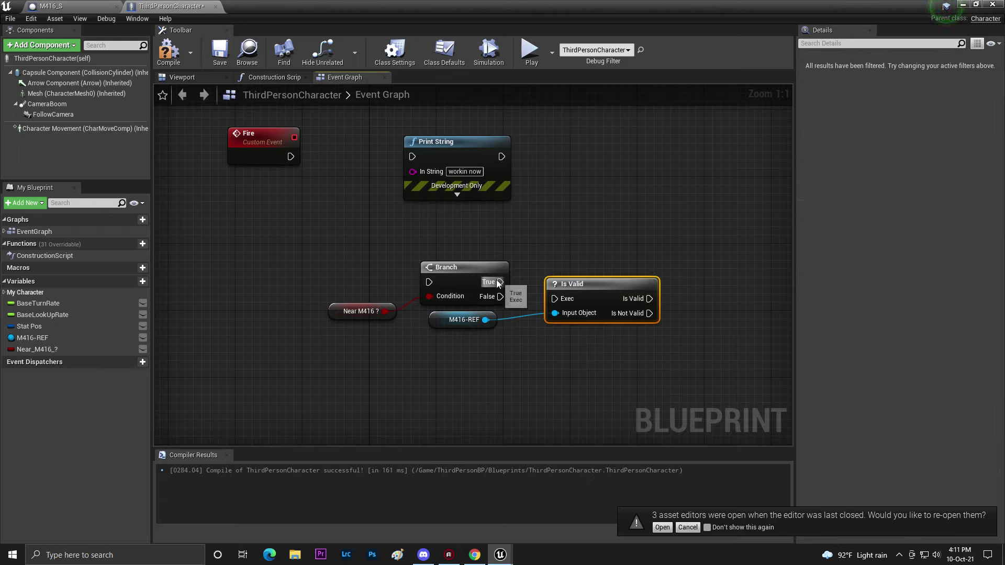
left_click_drag(498, 282, 584, 278)
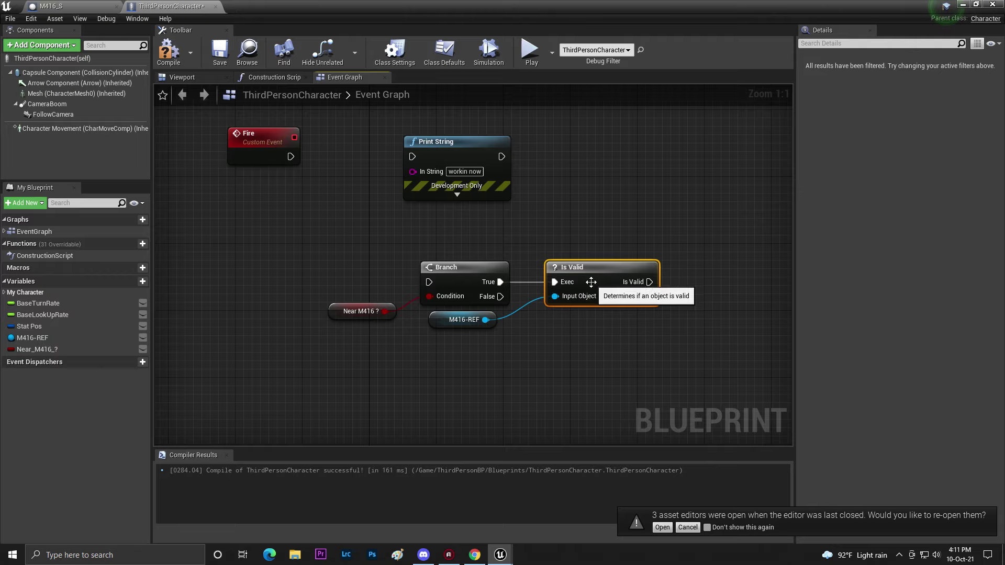
right_click_drag(444, 232, 332, 232)
left_click(166, 53)
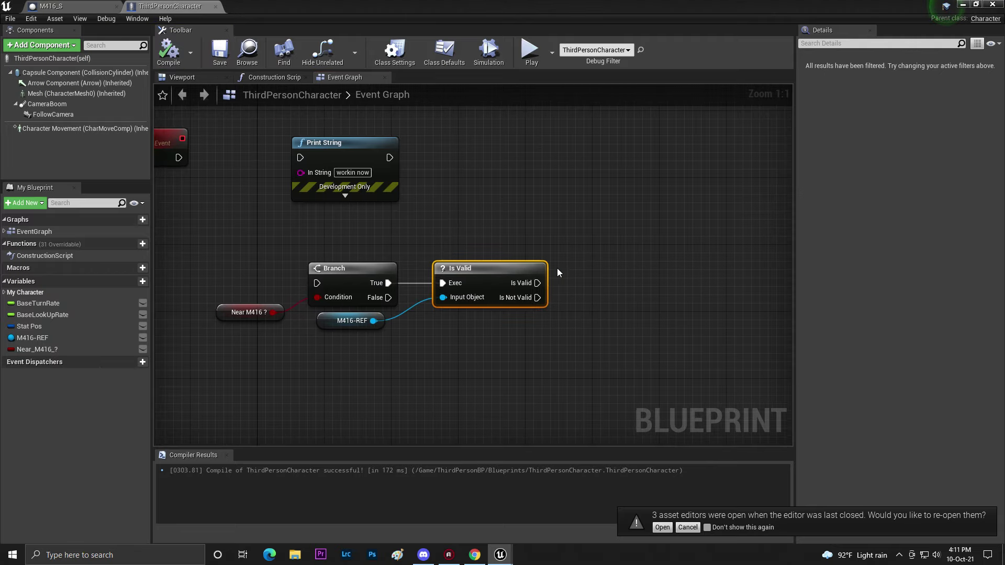
left_click(168, 53)
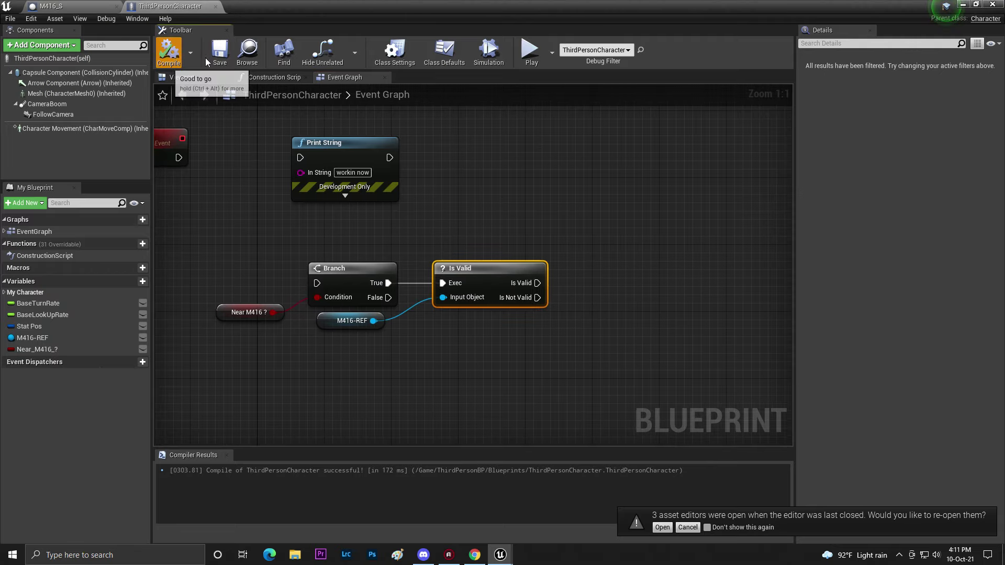
- Return to the level editor and open the SK_Mannequin_Skeleton asset from the Mannequin/Character/Mesh folder
left_click(992, 5)
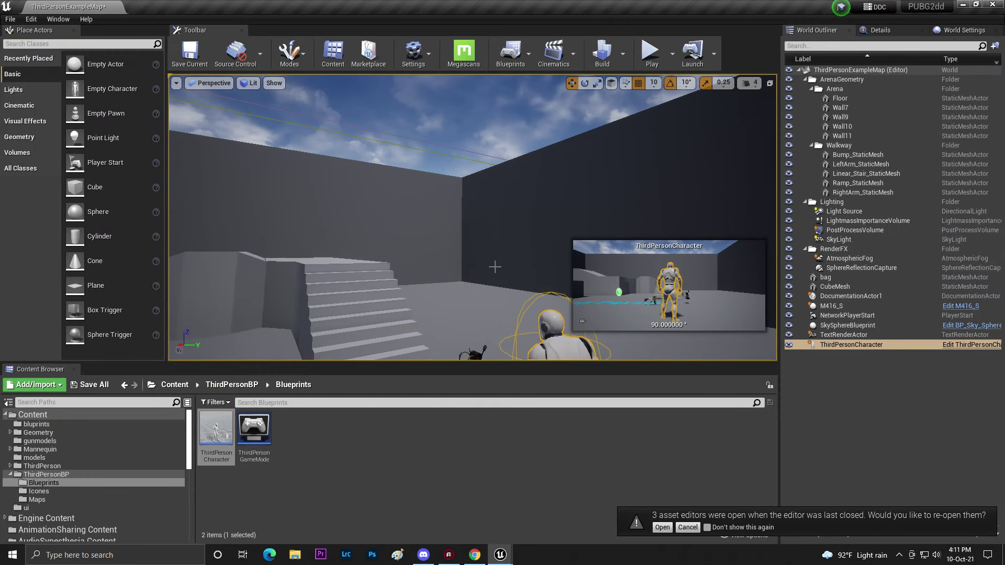
key("f")
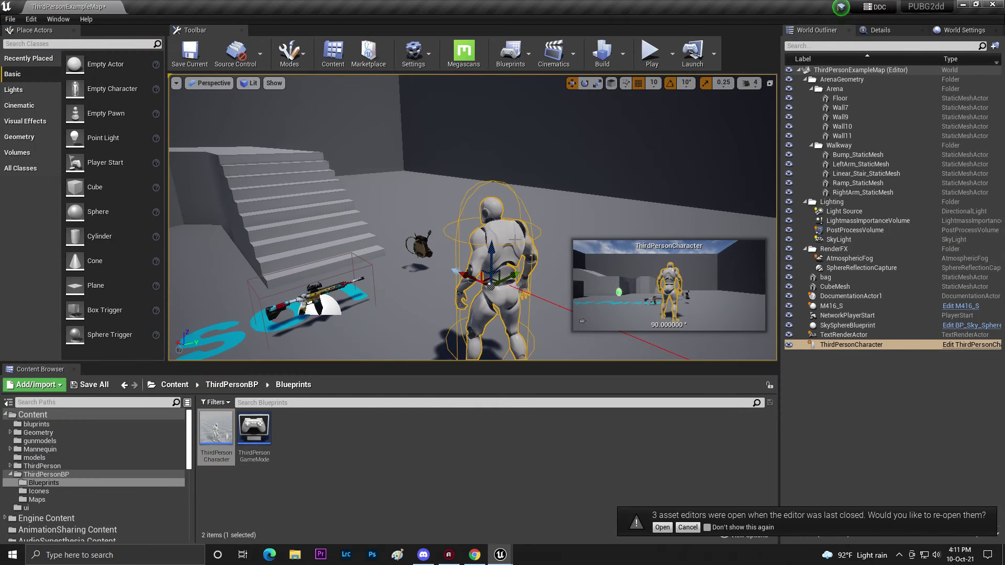
left_click(39, 449)
double_click(254, 428)
double_click(253, 428)
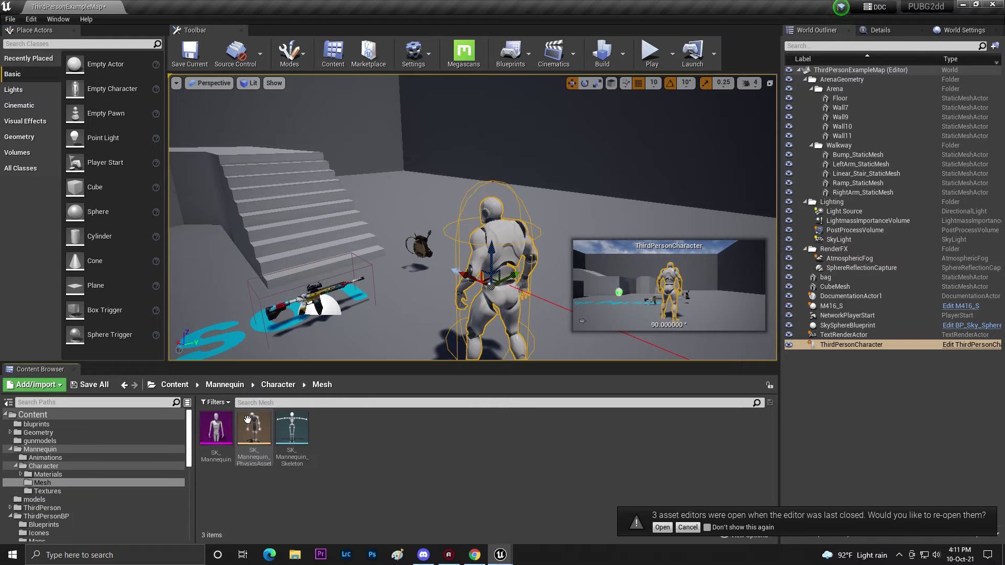
double_click(299, 421)
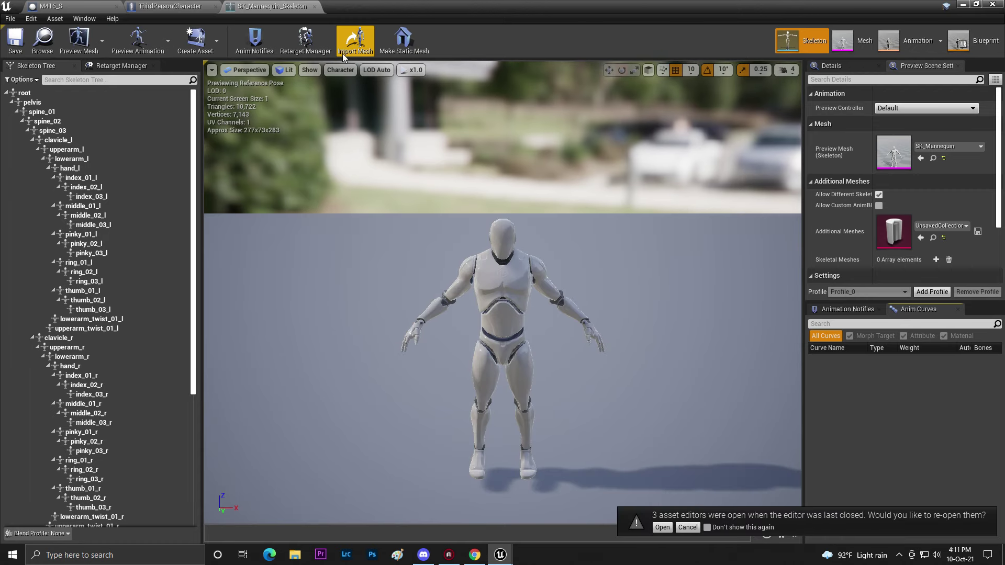
- Assign the Humanoid rig to the mannequin skeleton in the Retarget Manager and save the skeleton
left_click(306, 41)
left_click(75, 304)
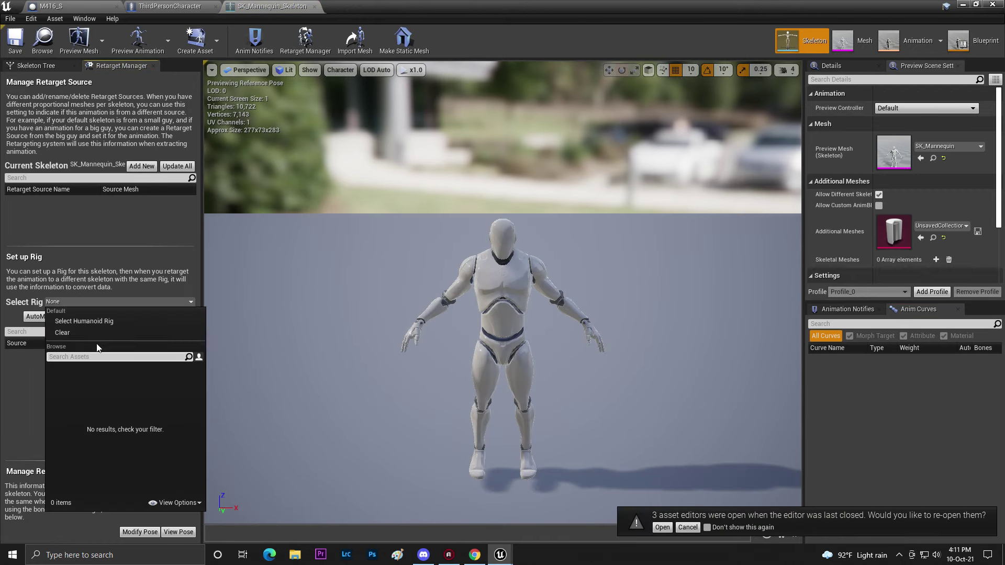
left_click(104, 323)
left_click(15, 42)
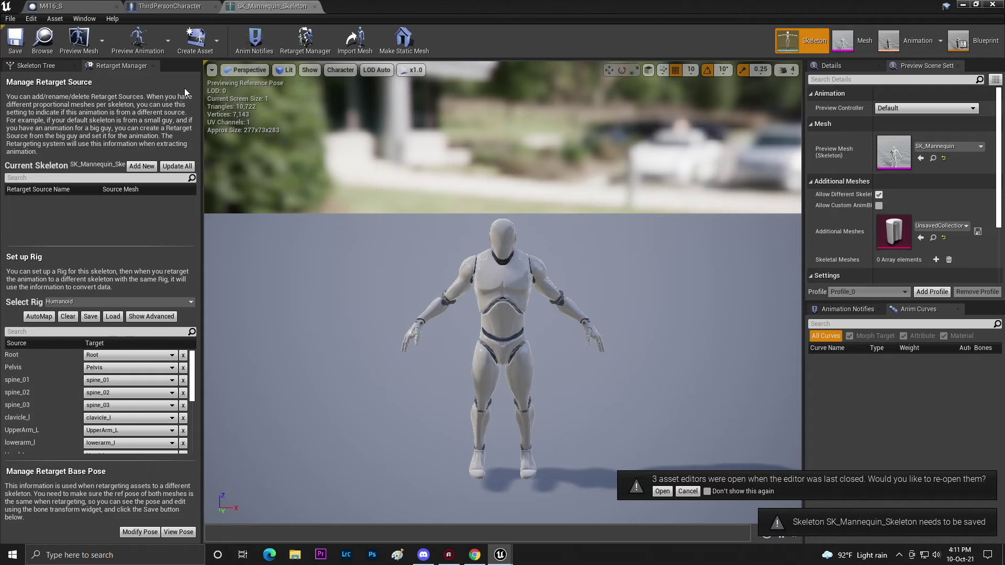
- Add a socket to the spine_03 bone in the mannequin's skeleton tree
left_click(37, 65)
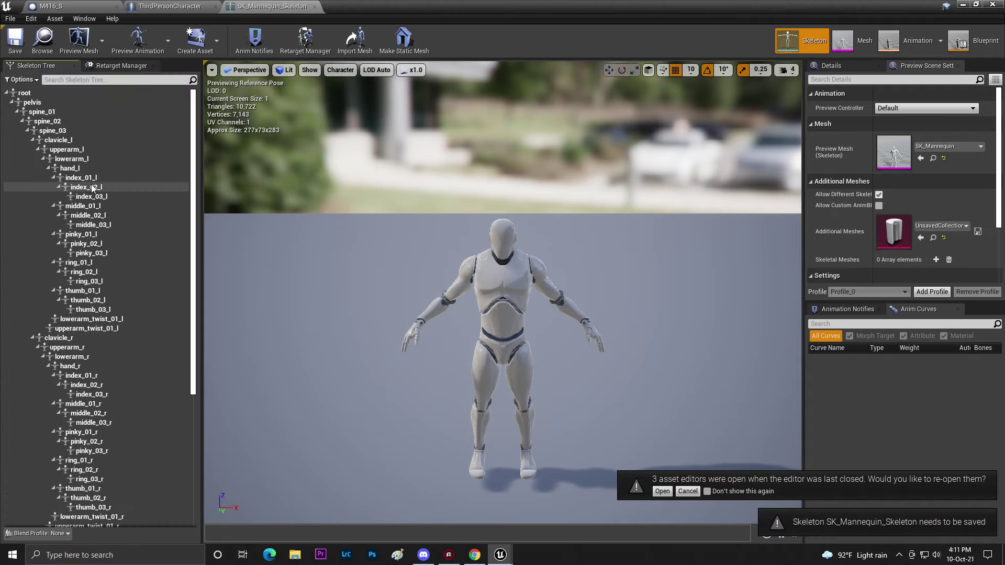
left_click_drag(335, 209, 210, 209, "alt")
left_click(47, 121)
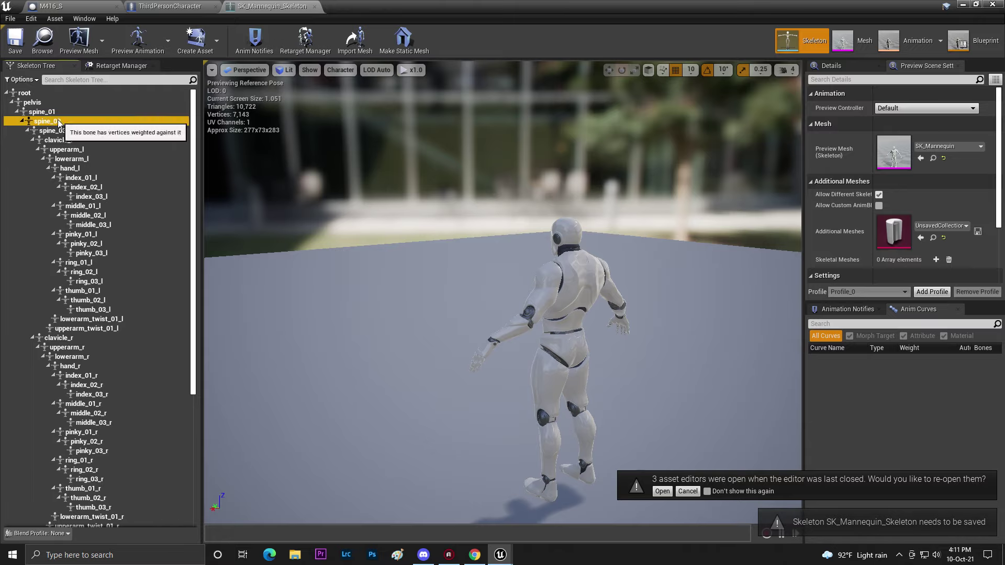
key("f")
mouse_move(503, 293)
right_mouse_down()
mouse_move(450, 294)
mouse_move(497, 301)
right_mouse_up()
left_click(97, 133)
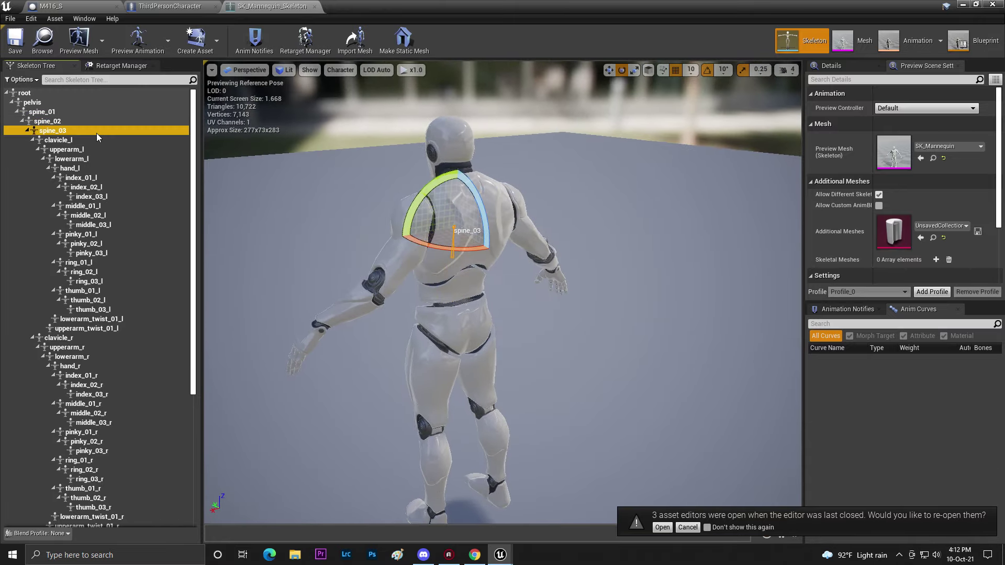
right_click(96, 129)
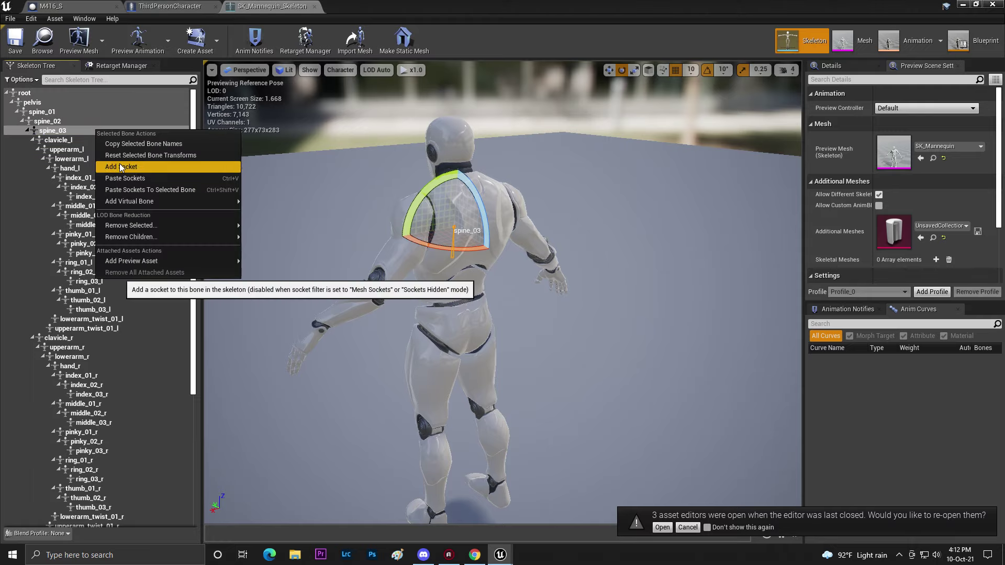
left_click(121, 166)
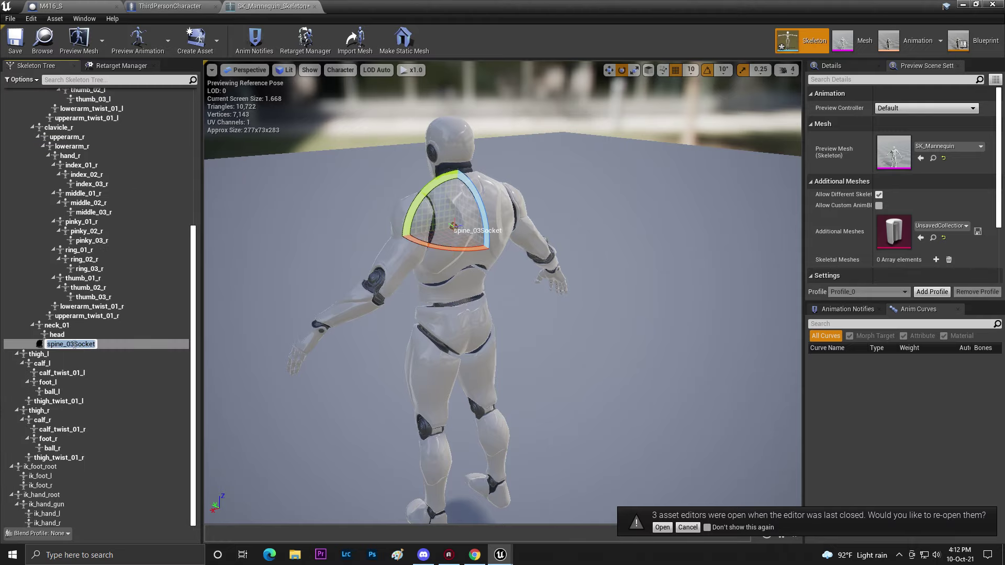
- Name the new spine_03 socket gun_b_1 and save the skeleton
key("BackSpace")
type("gun_b")
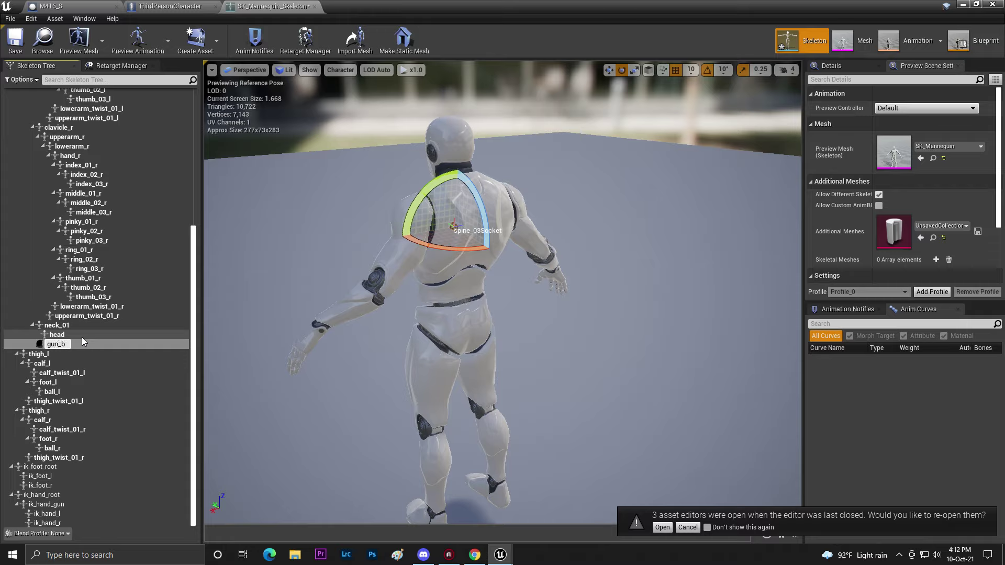
type("_1")
key("Return")
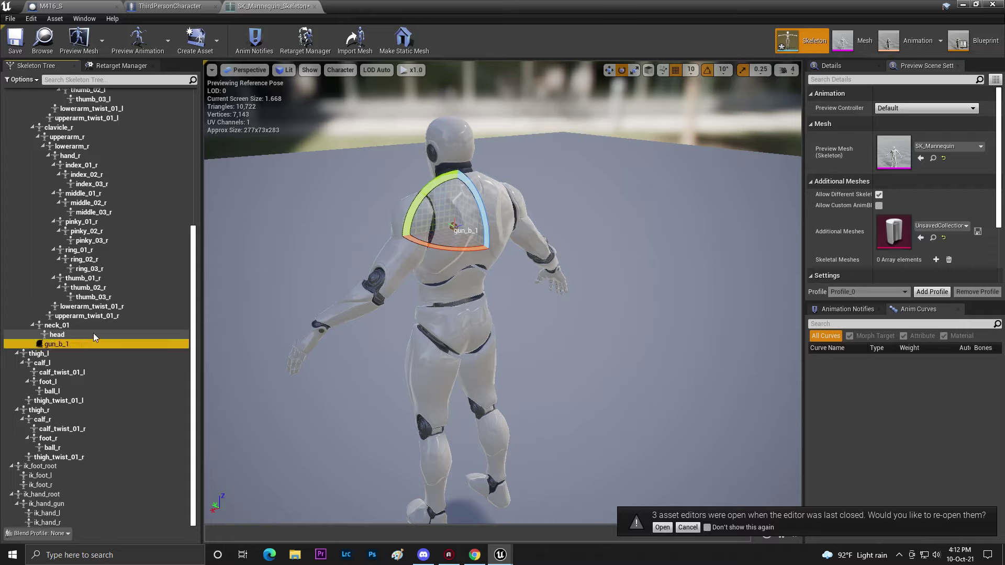
scroll(516, 271, "up", 5)
key("w")
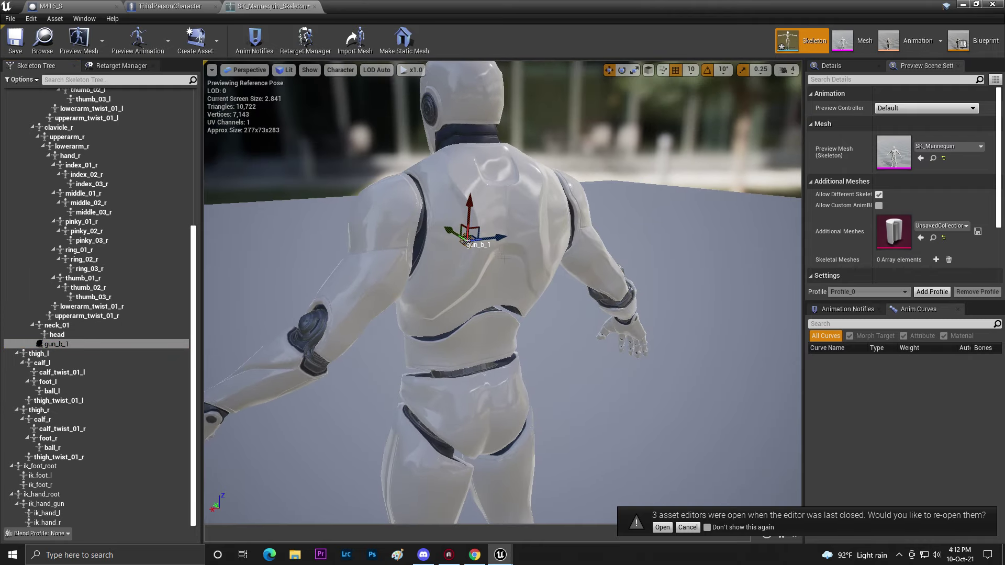
key("ctrl+s")
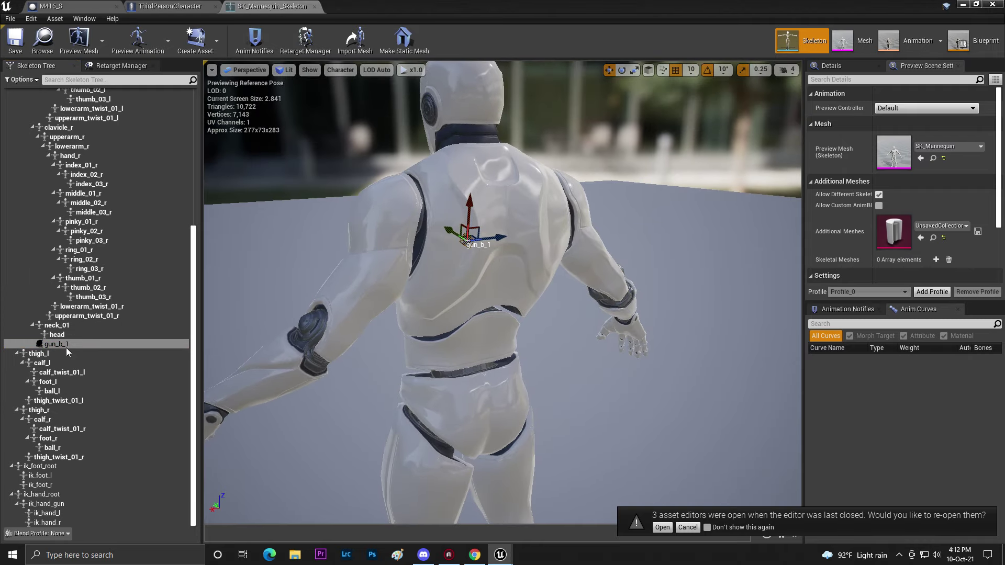
- Attach the untitled1 rifle mesh to the gun_b_1 socket as a preview asset
right_click(73, 342)
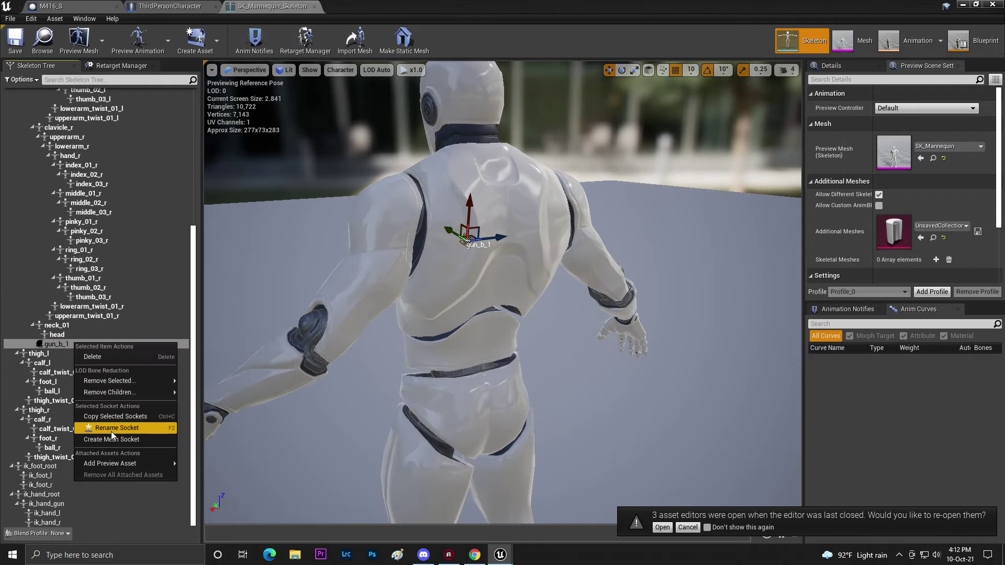
mouse_move(94, 464)
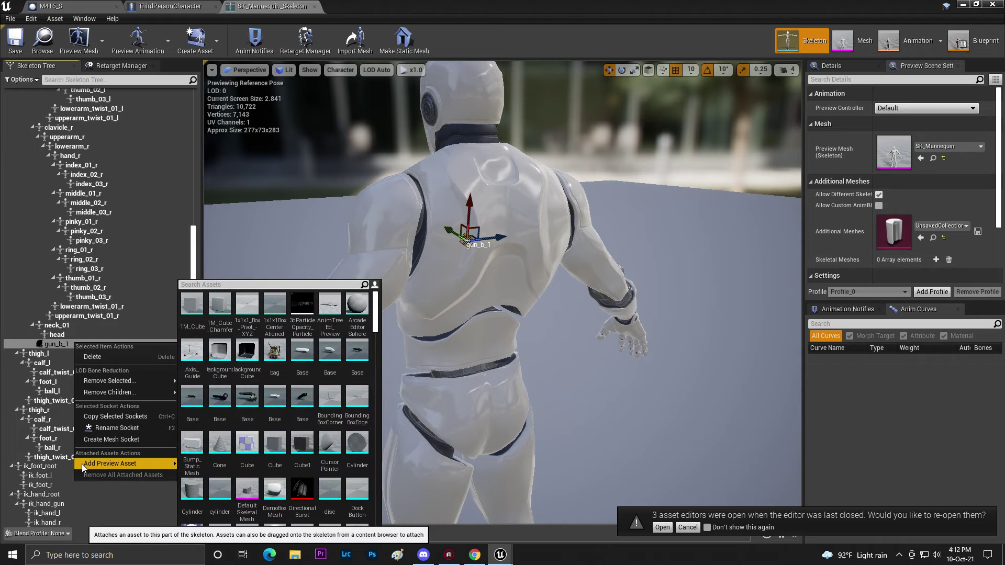
scroll(228, 356, "down", 1)
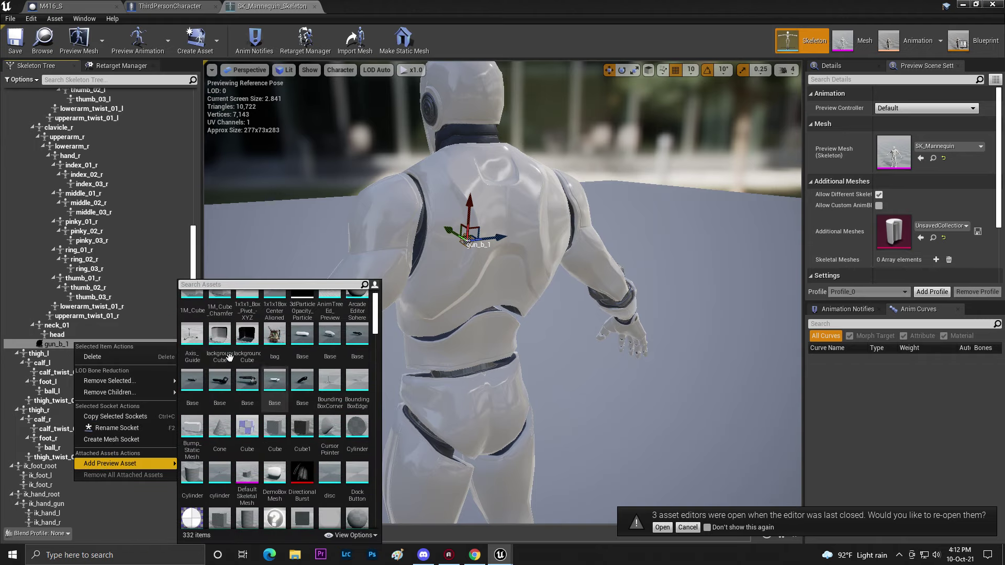
scroll(251, 311, "up", 1)
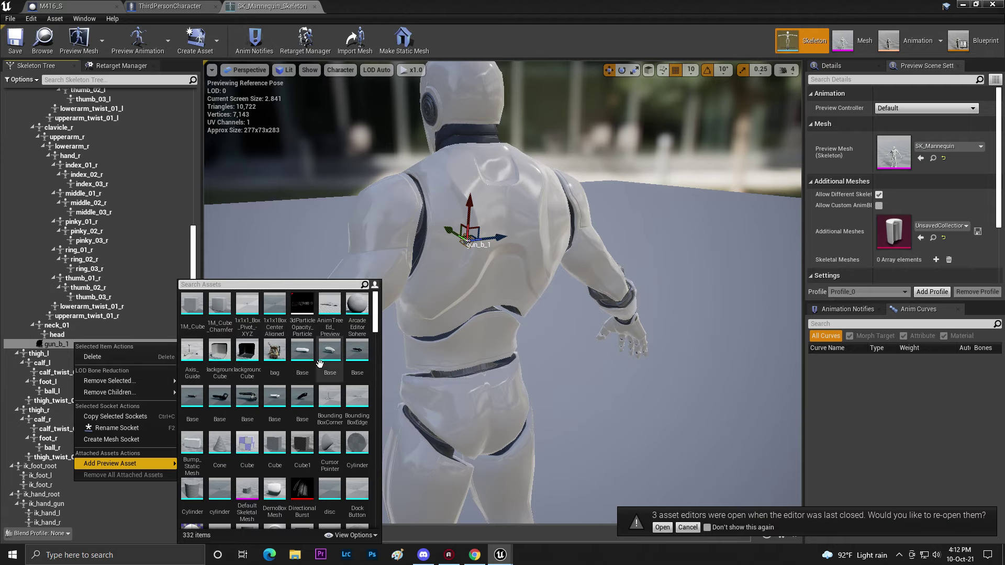
scroll(320, 363, "down", 15)
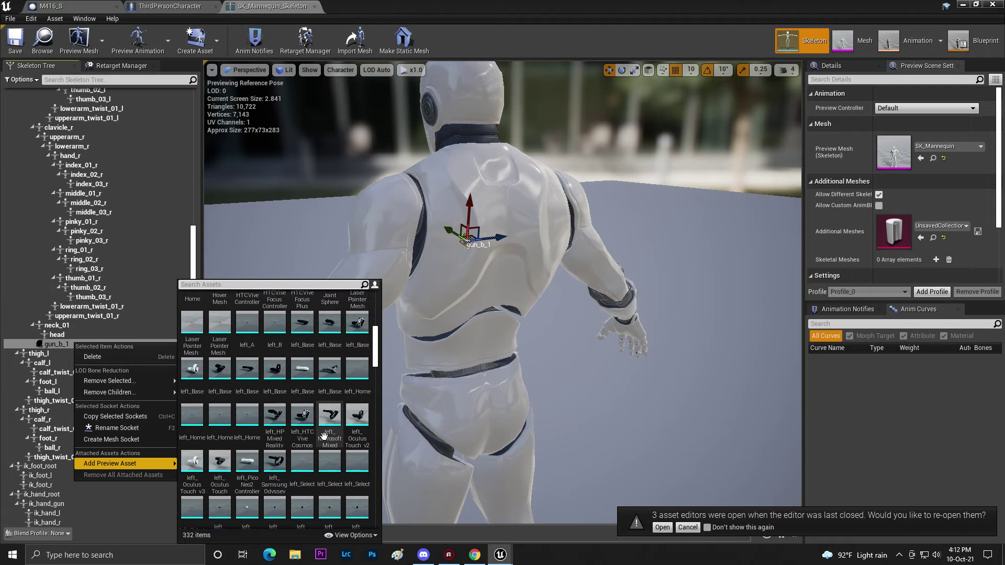
scroll(323, 436, "down", 10)
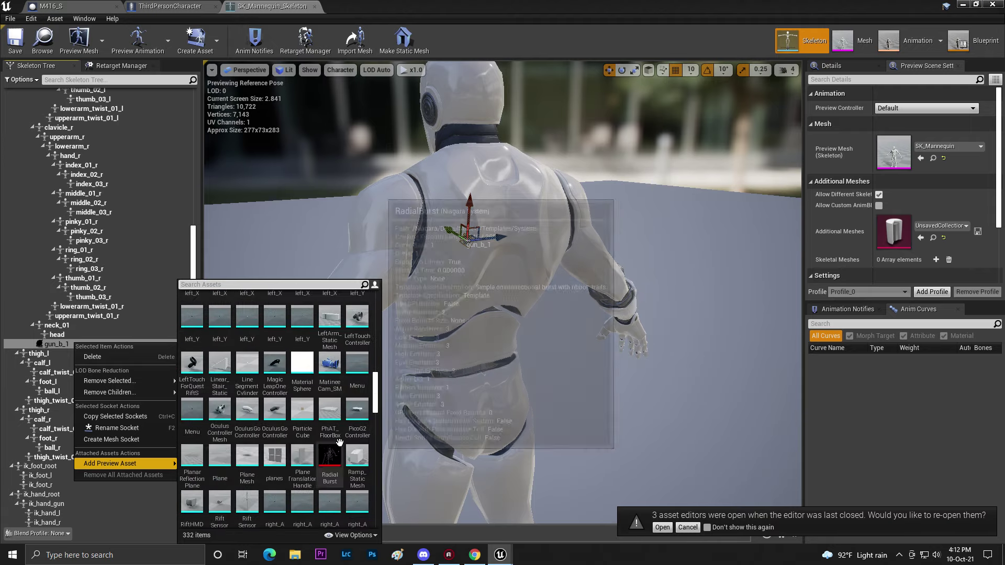
scroll(339, 443, "down", 3)
scroll(308, 392, "down", 10)
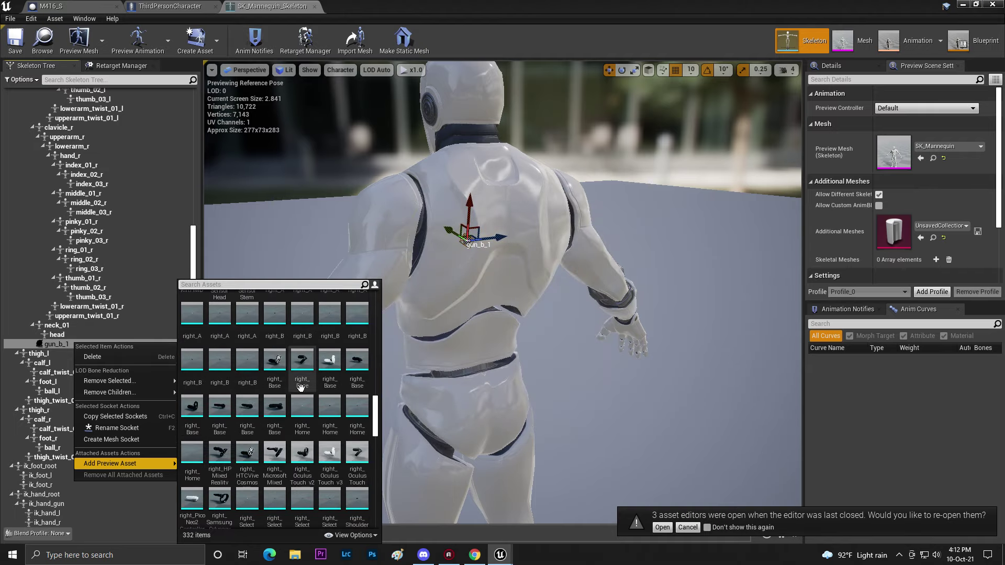
scroll(308, 398, "down", 6)
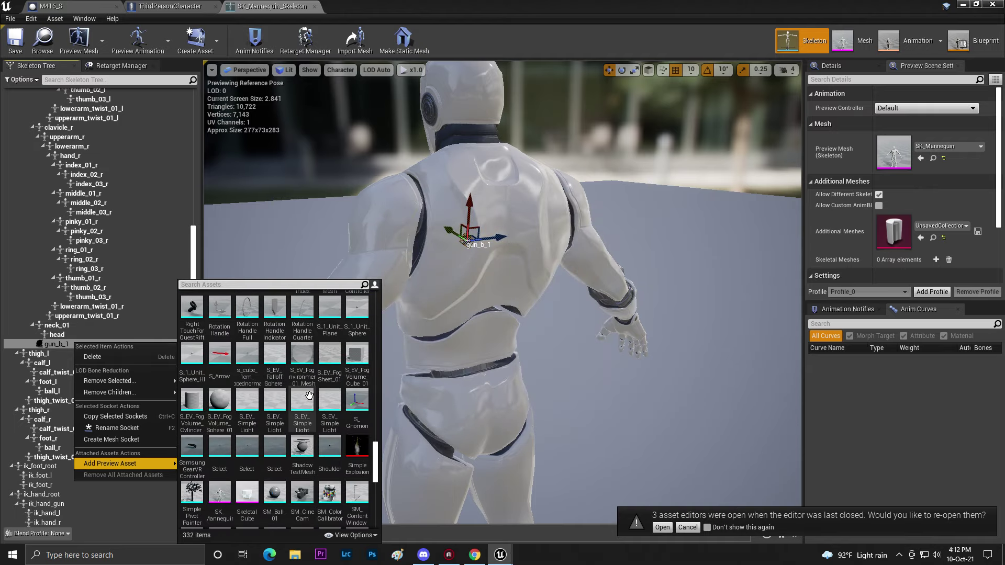
scroll(308, 419, "down", 8)
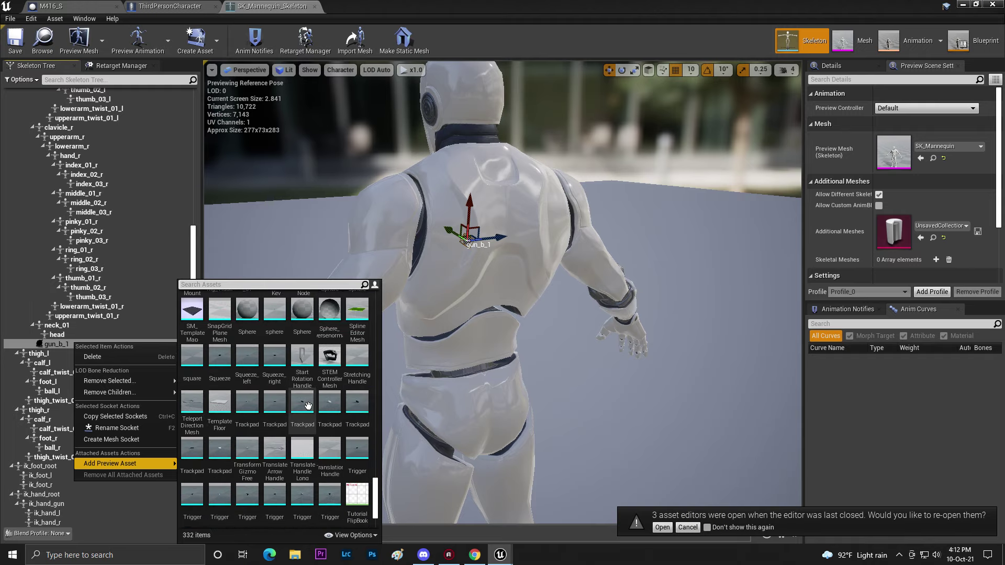
left_click(309, 466)
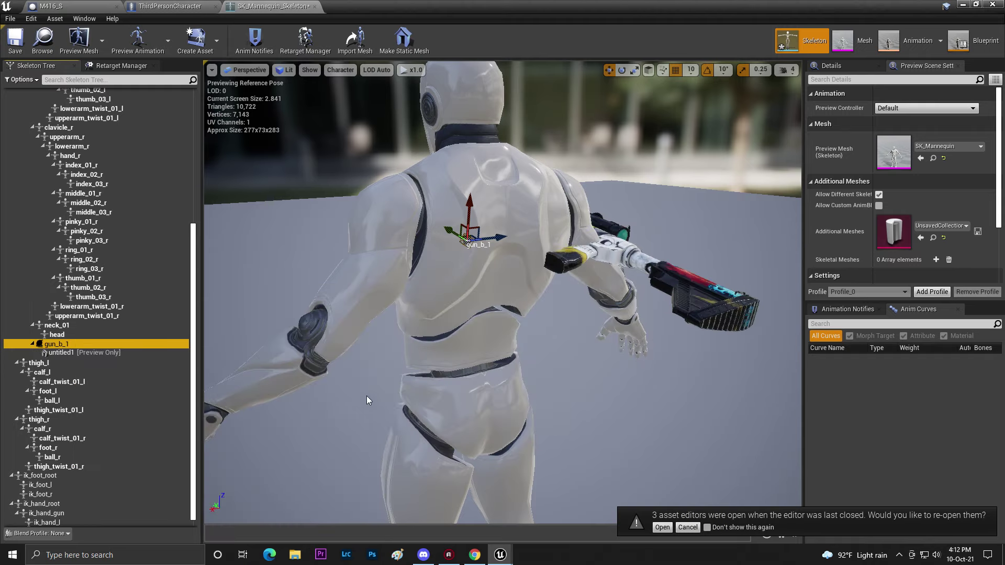
- Rotate the gun_b_1 socket so the preview rifle stands upright behind the mannequin with its muzzle pointing down
right_click_drag(366, 396, 419, 367)
key("w")
key("f")
key("e")
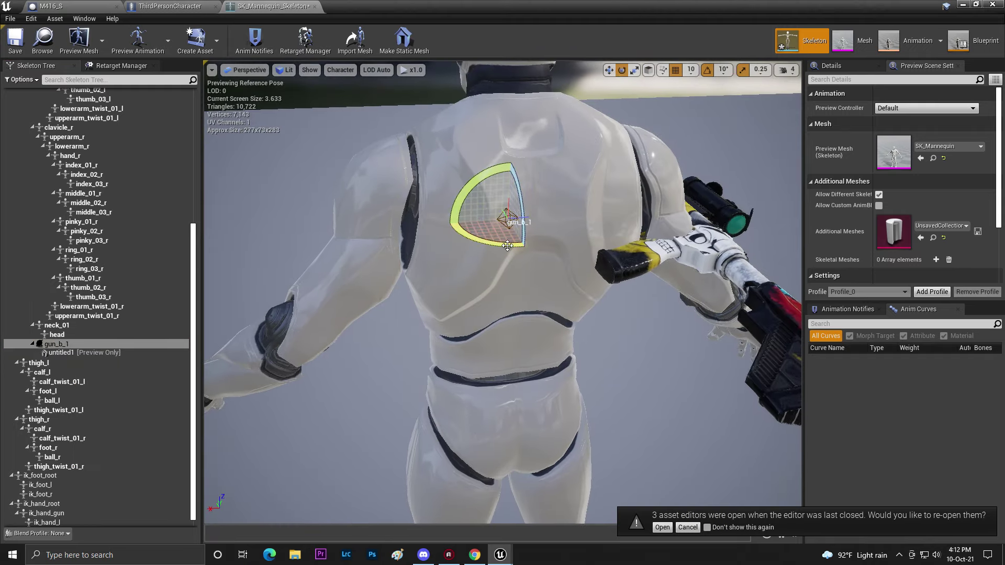
left_click_drag(463, 204, 544, 173)
left_click_drag(462, 241, 536, 245)
- Move the gun_b_1 socket so the upright preview rifle sits behind the mannequin's upper back
right_click_drag(537, 245, 511, 241)
key("s")
key("w")
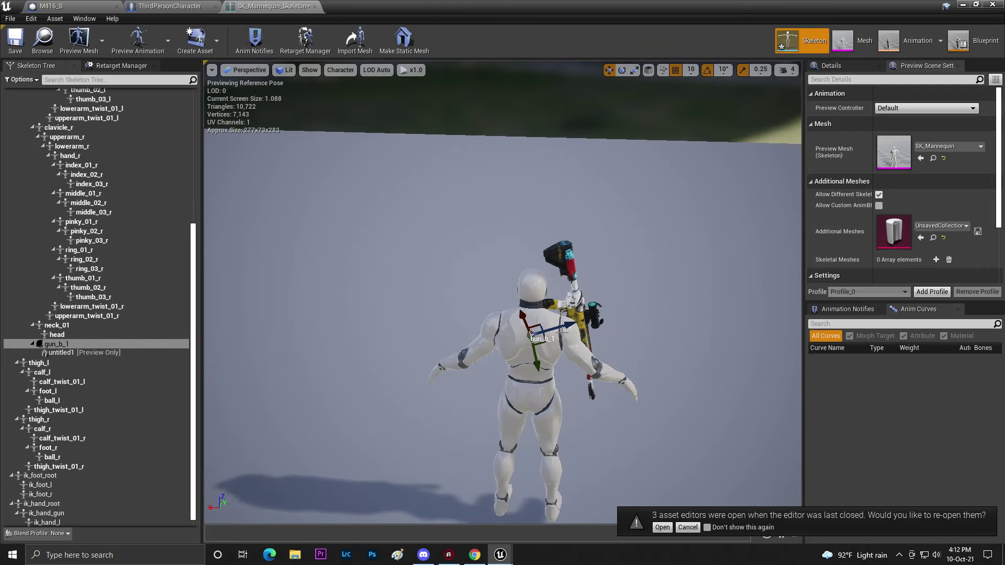
left_click_drag(529, 341, 500, 415)
right_click_drag(517, 387, 706, 314)
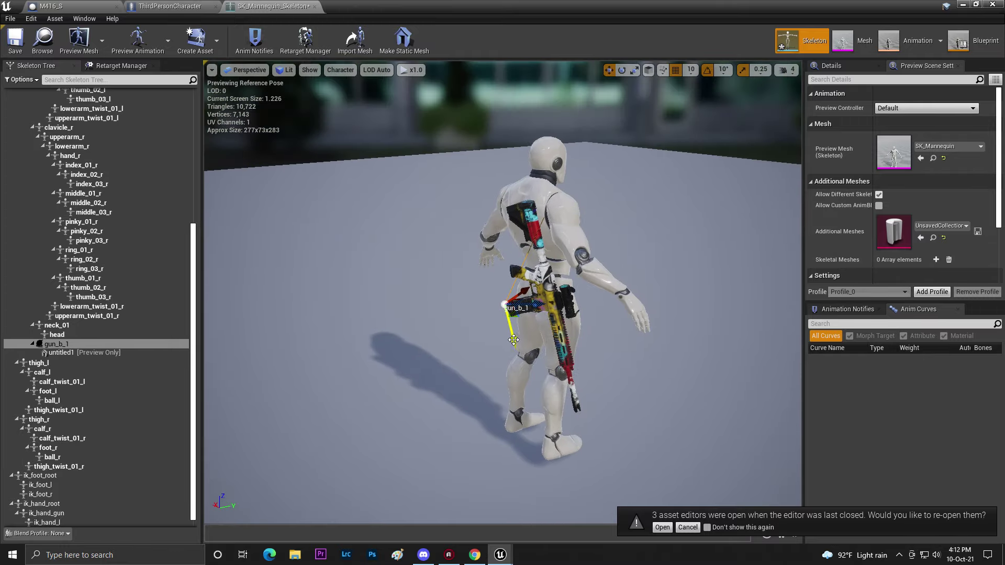
left_click_drag(514, 340, 510, 272)
right_click_drag(511, 272, 487, 325)
- Rotate the gun_b_1 socket by 10 degrees to tilt the rifle, checking its clearance from the back
key("e")
left_click_drag(390, 246, 393, 255)
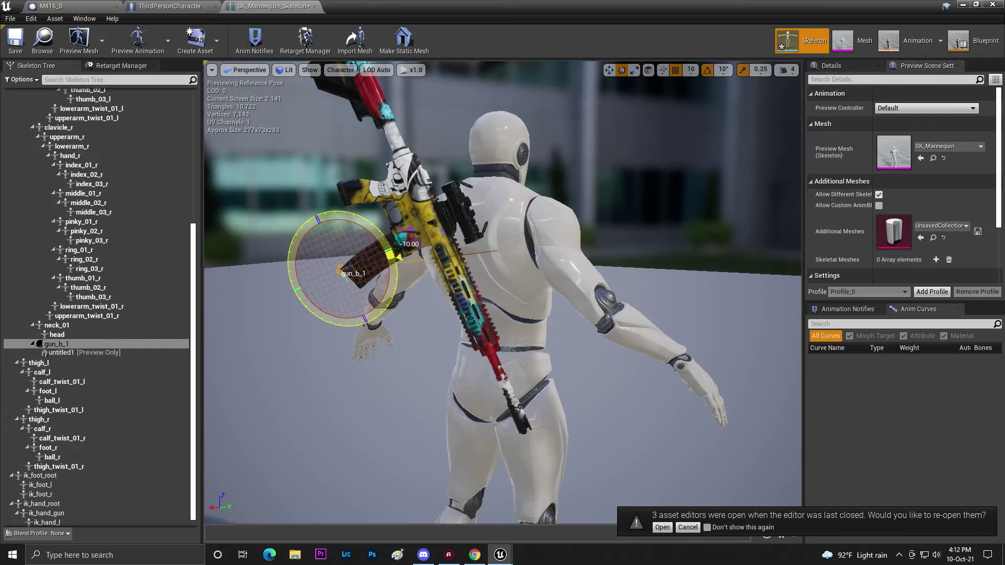
right_click_drag(393, 255, 481, 270)
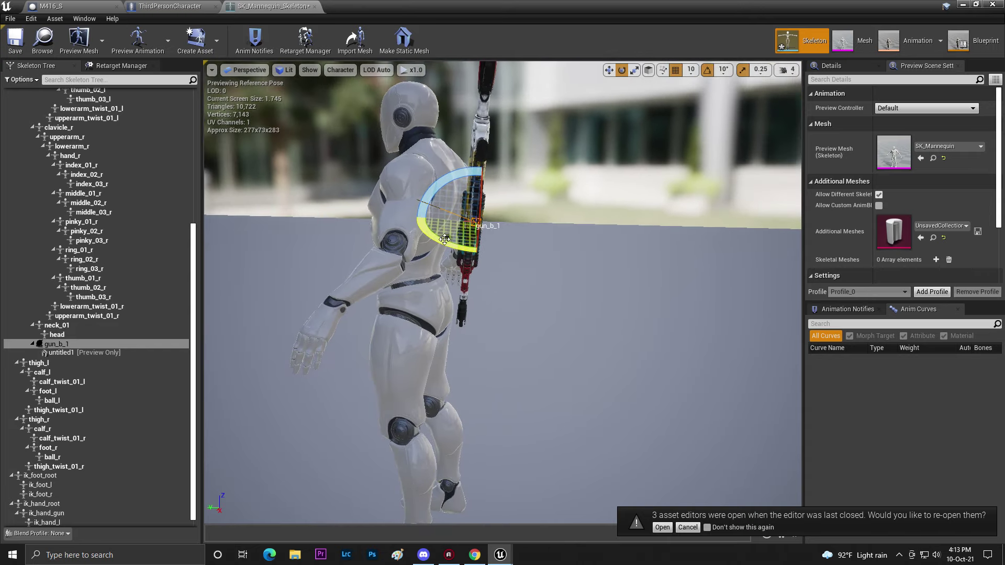
right_click_drag(445, 239, 557, 273)
- Shift the gun_b_1 socket down and across so the rifle is centred on the mannequin's back
key("w")
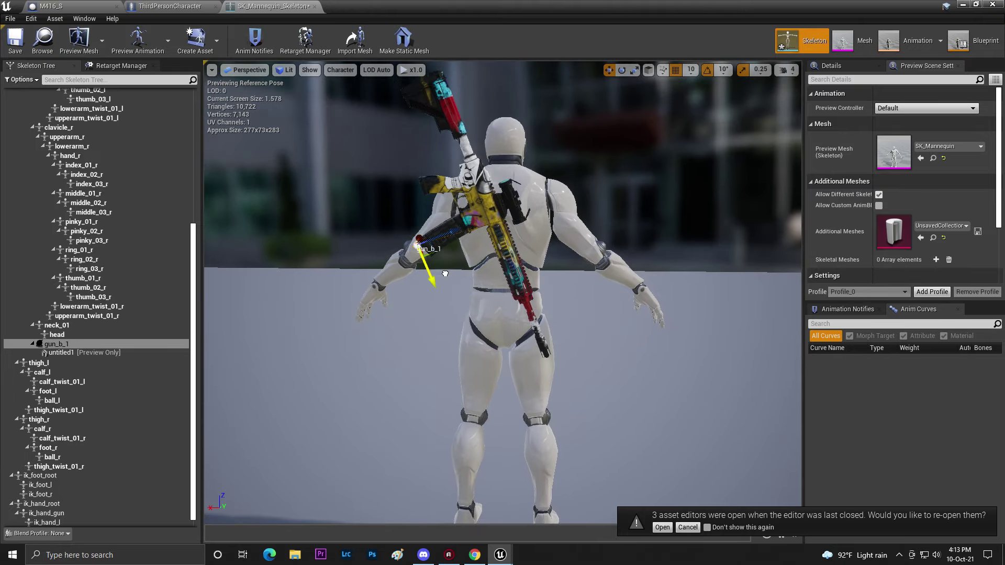
left_click_drag(457, 264, 469, 261)
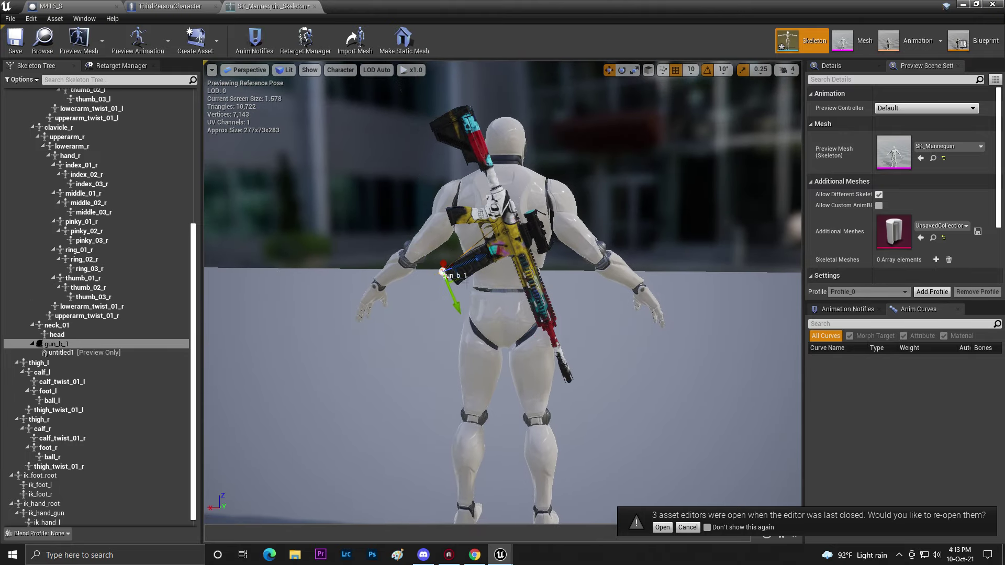
left_click_drag(457, 304, 459, 309)
- Tilt the gun_b_1 socket further so the rifle lies diagonally across the back, and save the skeleton
key("e")
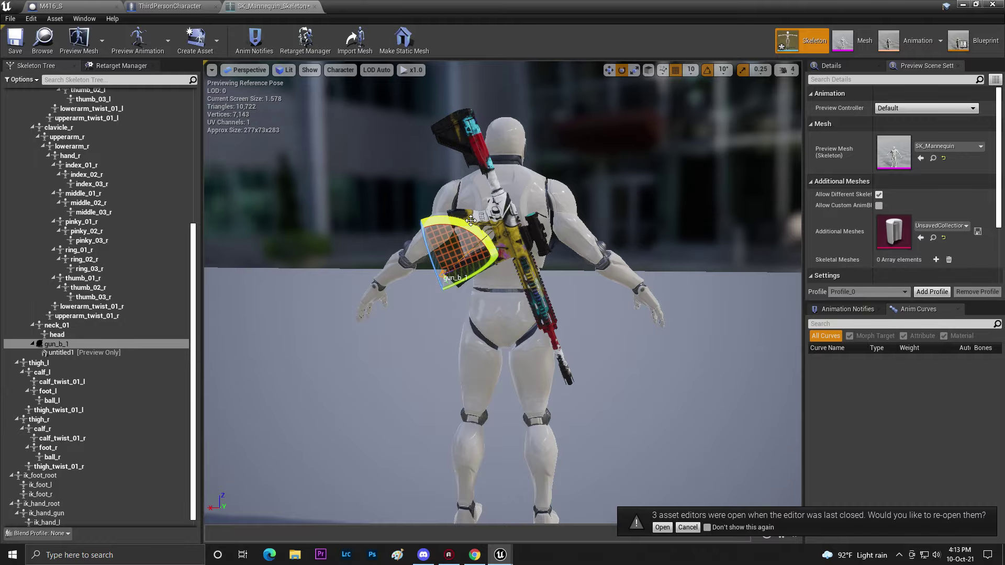
left_click_drag(471, 221, 458, 233)
left_click(654, 393)
mouse_move(655, 393)
left_mouse_down()
mouse_move(654, 367)
mouse_move(654, 408)
left_mouse_up()
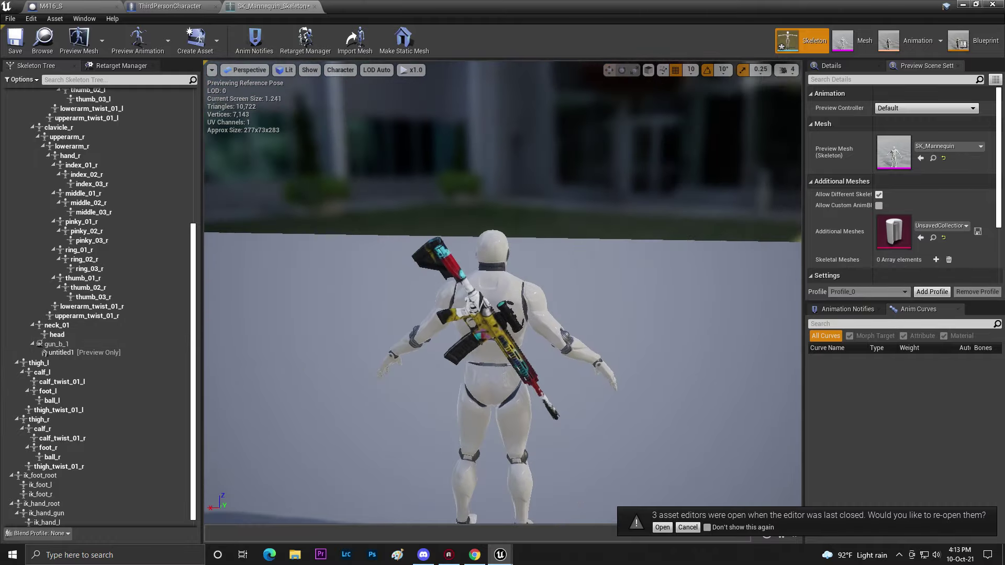
right_click_drag(655, 392, 277, 365)
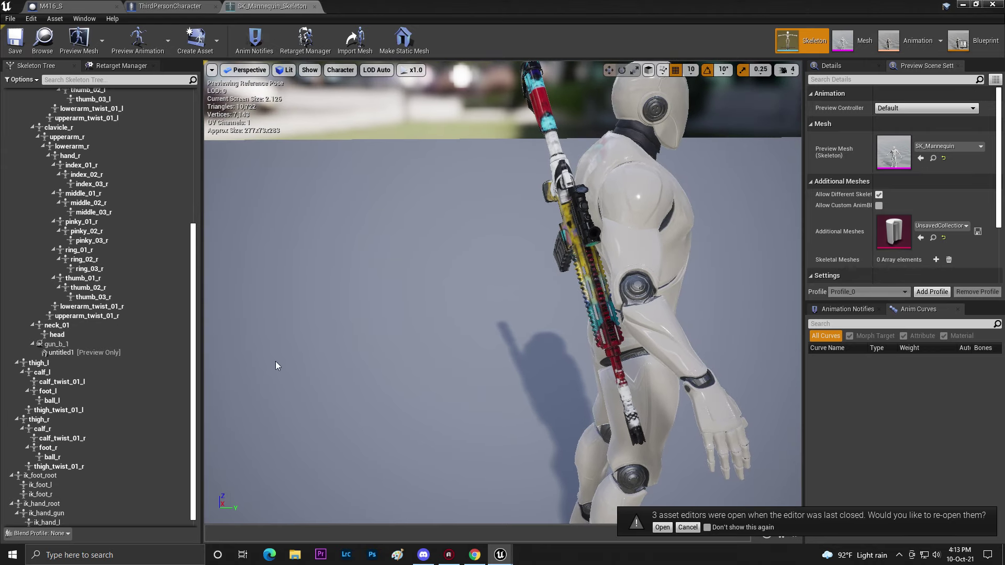
- Filter the skeleton tree by "gun", select the gun_b_1 socket and copy its socket name
left_click(73, 79)
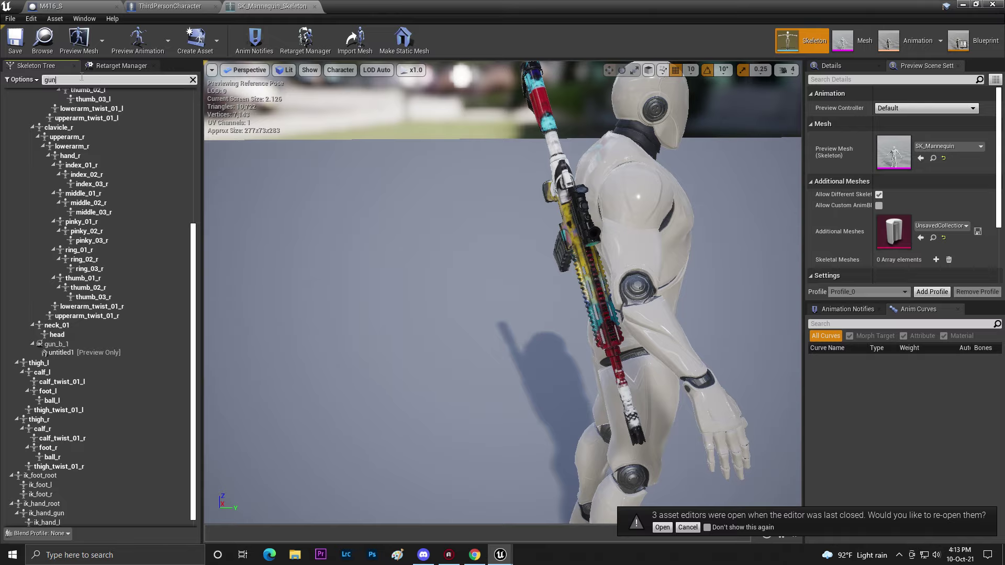
left_click(77, 141)
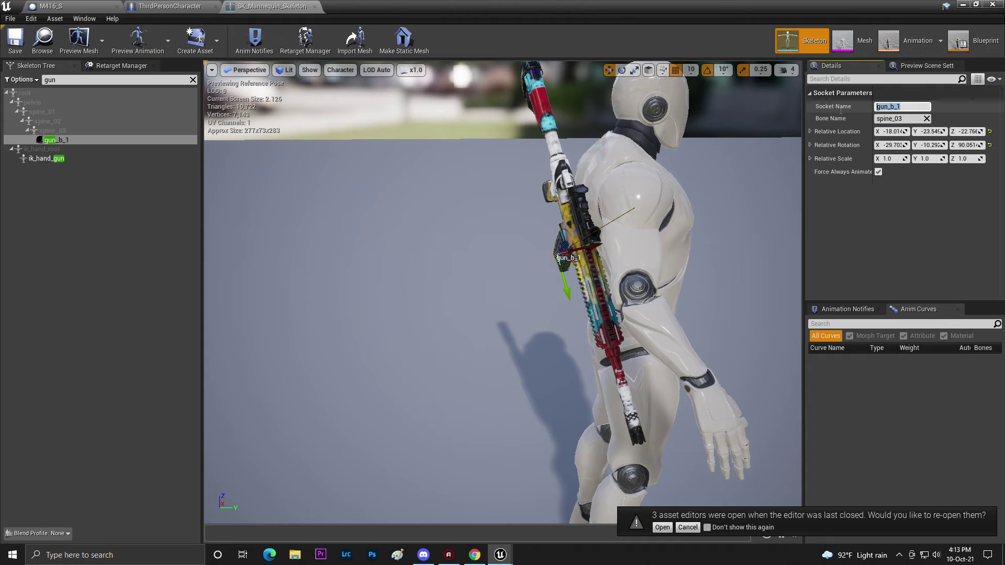
right_click(898, 108)
left_click(924, 149)
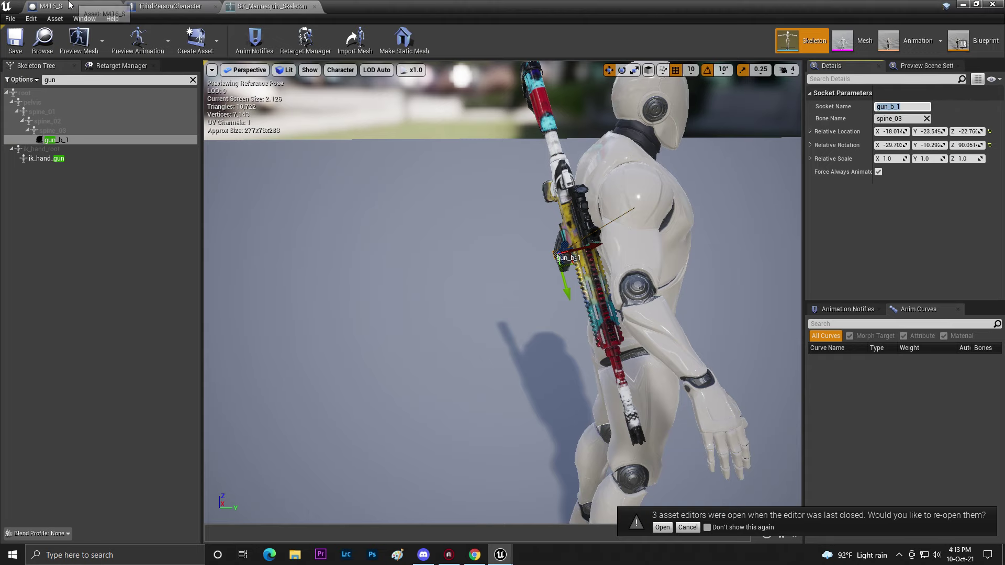
- In the ThirdPersonCharacter event graph, add an AttachActorToComponent node with socket name gun_b_1 and run it from the Is Valid output
left_click(174, 4)
right_click_drag(576, 265, 447, 172)
right_click(447, 172)
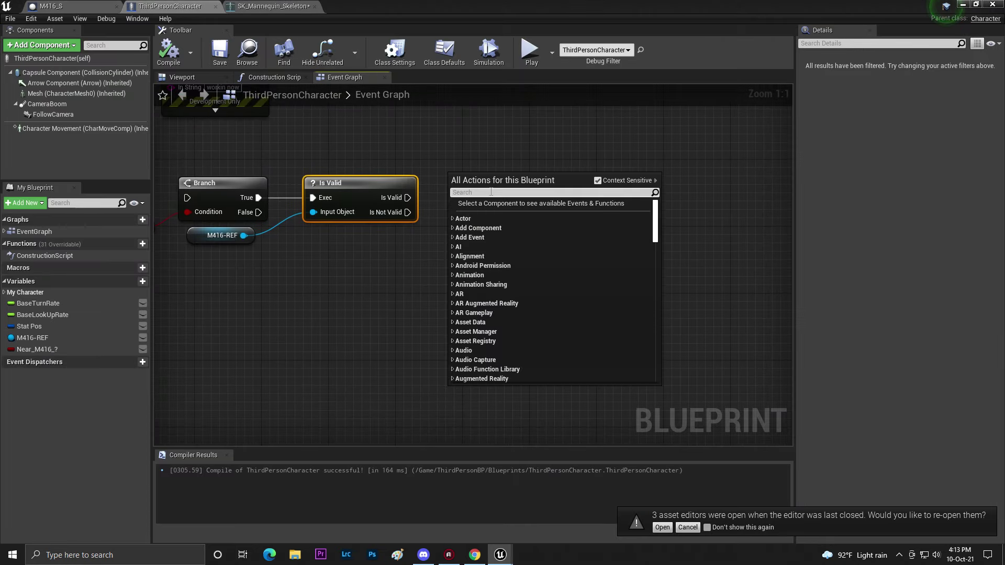
type("attach actor")
left_click(502, 238)
left_click(512, 243)
key("ctrl+v")
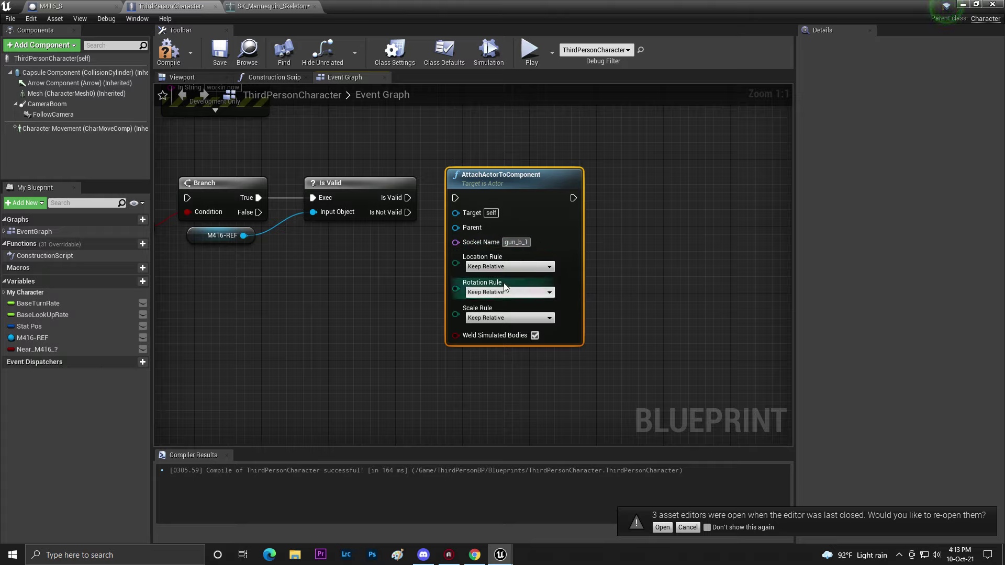
left_click_drag(407, 197, 519, 200)
right_click_drag(449, 219, 554, 229)
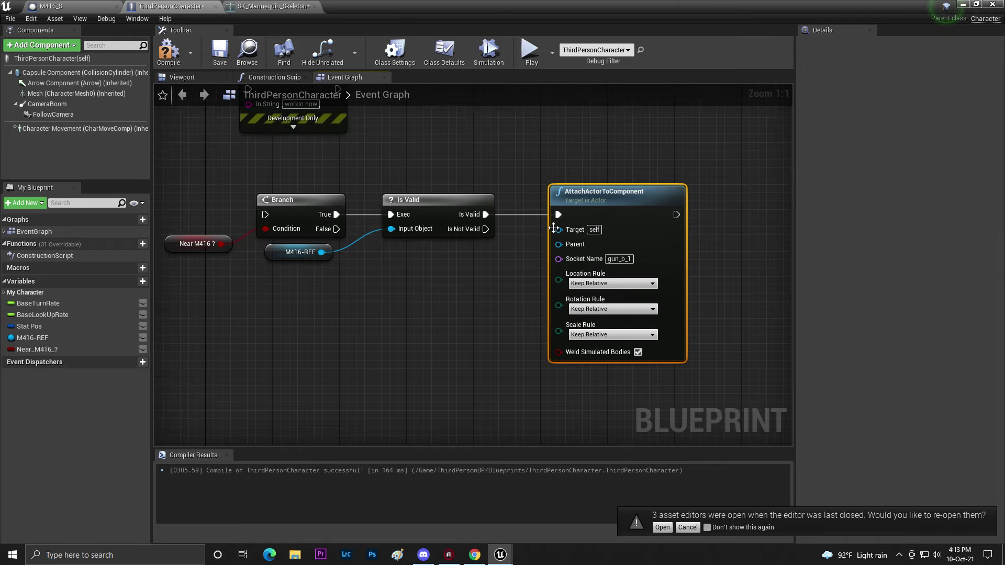
- Connect a Mesh reference to the Parent input of AttachActorToComponent and M416-REF to Target through a reroute node
left_click_drag(63, 94, 443, 253)
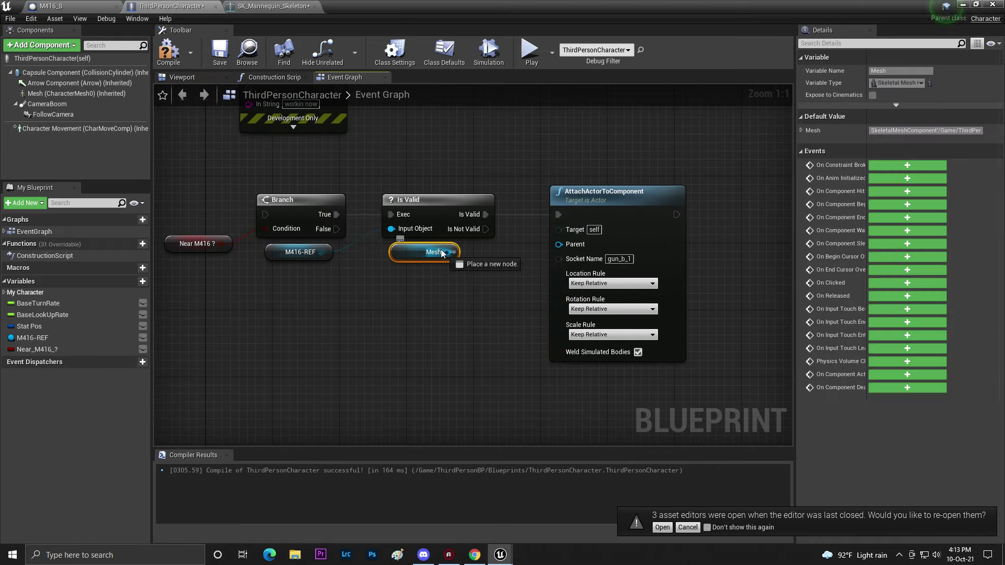
left_click_drag(578, 239, 565, 244)
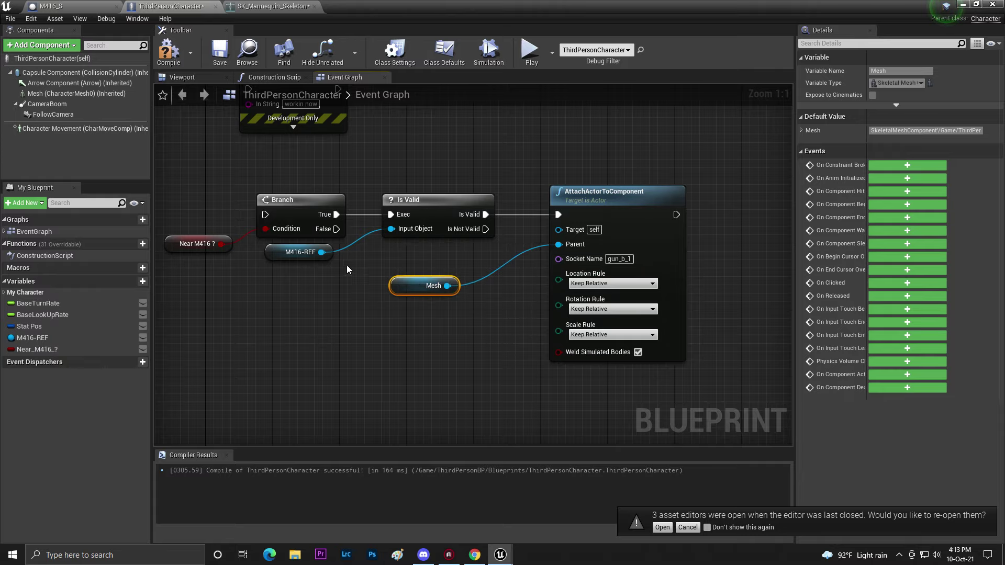
left_click_drag(321, 252, 559, 229)
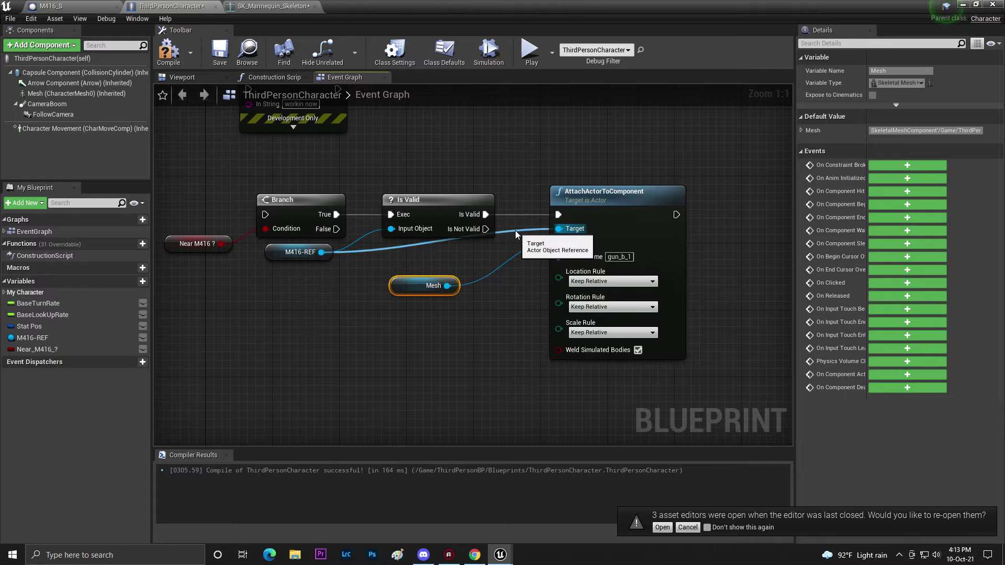
left_click(514, 232)
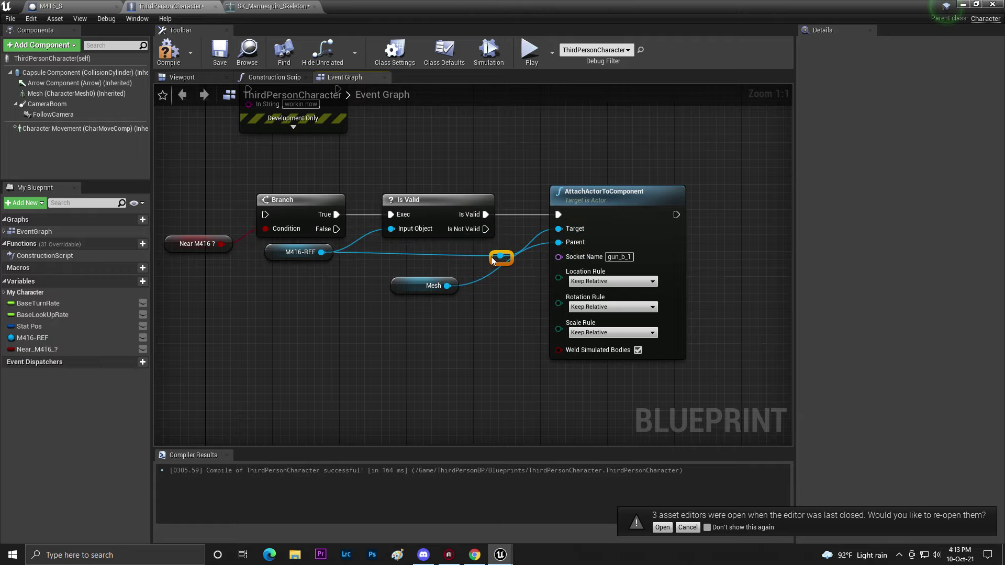
- Set the location, rotation and scale rules of AttachActorToComponent to Snap to Target, and compile and save the blueprint
right_click_drag(524, 283, 442, 275)
left_click(501, 273)
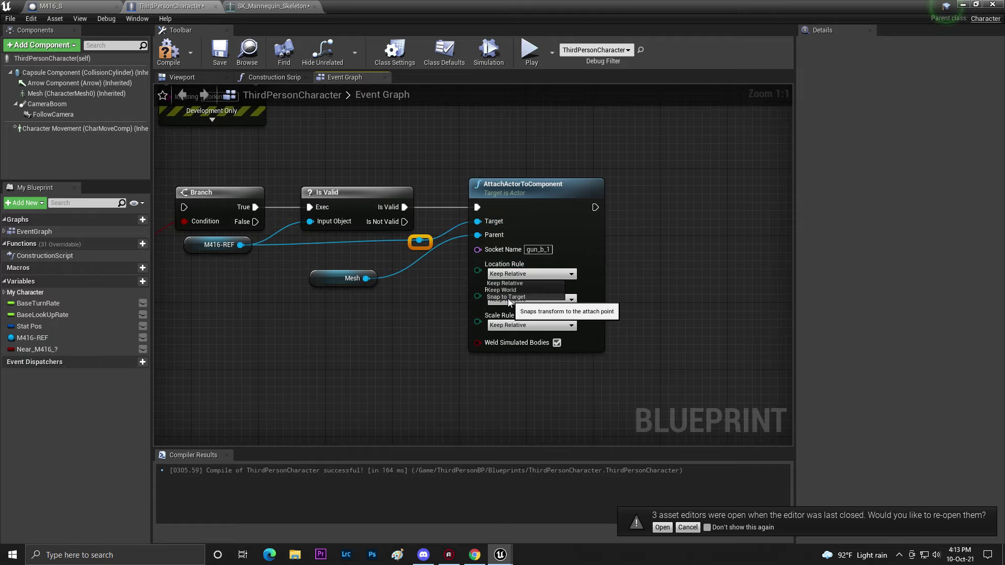
left_click(506, 296)
left_click(510, 299)
left_click(506, 322)
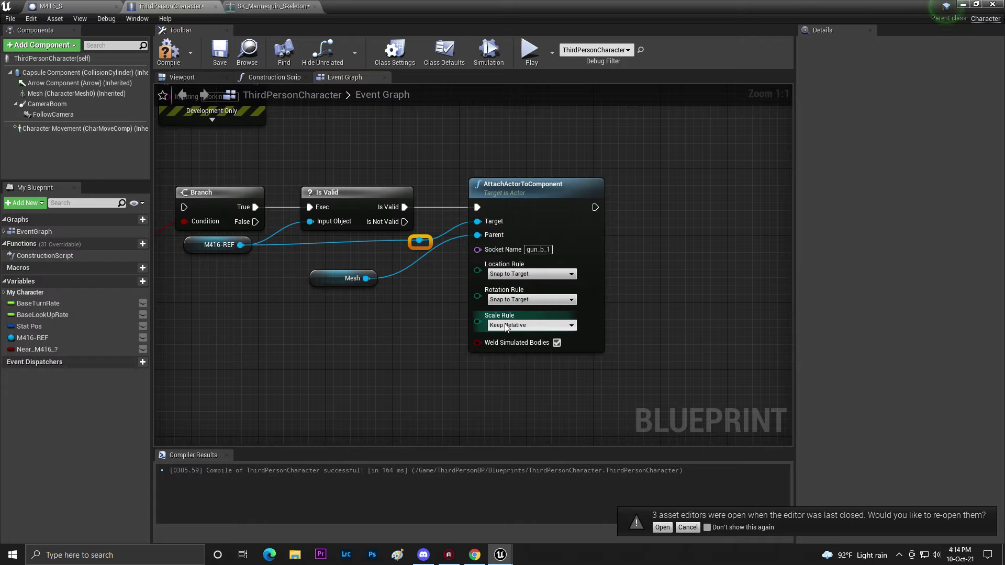
left_click(511, 326)
left_click(505, 348)
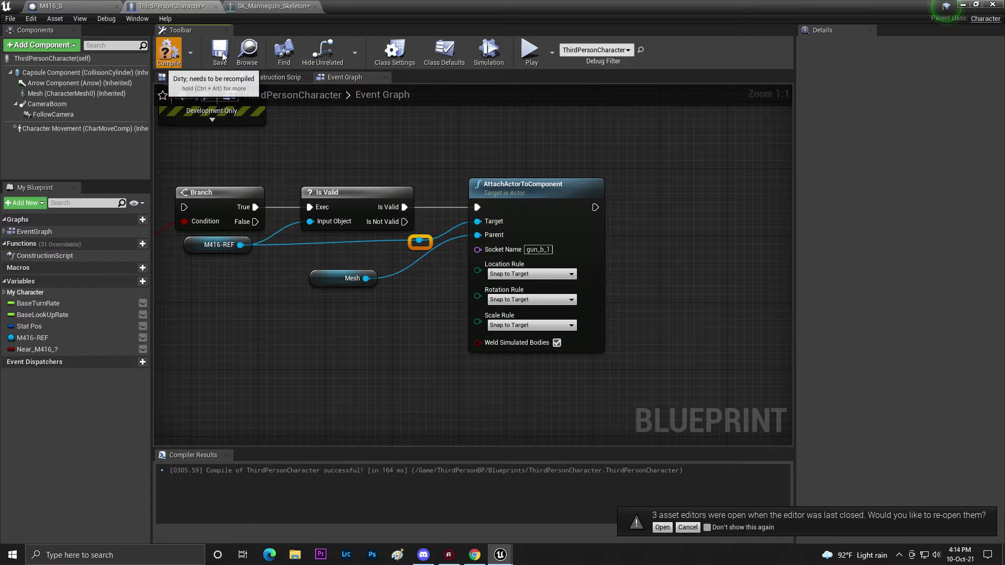
left_click(168, 49)
- Play the level, walk the character to the rifle and test the pickup with the on-screen weapon button
right_click_drag(428, 152, 568, 196)
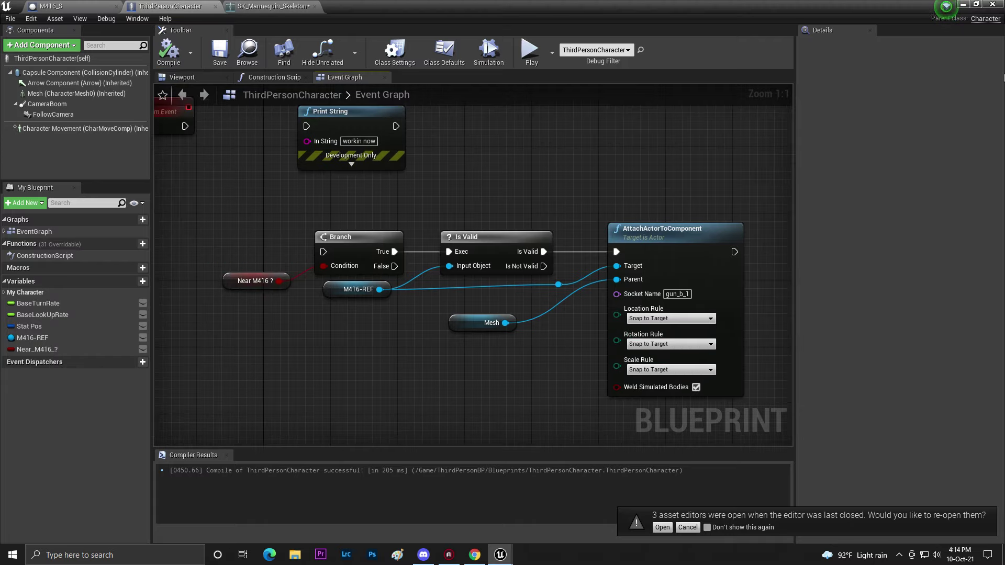
left_click(961, 6)
left_click(649, 51)
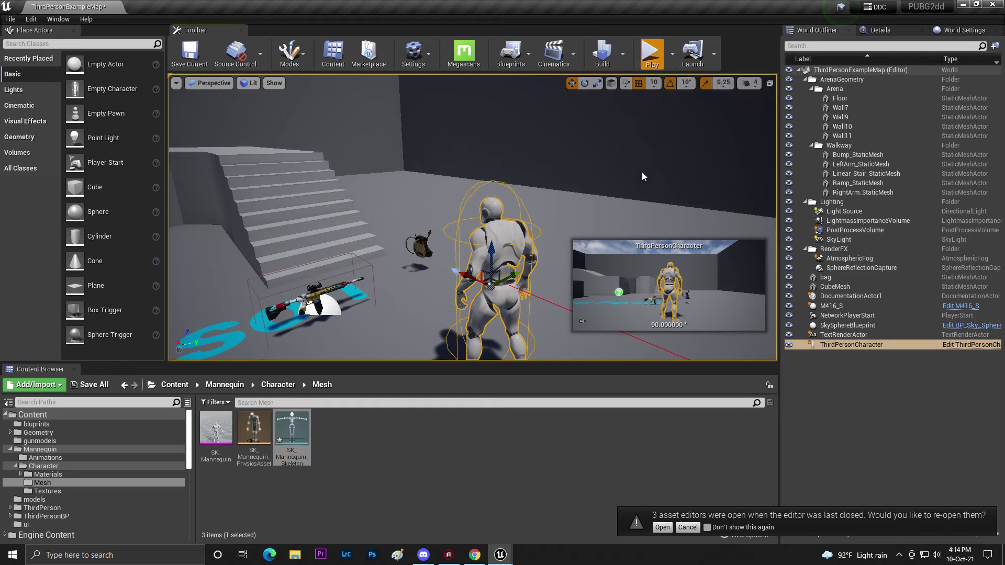
left_click_drag(557, 185, 387, 196)
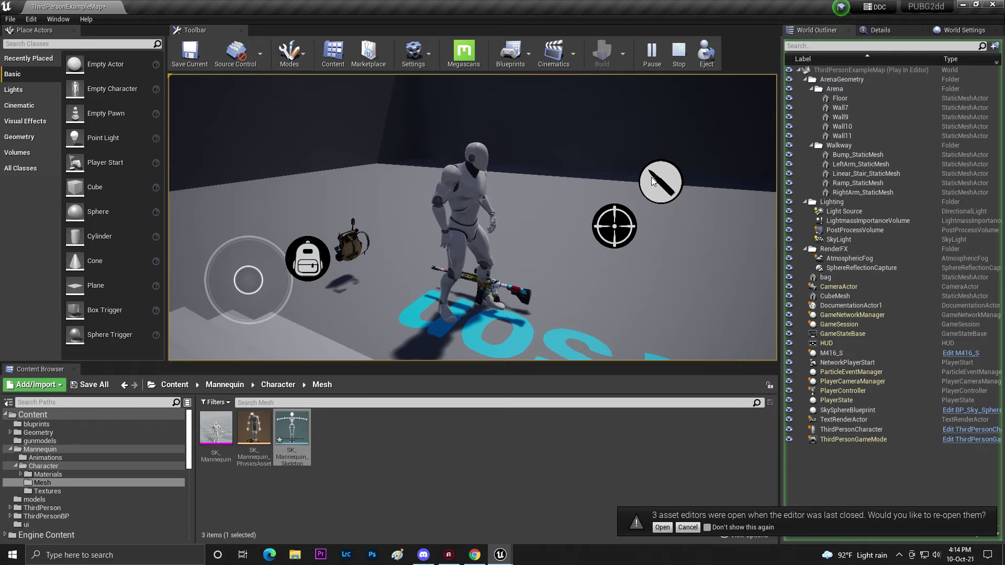
key("Escape")
- In the ThirdPersonCharacter event graph, move the Fire event beside the Branch node, connect it to the Branch input, and compile and save
mouse_move(500, 554)
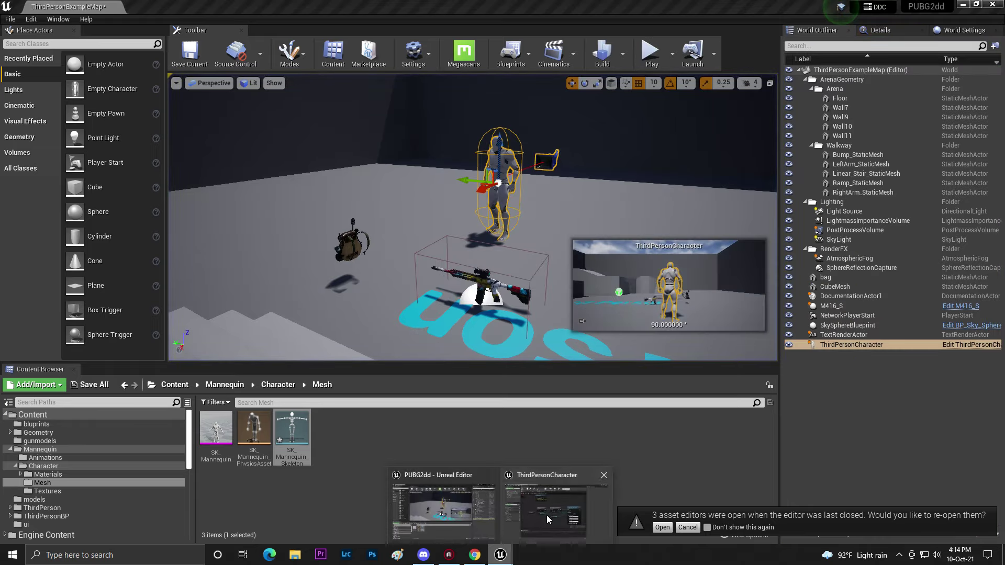
left_click(547, 516)
right_click_drag(374, 373, 473, 426)
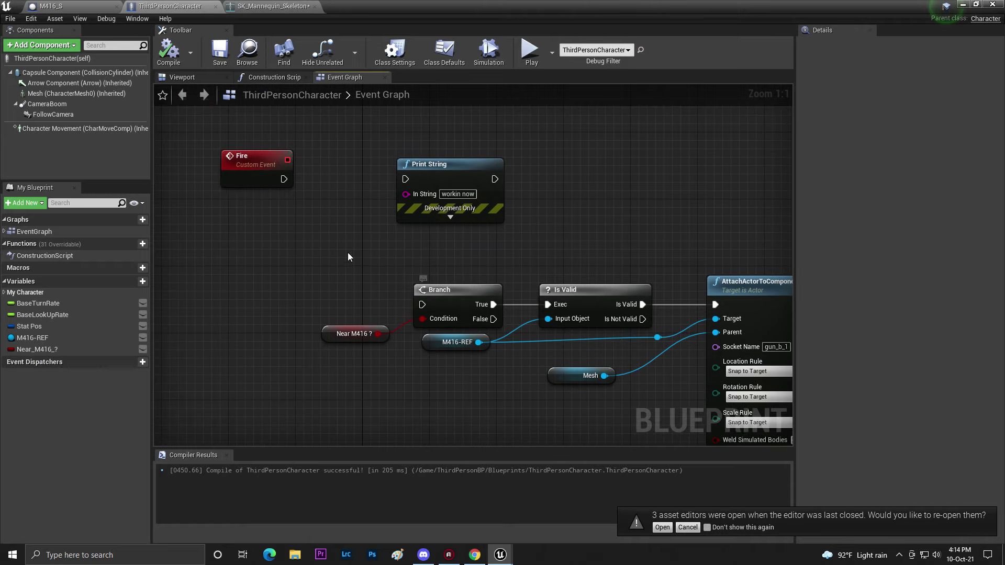
left_click_drag(244, 176, 220, 296)
left_click_drag(259, 304, 423, 305)
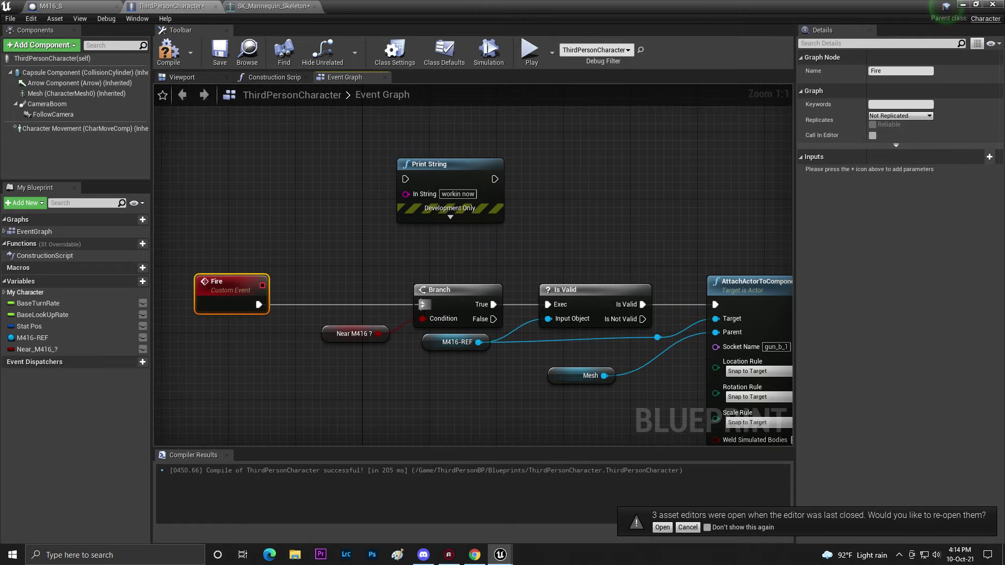
left_click(169, 51)
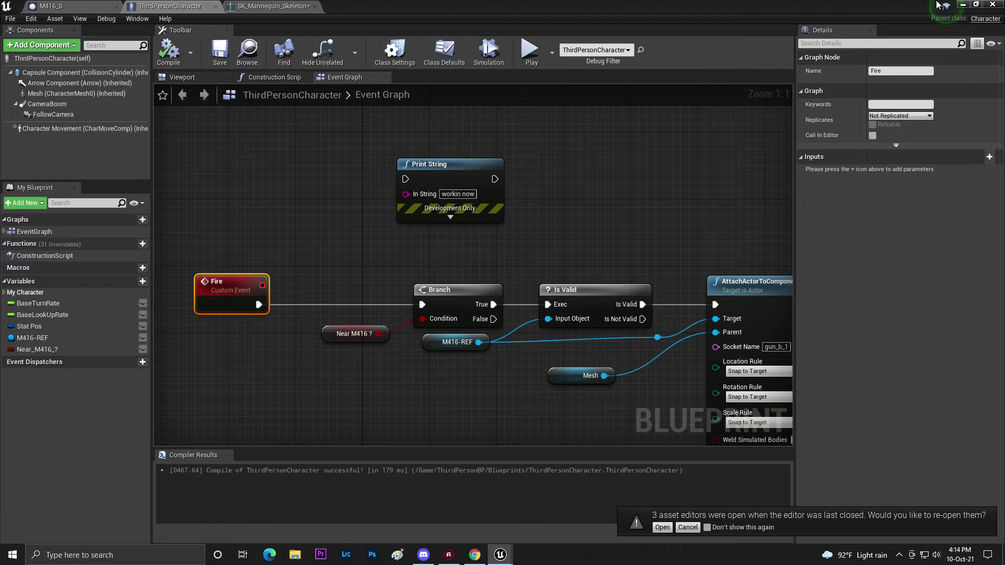
- Play the level again, pick up the rifle with the on-screen button and check it on the character's back
left_click(963, 5)
left_click(659, 48)
left_click_drag(642, 161, 535, 257)
key("d")
left_click(663, 179)
key("w")
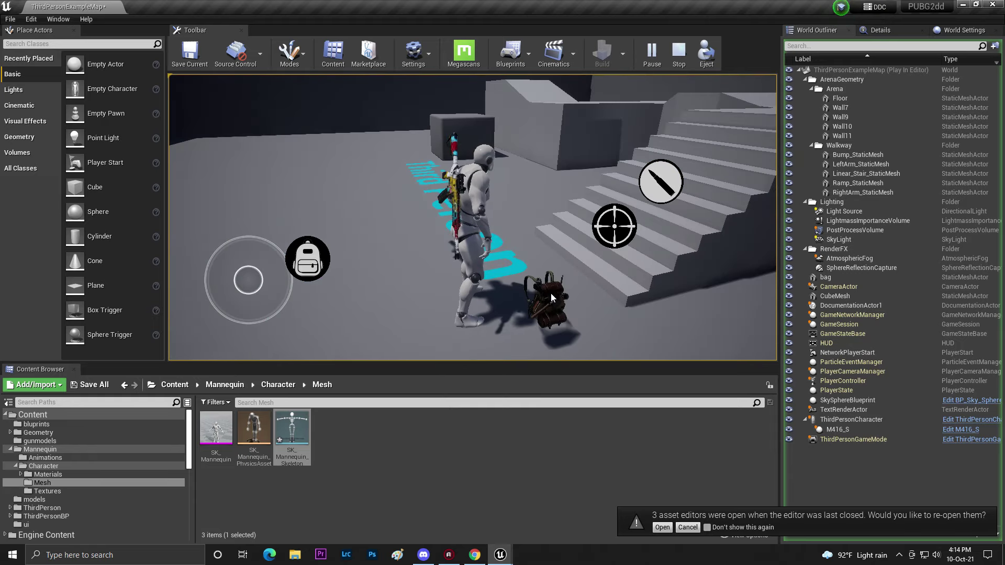
key("Escape")
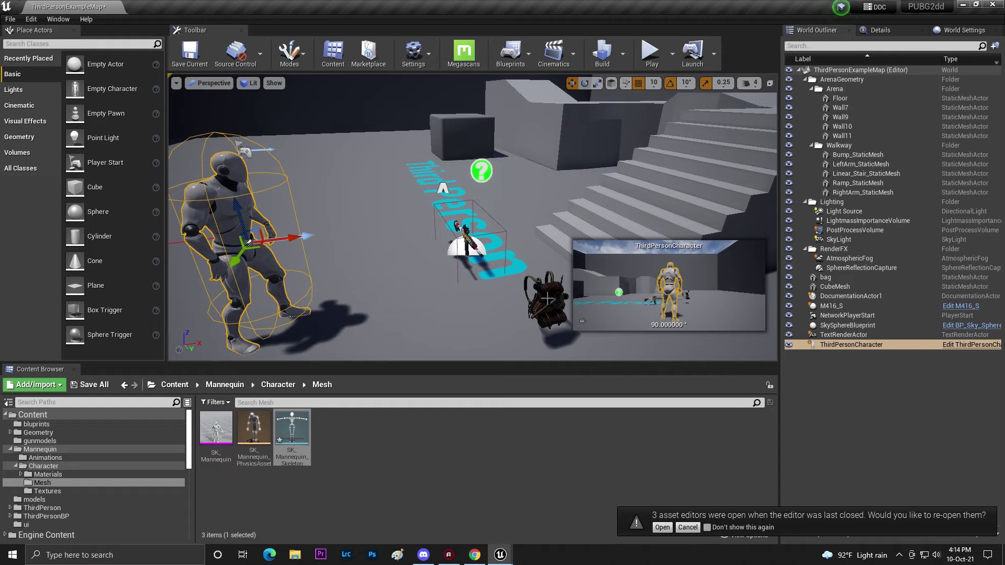
- Duplicate the M416_S blueprint in the gunmodels folder and name the copy Bag-1
left_click(54, 442)
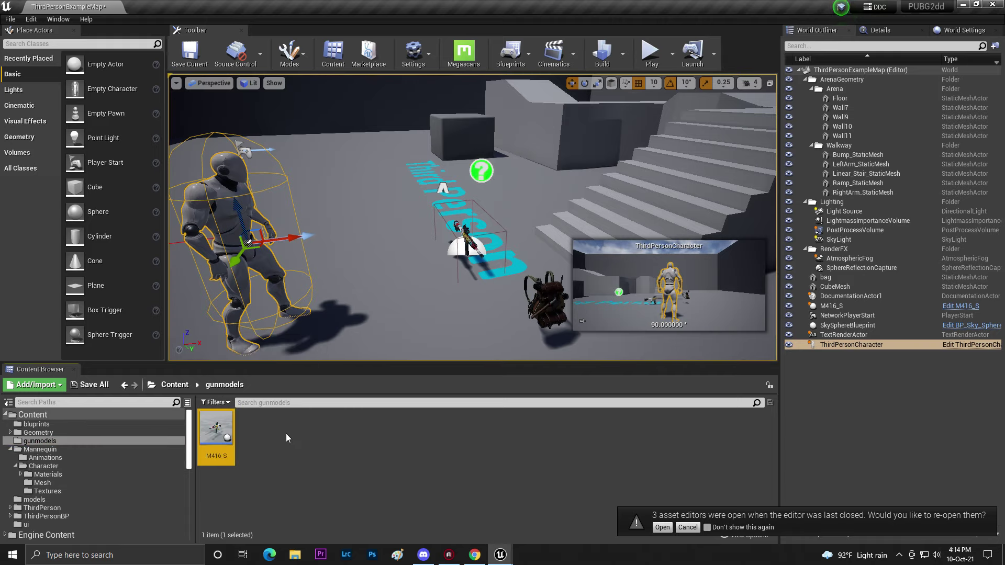
key("ctrl+w")
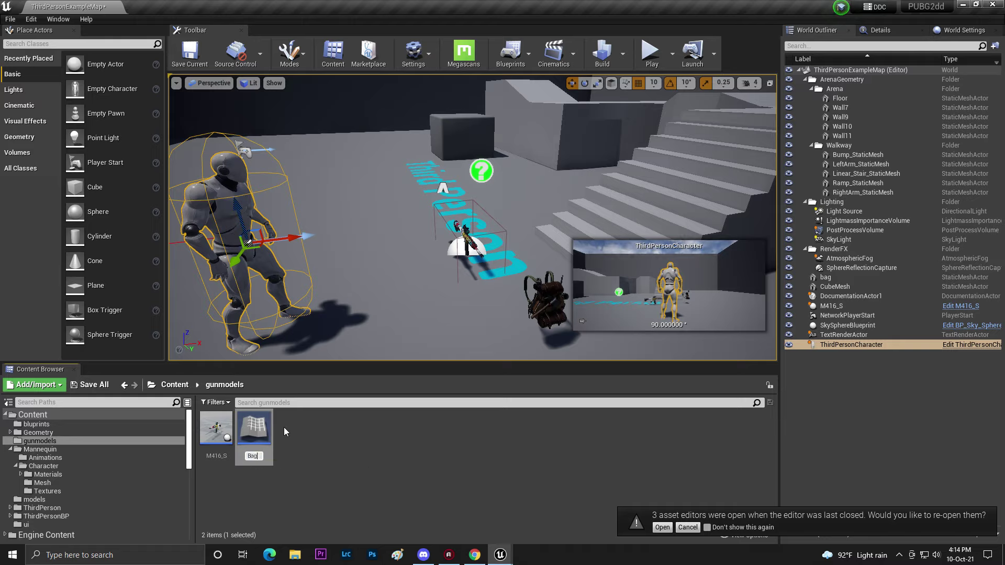
type("Bag-1")
key("Return")
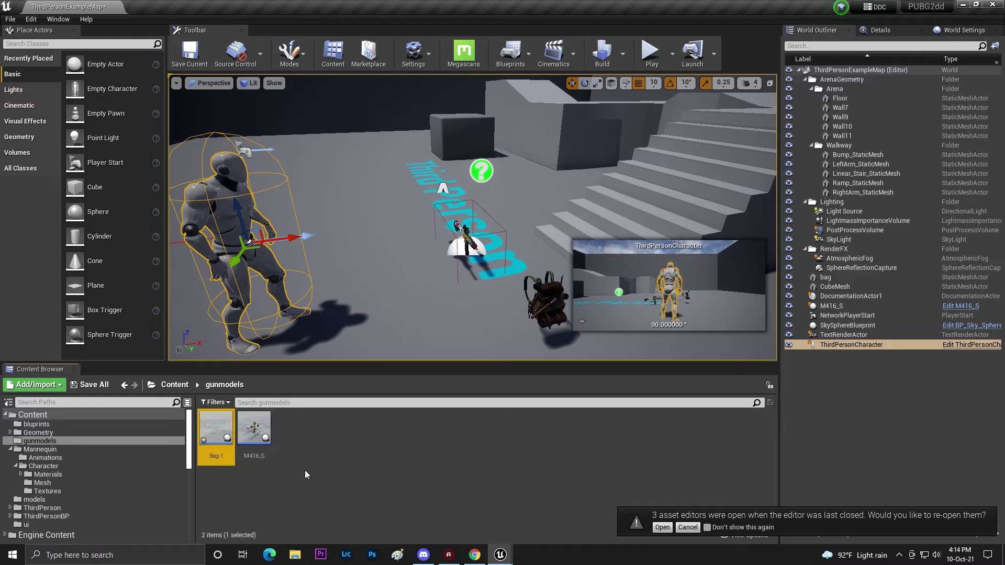
- In the Bag-1 event graph, delete the Self and SET nodes after both ThirdPersonCharacter casts, and compile and save
double_click(228, 434)
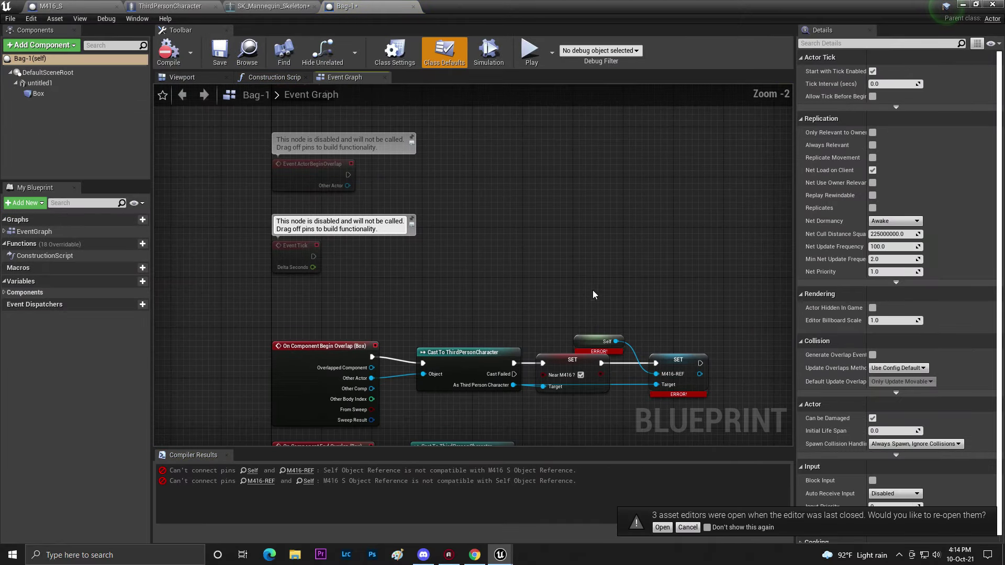
right_click_drag(564, 333, 479, 209)
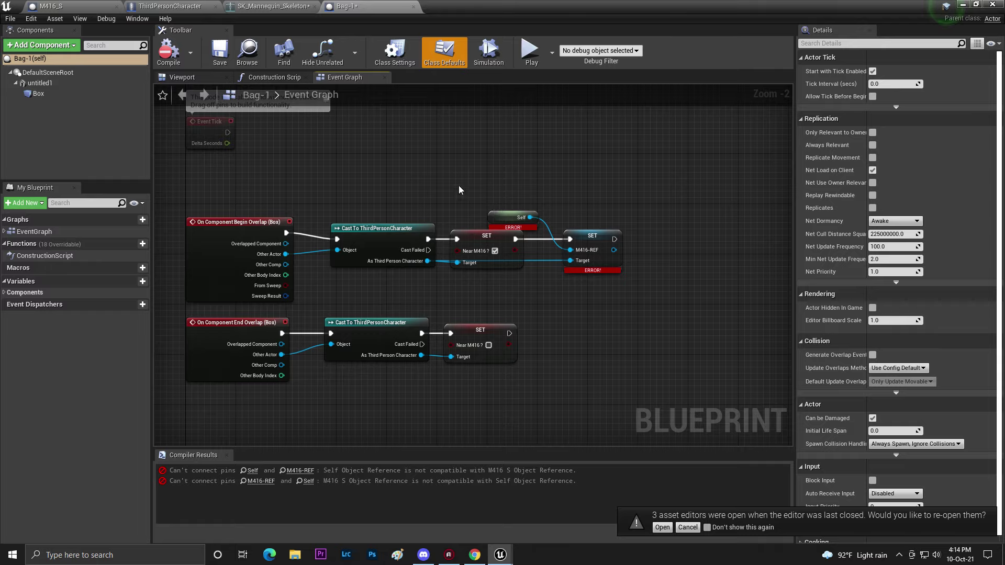
left_click_drag(639, 276, 638, 278)
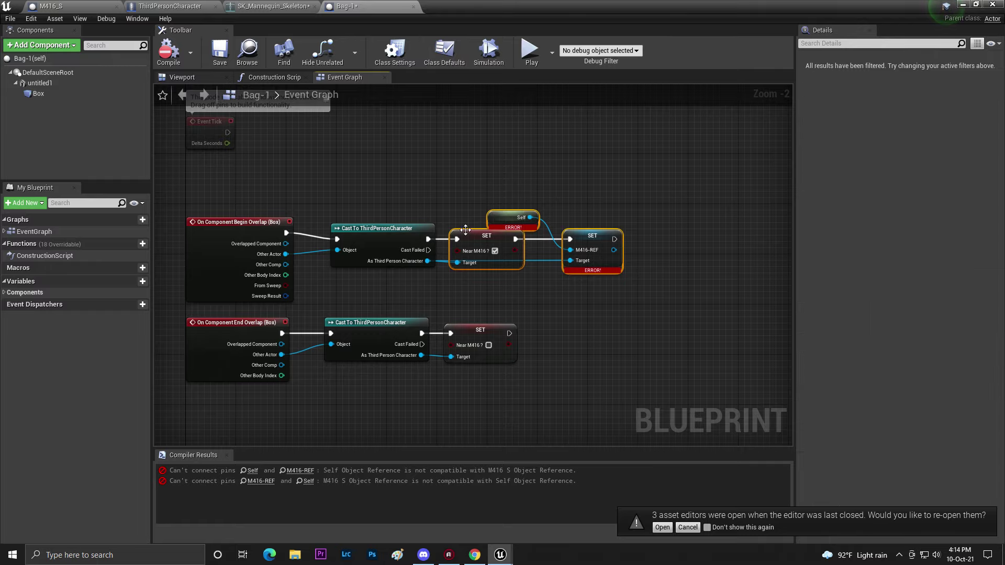
key("Delete")
left_click_drag(471, 295, 498, 341)
left_click(219, 41)
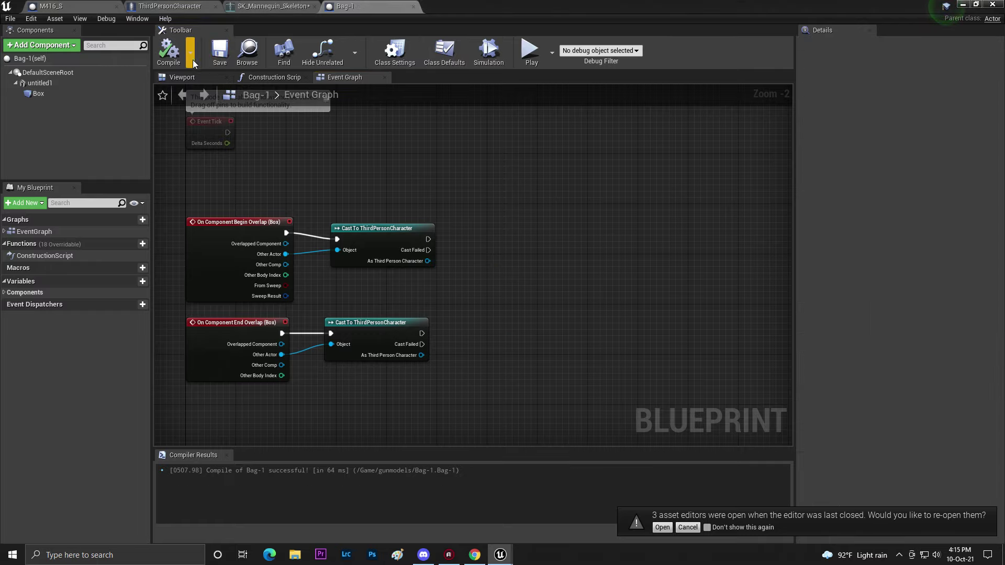
- Replace the untitled1 component's static mesh in Bag-1 with the bag mesh from the models folder, and compile and save
left_click(183, 77)
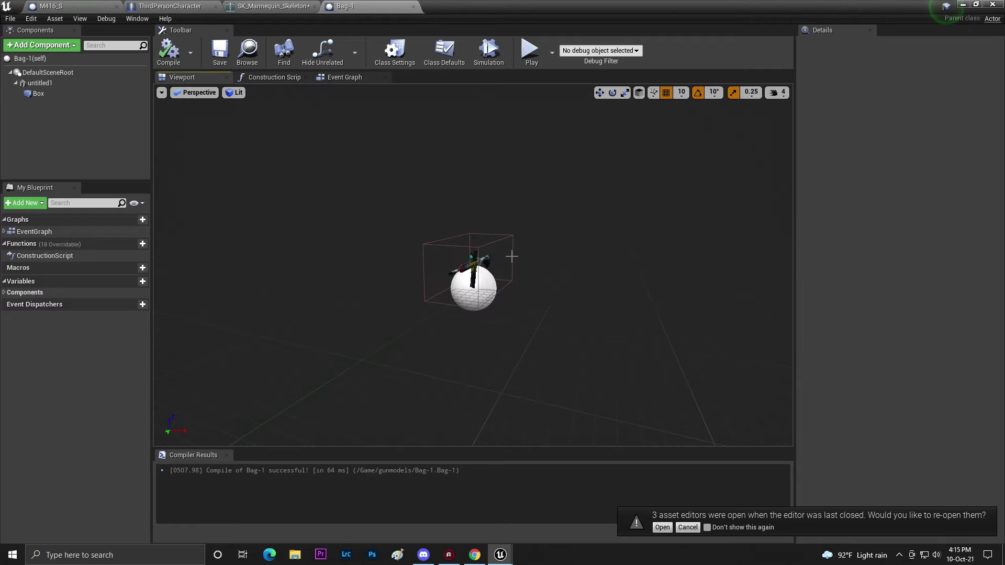
double_click(40, 82)
left_click(942, 260)
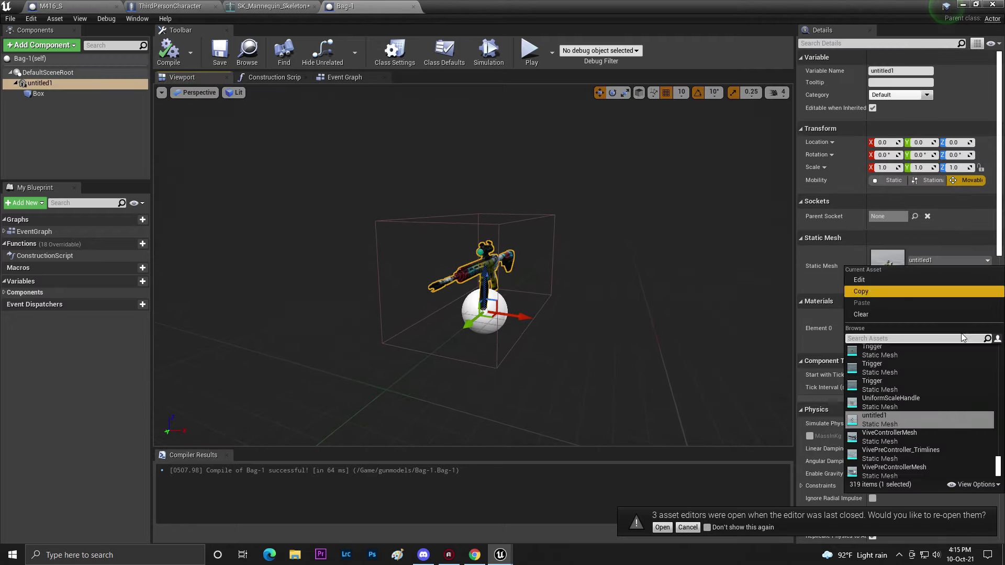
double_click(801, 6)
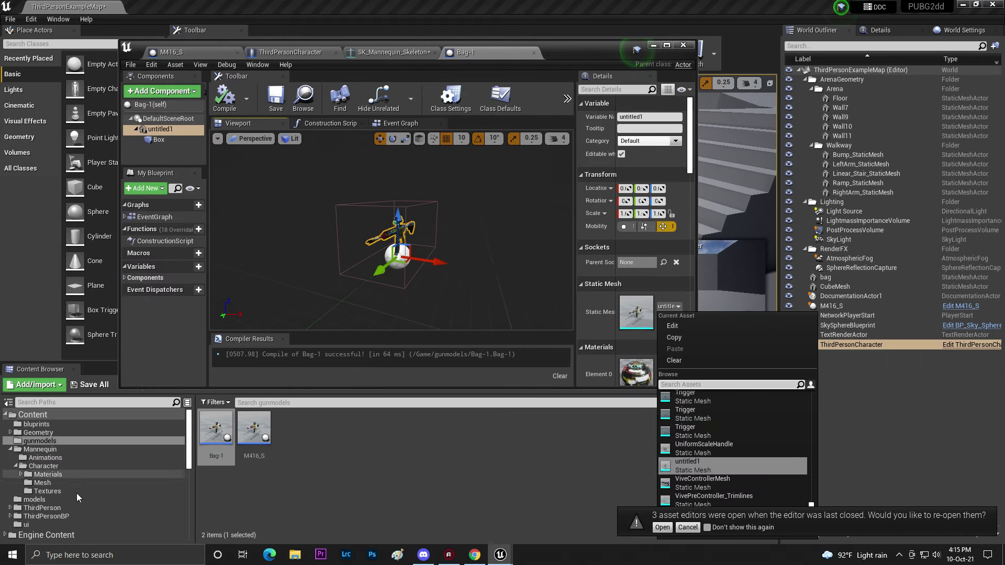
left_click(46, 516)
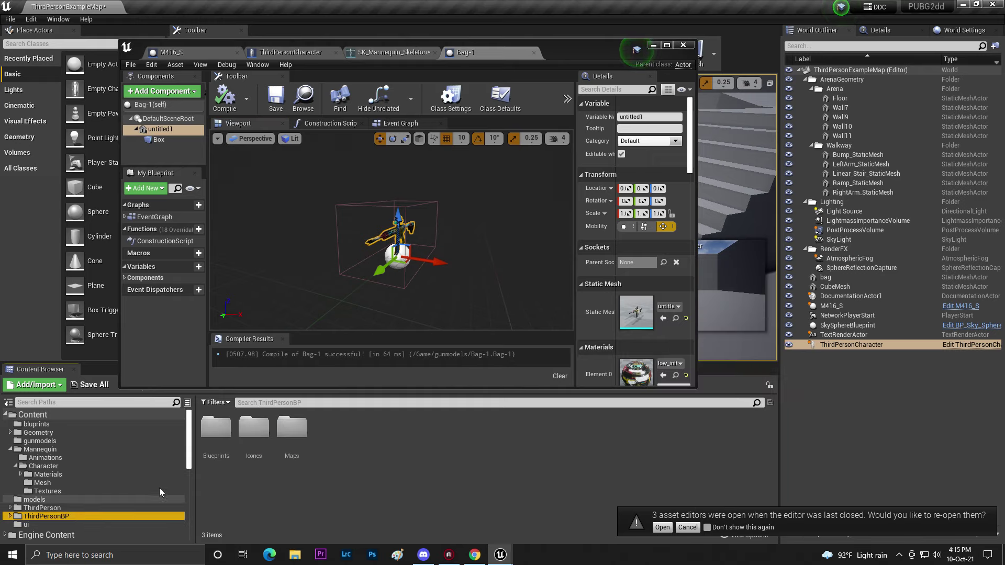
left_click(42, 414)
double_click(367, 427)
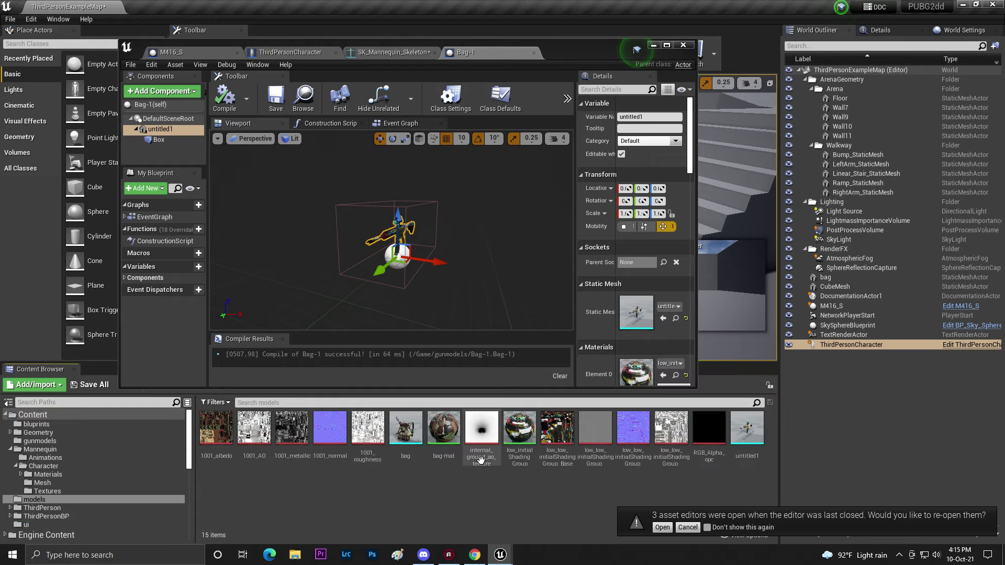
left_click_drag(406, 427, 638, 316)
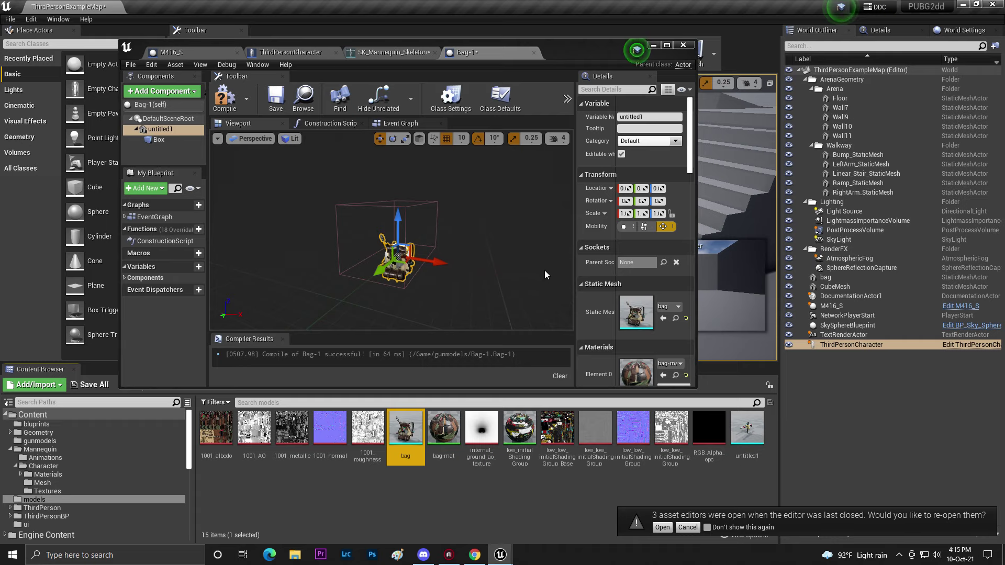
left_click(267, 102)
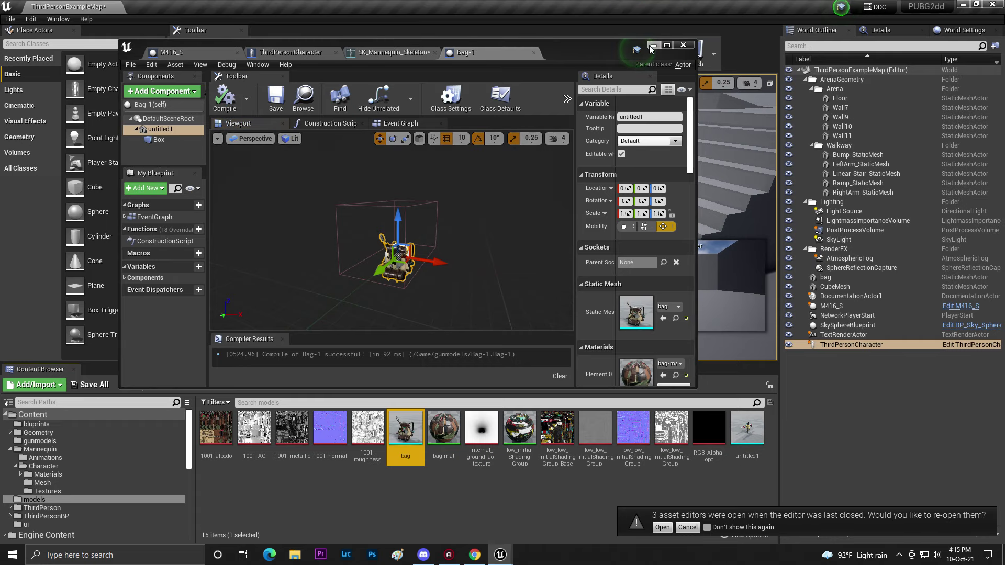
- In the Bag-1 viewport, compile the blueprint and lower the Box collision so it surrounds the bag mesh
left_click(653, 46)
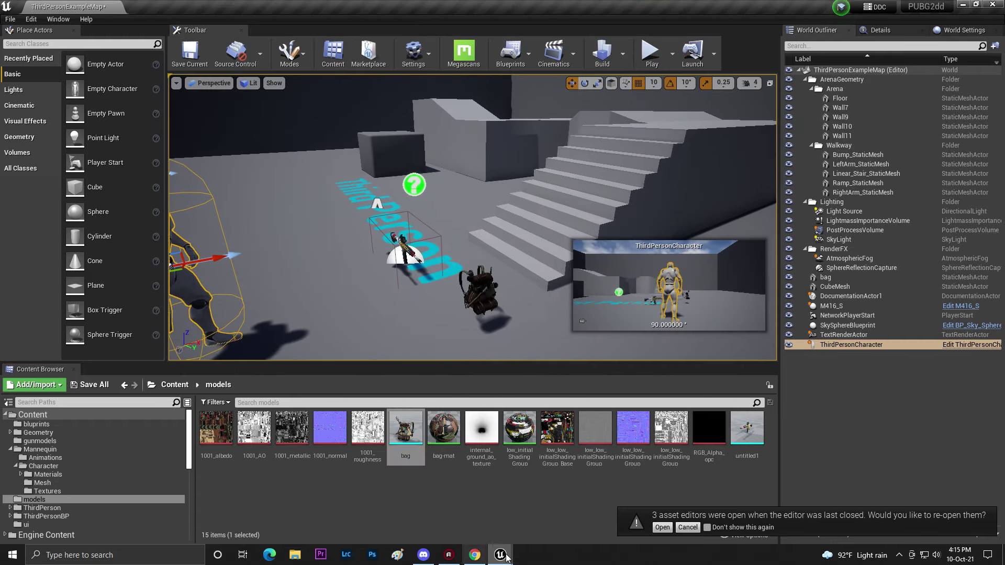
mouse_move(504, 557)
left_click(451, 500)
mouse_move(399, 217)
left_mouse_down()
mouse_move(400, 179)
mouse_move(400, 214)
left_mouse_up()
right_click_drag(401, 214, 325, 209)
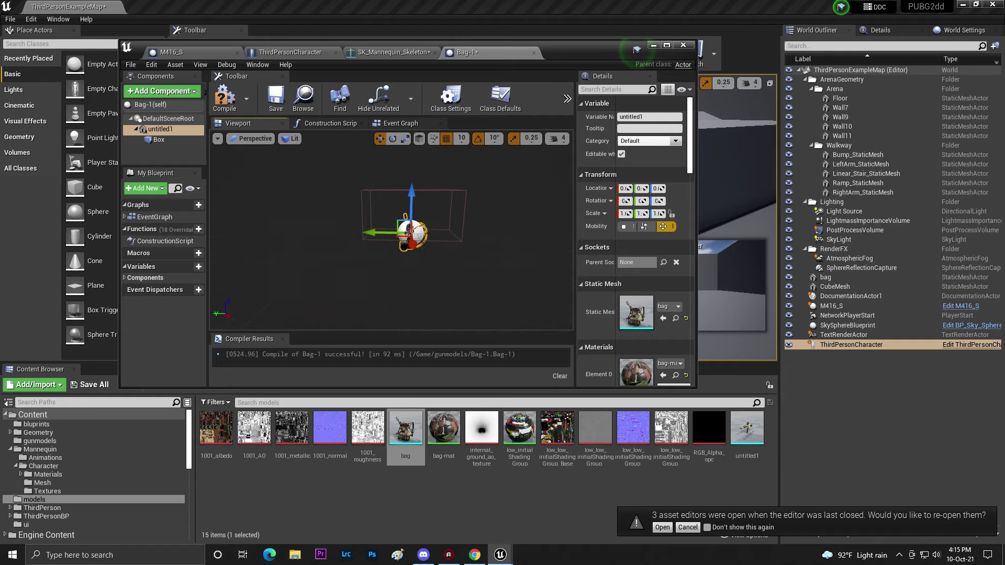
left_click(224, 97)
left_click(482, 219)
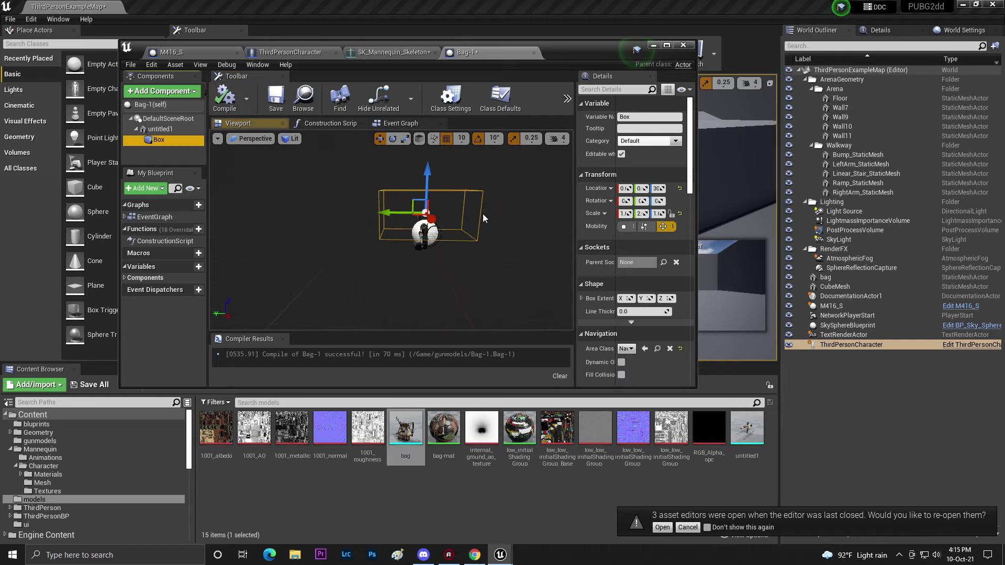
left_click_drag(426, 175, 428, 196)
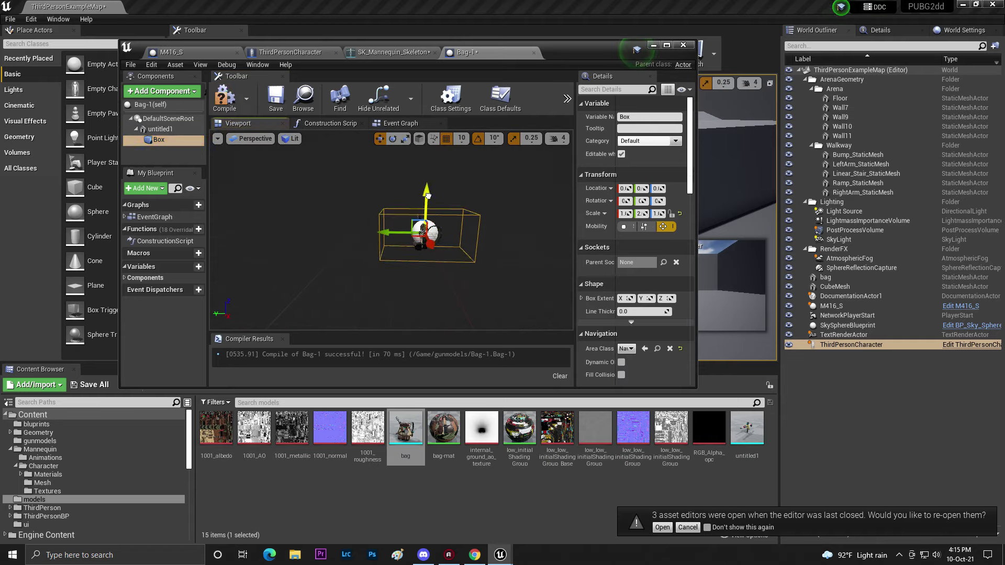
- In Bag-1, raise the untitled1 bag mesh to a Z location of 20 and compile the blueprint
left_click(171, 129)
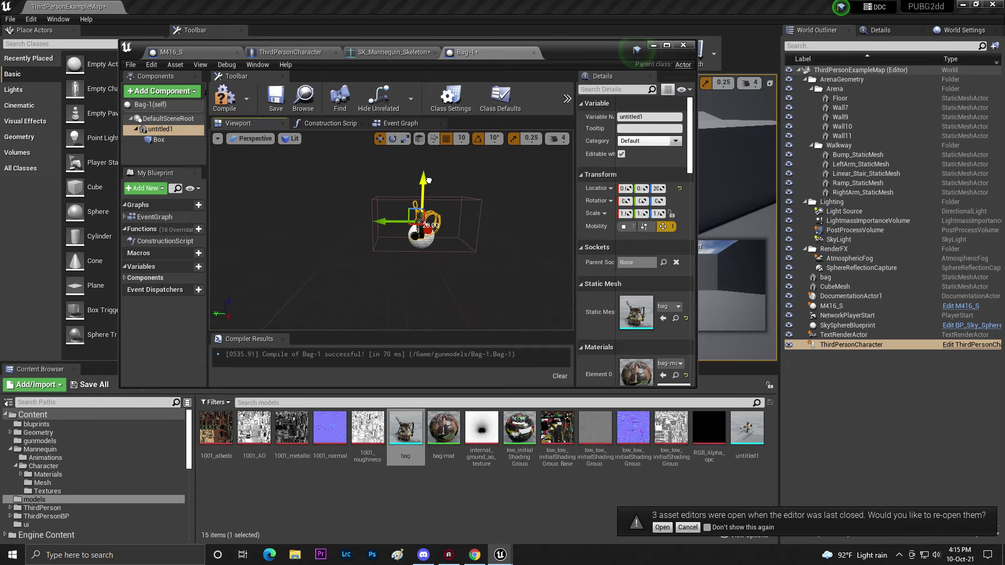
left_click(225, 97)
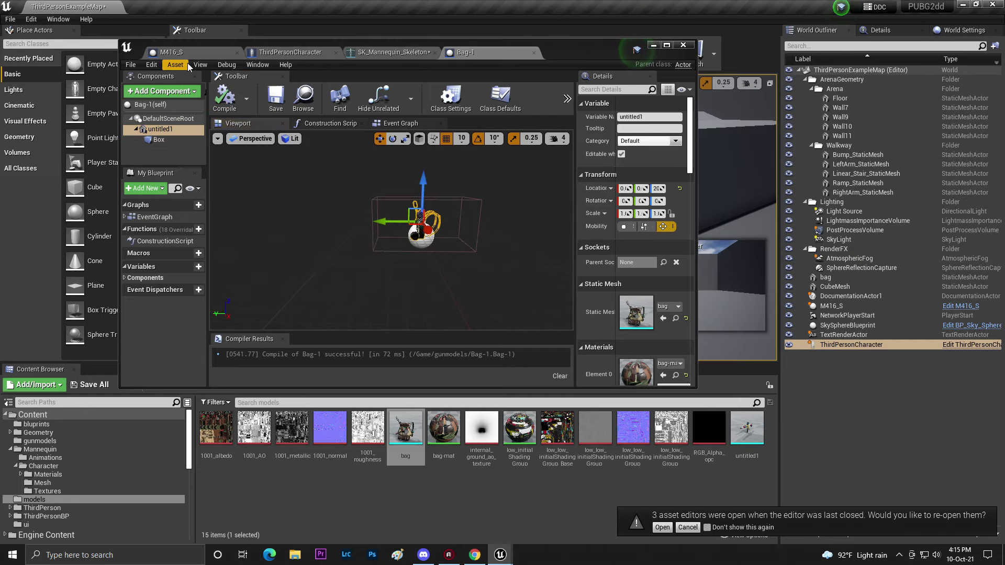
left_click(653, 45)
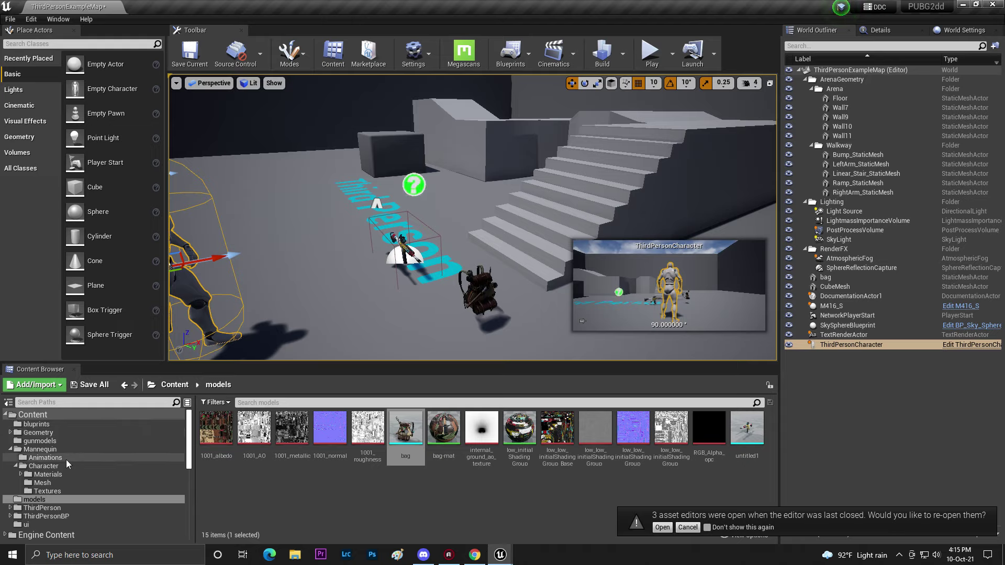
- Place the Bag-1 blueprint from the gunmodels folder beside the M416_S pickup in the level, and delete the plain bag static mesh
left_click(39, 440)
left_click_drag(216, 428, 440, 309)
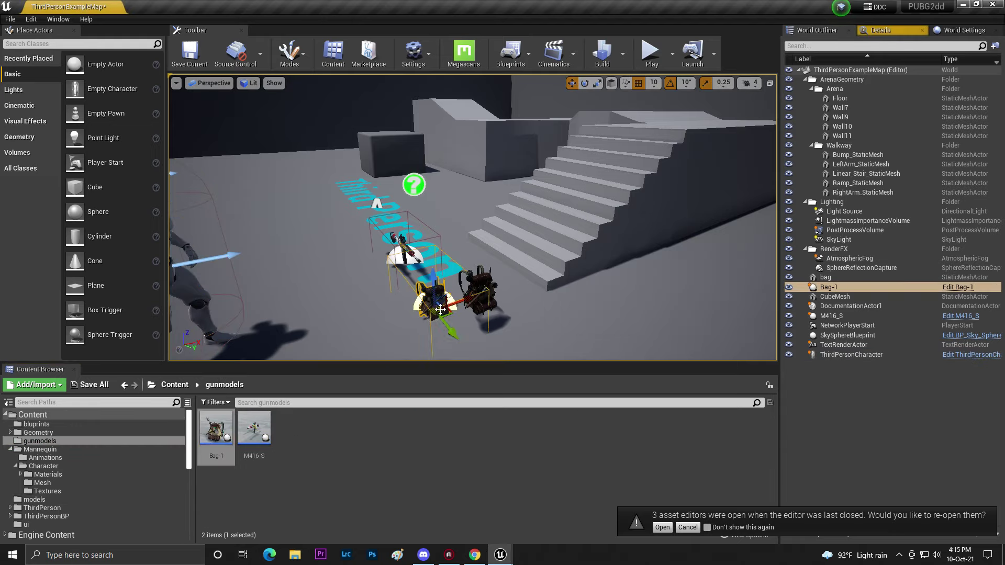
left_click(480, 287)
key("Delete")
left_click(432, 302)
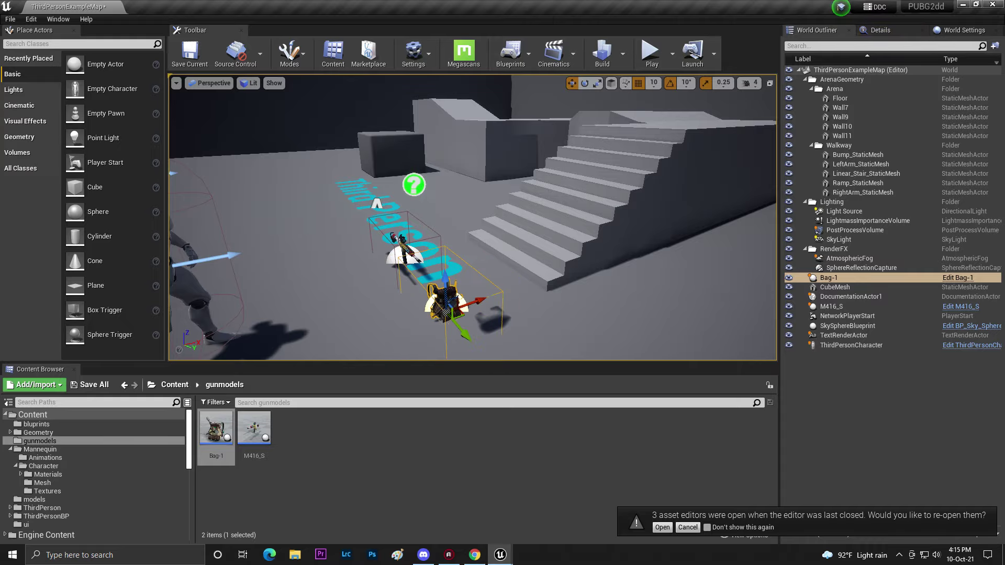
key("f")
right_click_drag(473, 217, 293, 209)
- In SK_Mannequin_Skeleton, clear the bone search filter and add a new socket to the spine_03 bone
left_click(500, 555)
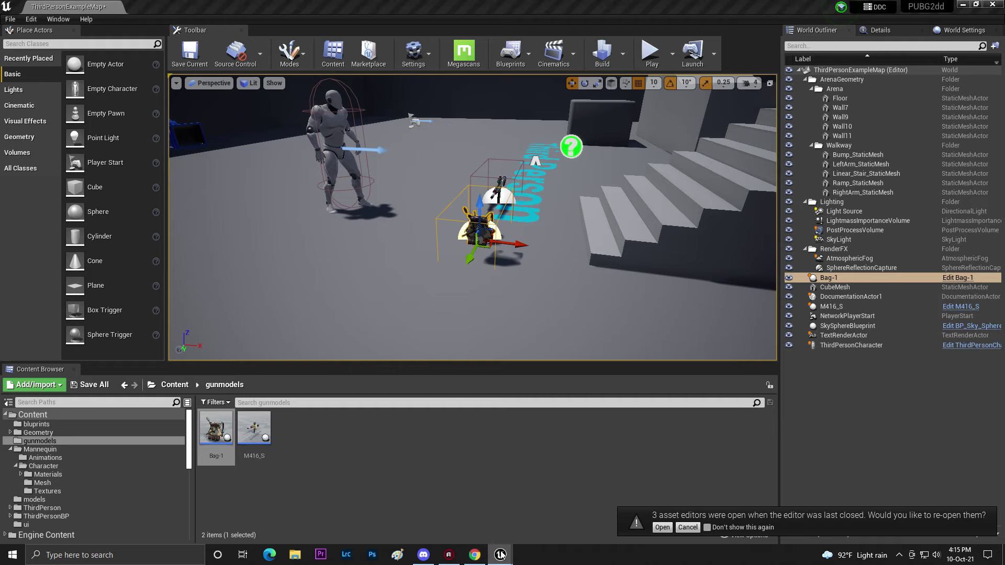
left_click(571, 513)
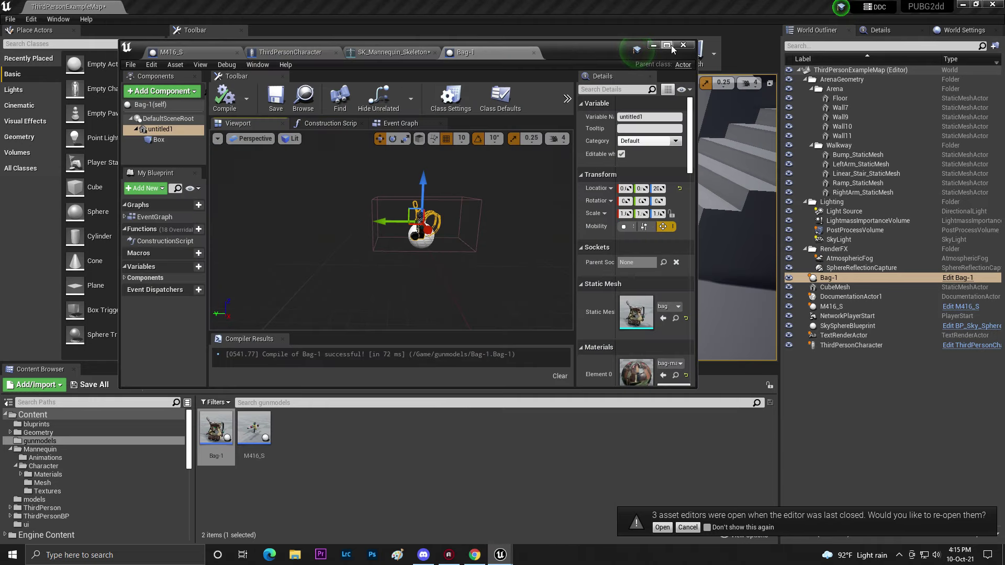
left_click(375, 53)
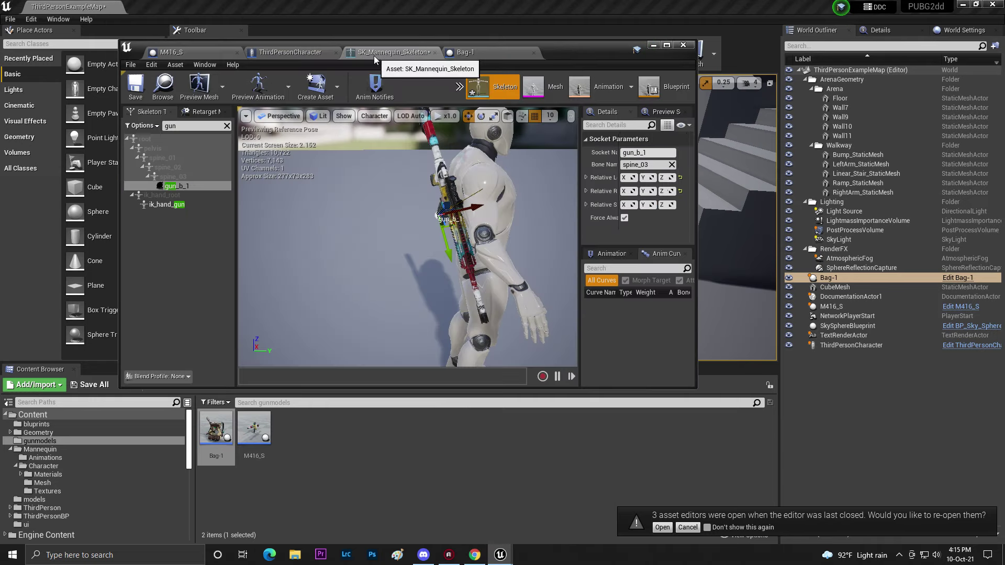
left_click(666, 46)
left_click(193, 80)
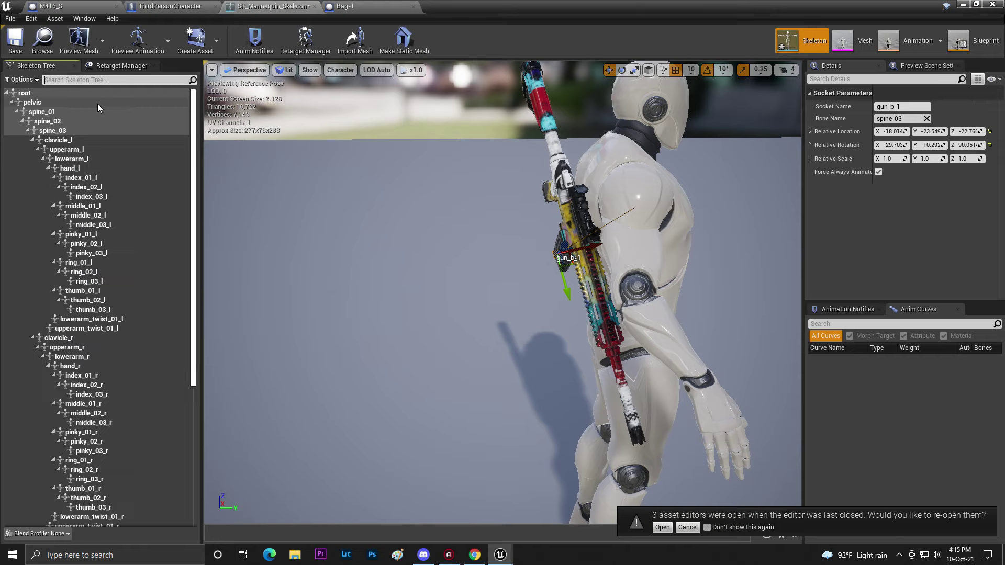
left_click(60, 130)
right_click(59, 130)
left_click(119, 168)
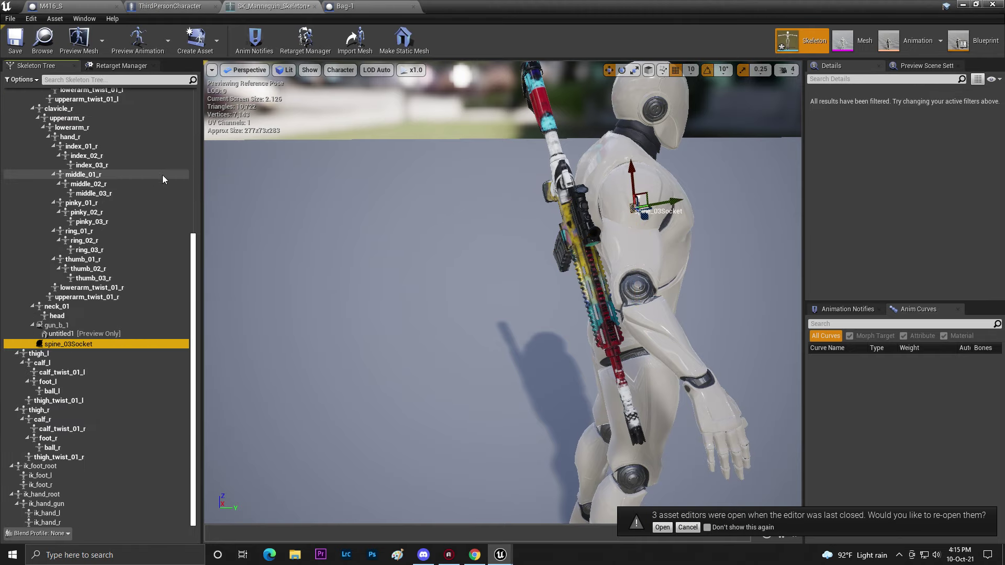
left_click(84, 346)
right_click(84, 347)
mouse_move(120, 385)
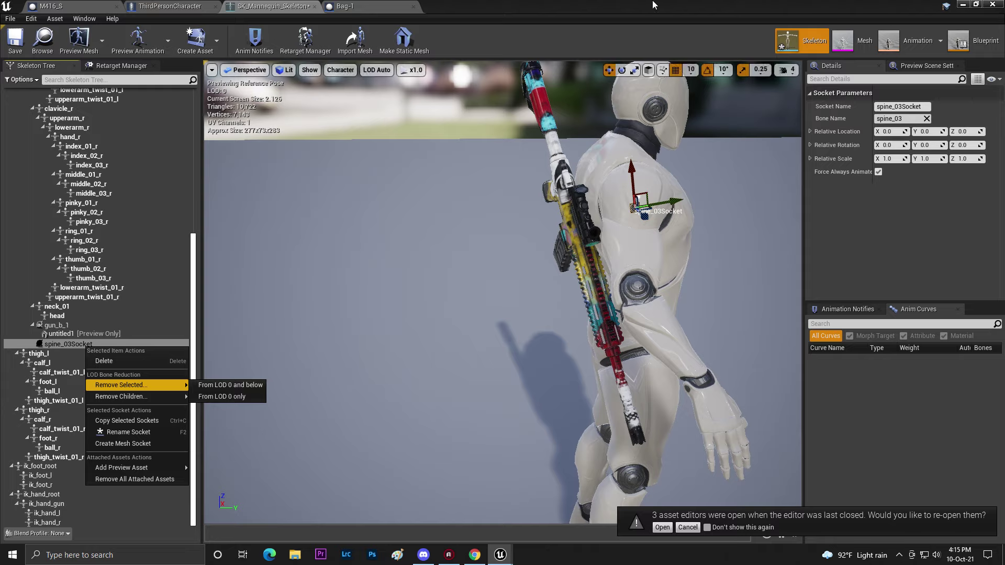
double_click(653, 5)
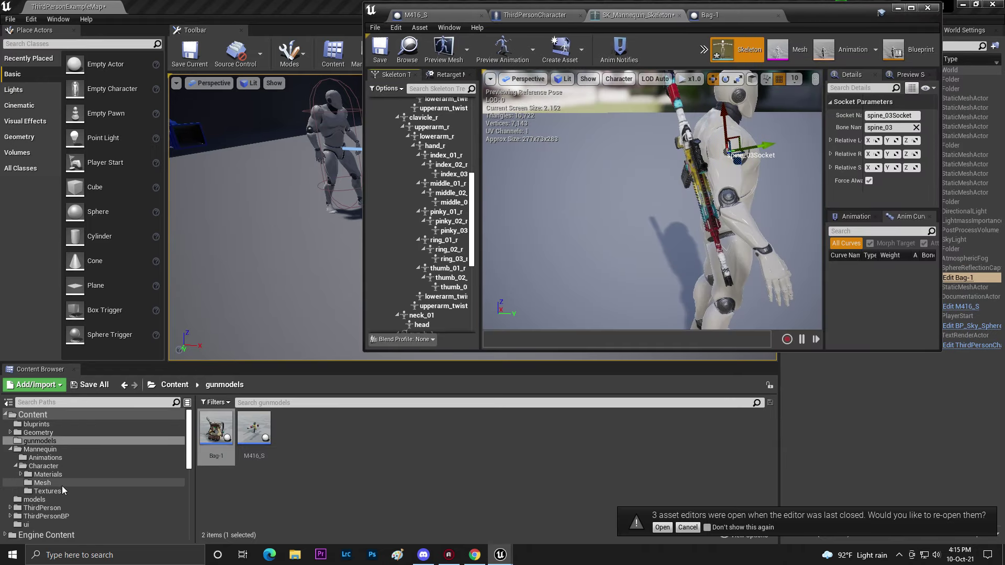
left_click(59, 499)
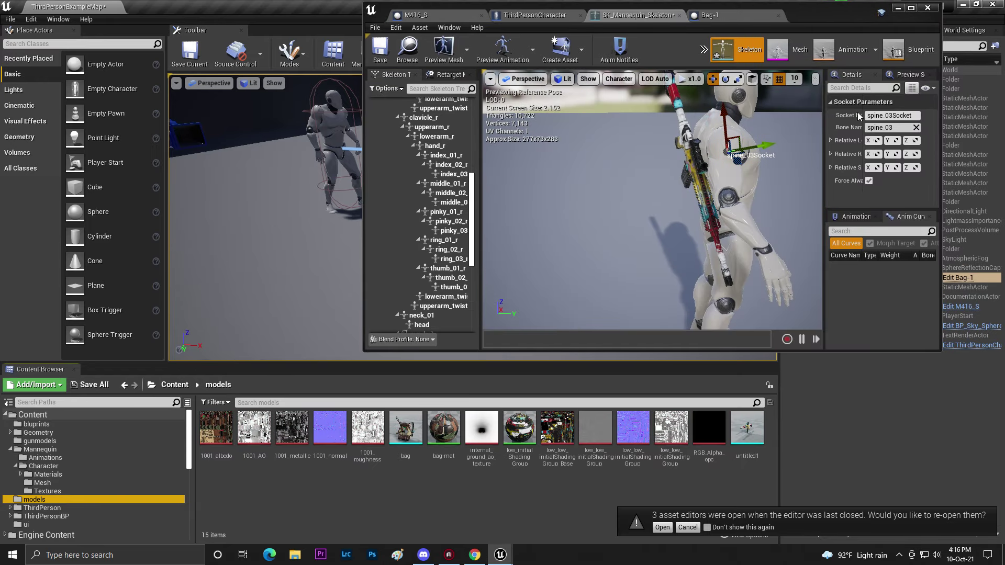
left_click(911, 8)
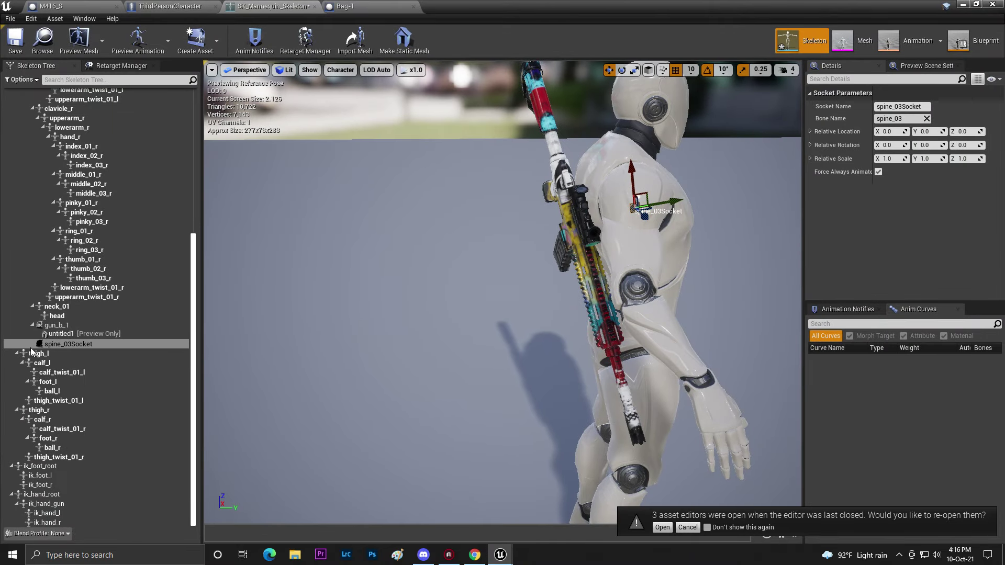
- Rename the new spine_03 socket to bag_b_1 and give it the bag mesh as its preview asset
double_click(53, 344)
key("BackSpace")
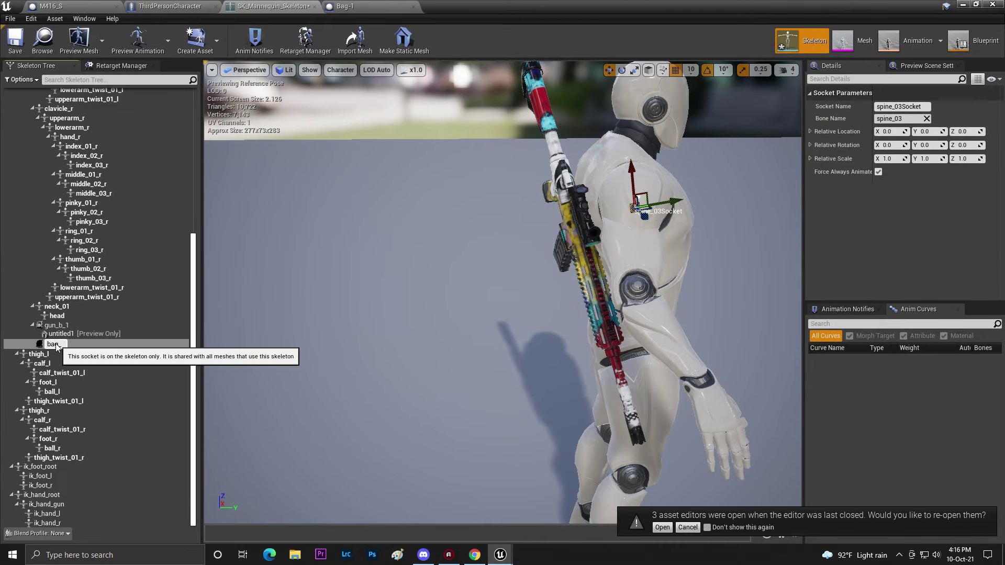
type("bag_b_1")
key("Return")
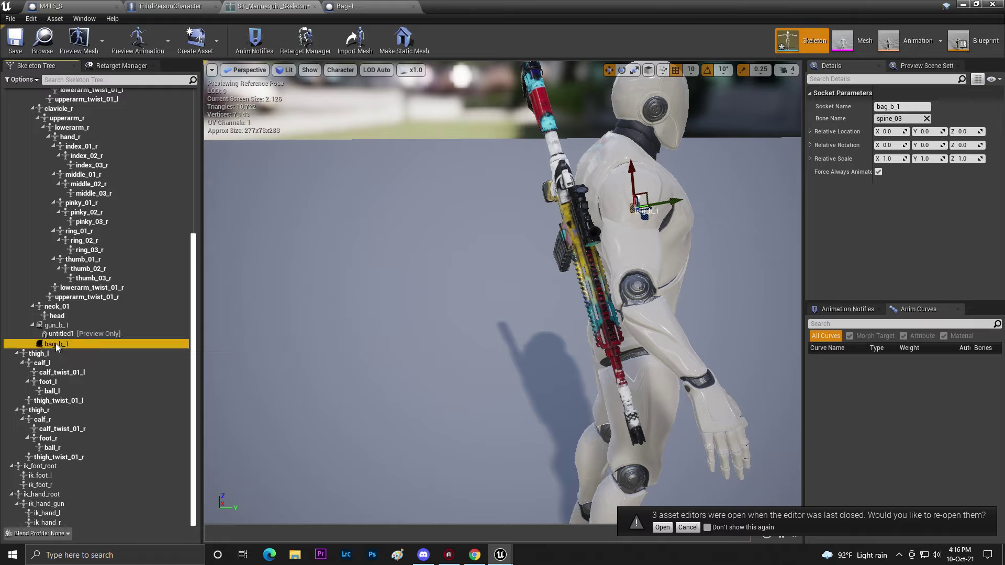
right_click(87, 346)
mouse_move(111, 467)
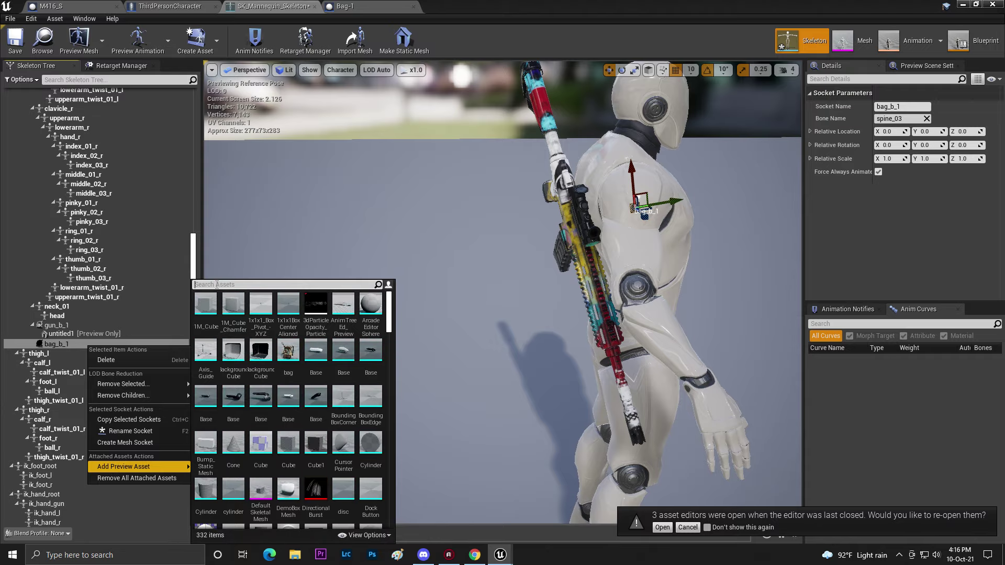
left_click(288, 351)
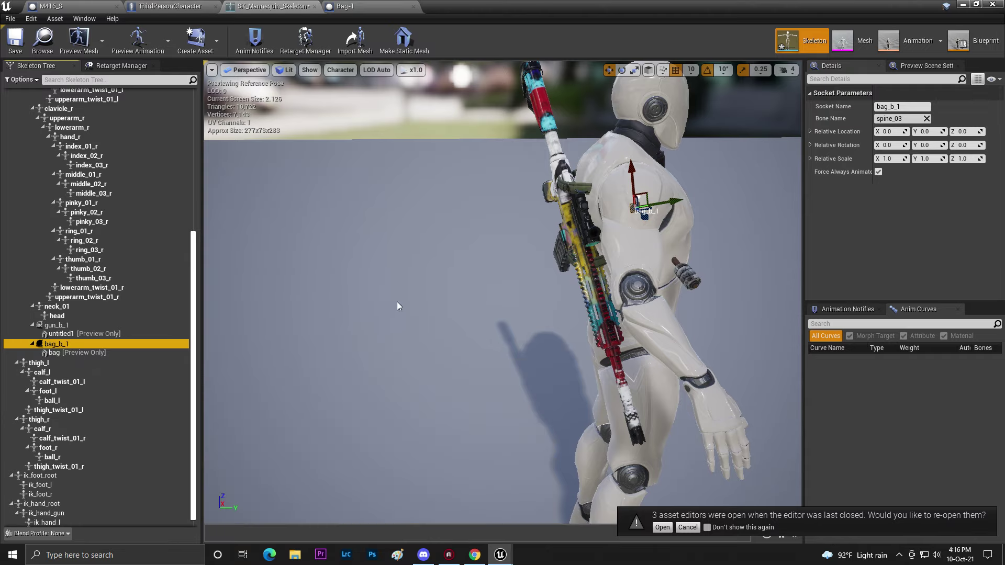
- Move the bag_b_1 socket behind the mannequin to about Y -43.5 and rotate it to about X 90°, Y 80°, Z -90°
key("f")
left_click_drag(545, 283, 523, 293)
key("e")
left_click_drag(398, 251, 366, 356)
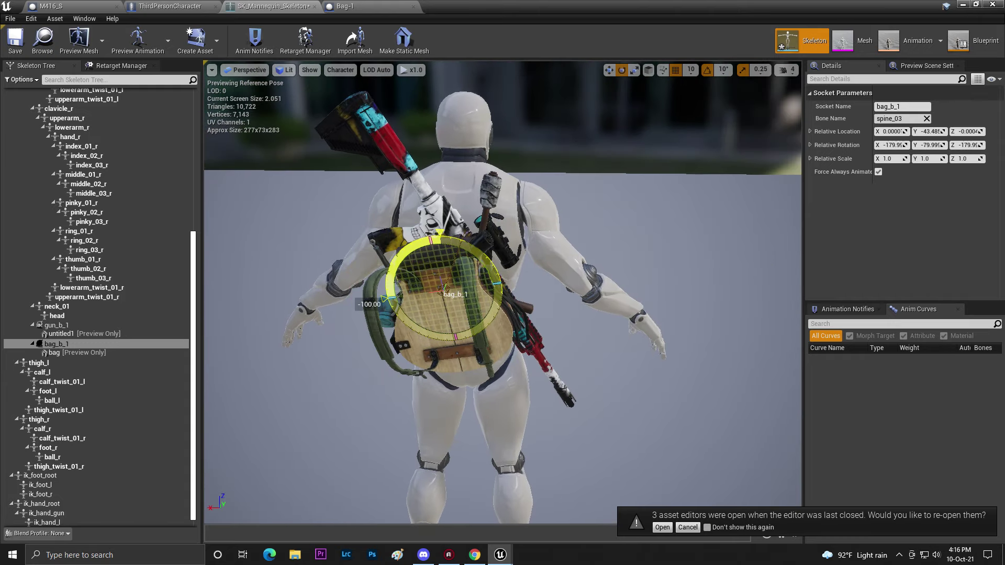
left_click_drag(500, 285, 518, 276)
scroll(518, 276, "up", 6)
scroll(502, 293, "down", 8)
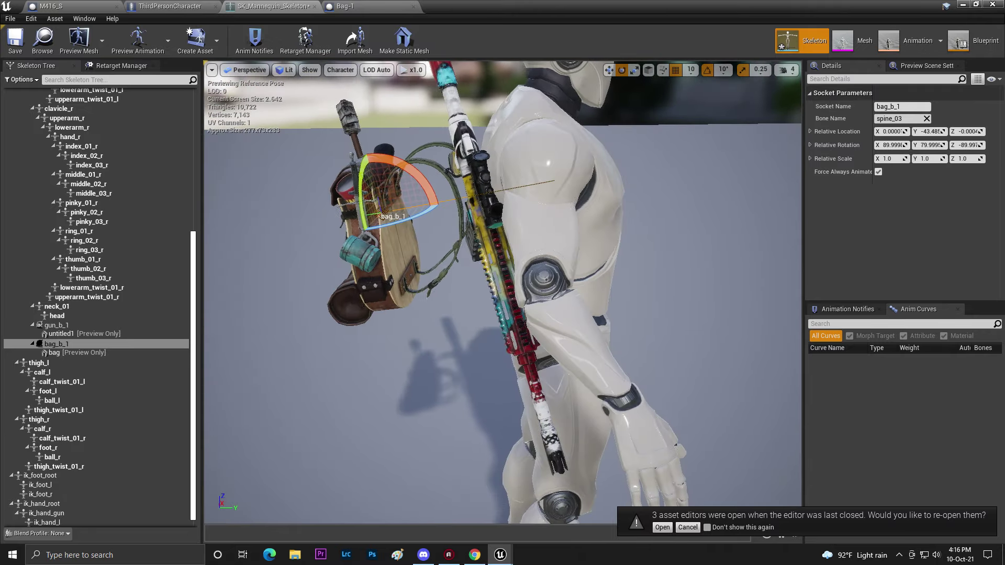
- Fit the bag_b_1 socket against the lower back at about X -28.6, Y -17.7, Z -11.4 with Y rotation about 60°, and save the skeleton
scroll(502, 293, "up", 3)
left_click_drag(424, 224, 491, 226)
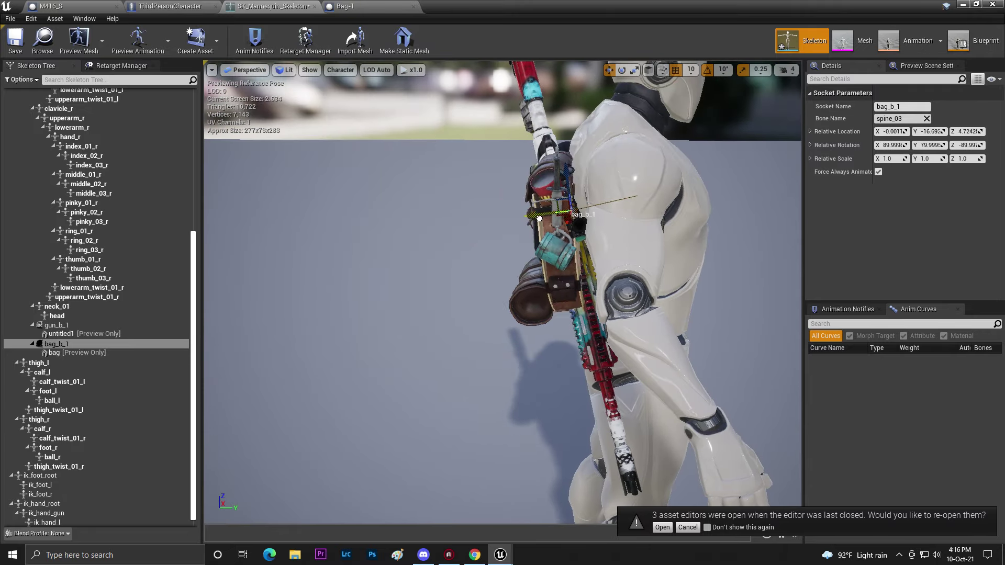
left_click_drag(556, 151, 626, 205, "alt")
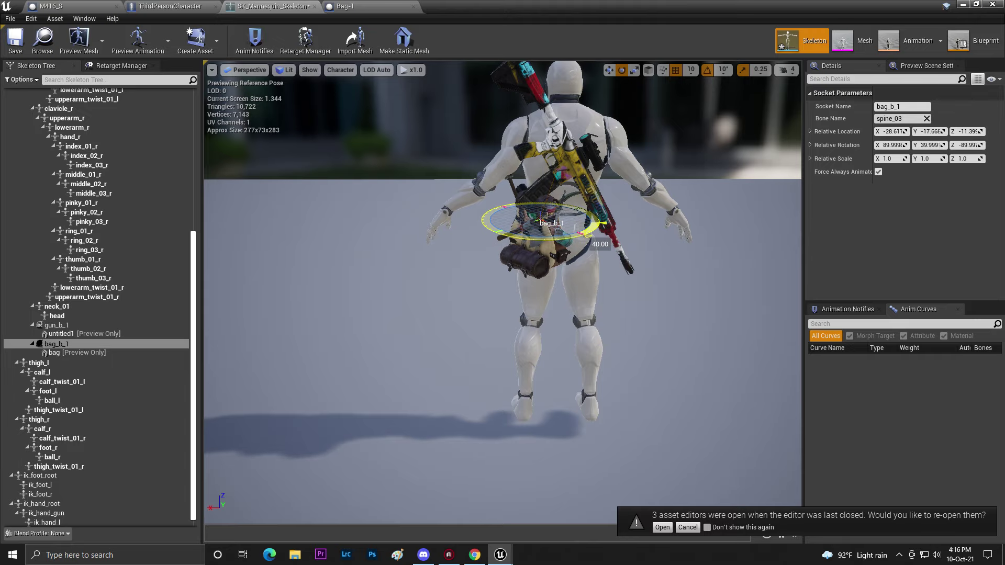
left_click(709, 294)
left_click_drag(709, 293, 671, 288, "alt")
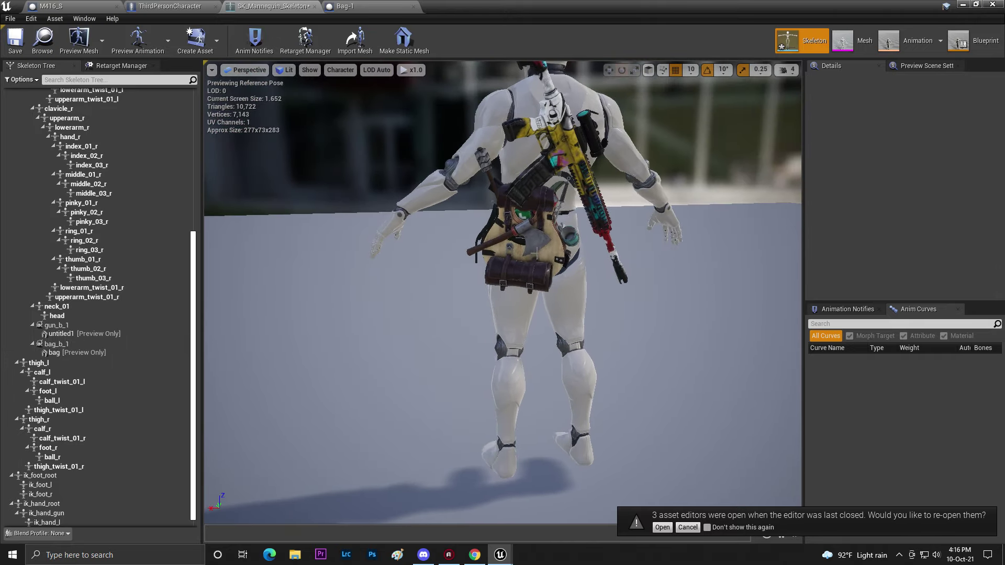
right_click_drag(536, 229, 623, 220)
key("ctrl+s")
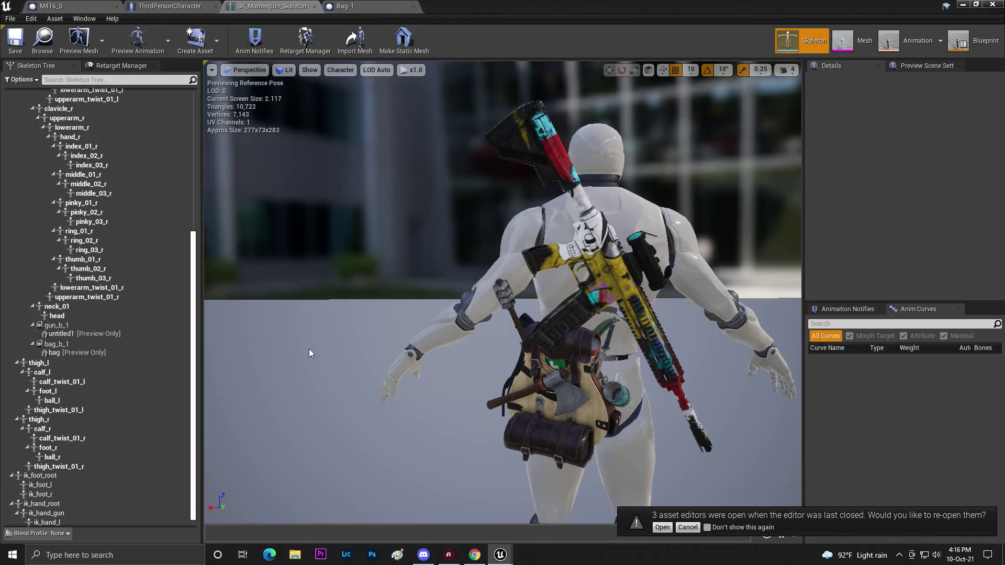
- Copy the socket name of bag_b_1 from its socket parameters
right_click_drag(520, 349, 523, 349)
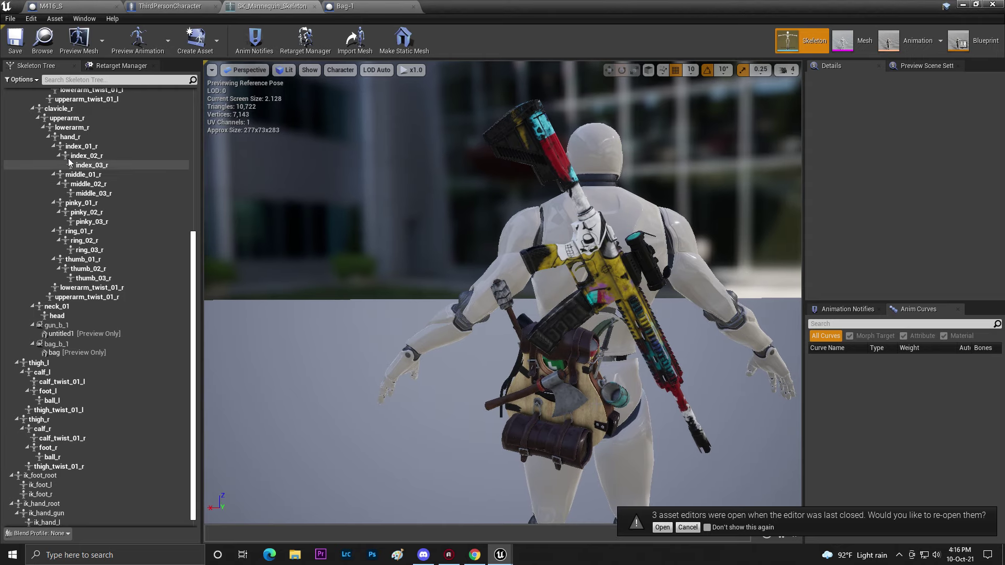
left_click(73, 344)
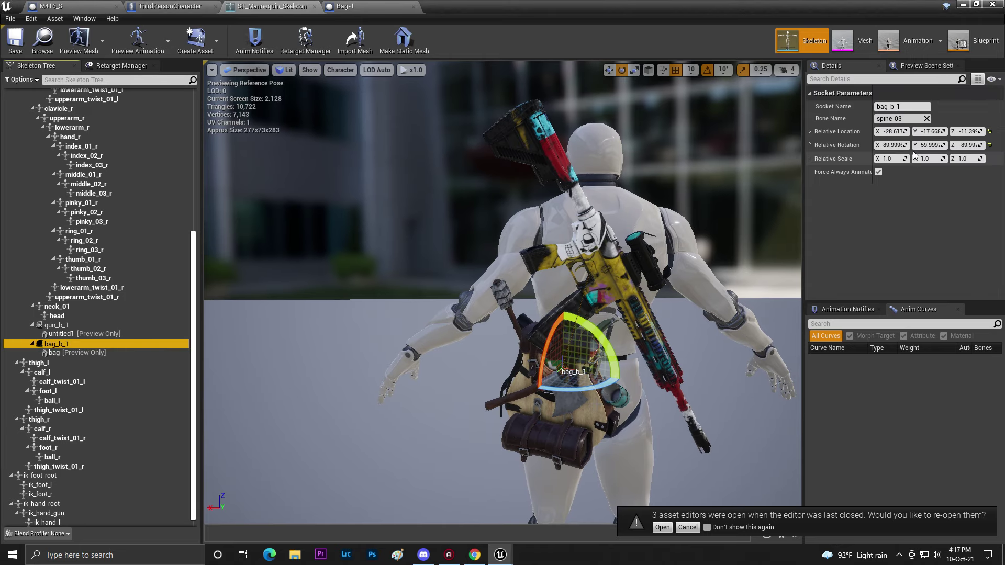
right_click(880, 106)
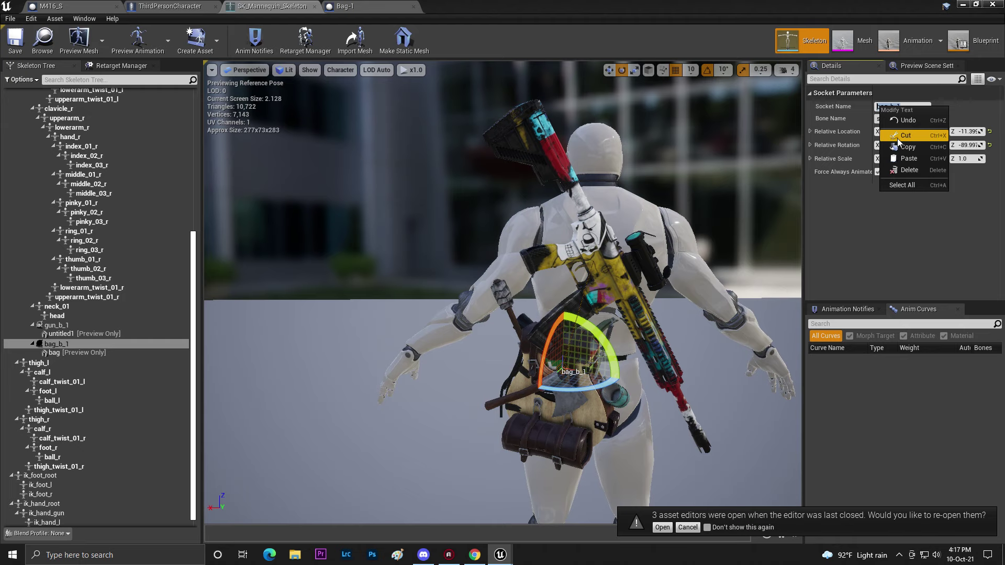
left_click(898, 147)
- In the ThirdPersonCharacter blueprint, add a new variable named Bag-ref
left_click(73, 7)
left_click(180, 7)
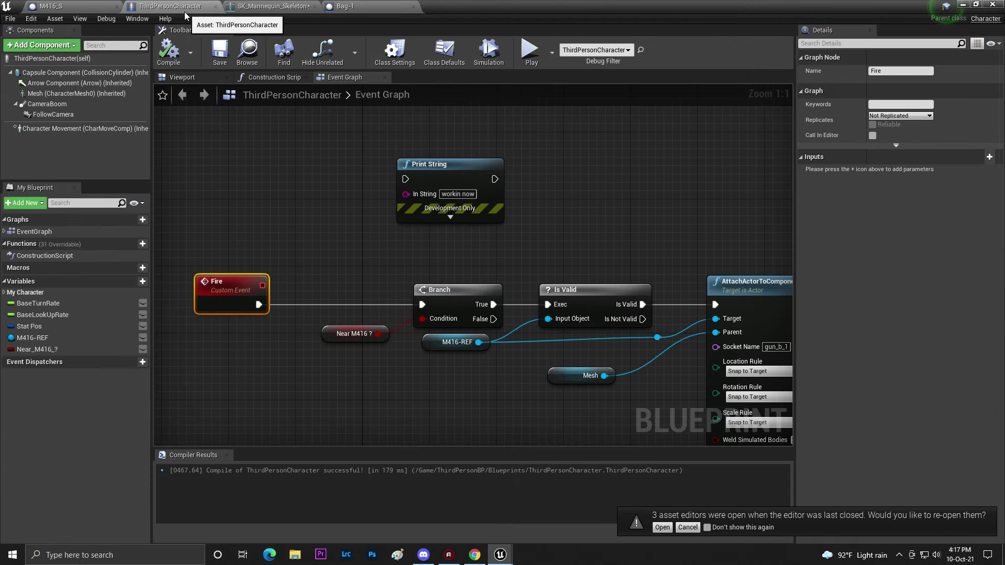
right_click_drag(442, 323, 360, 202)
scroll(360, 202, "down", 4)
right_click_drag(393, 252, 398, 283)
scroll(369, 202, "up", 3)
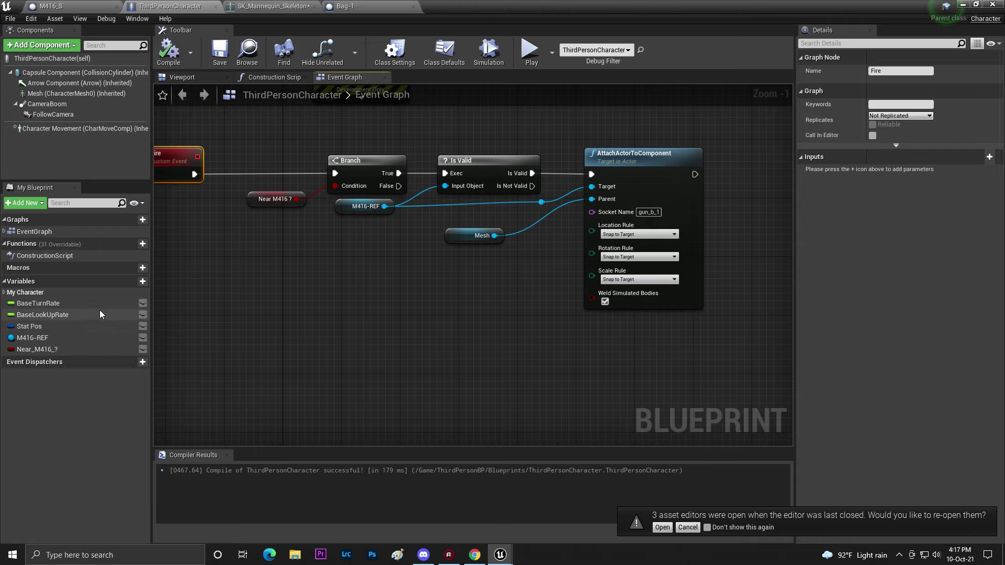
left_click(142, 281)
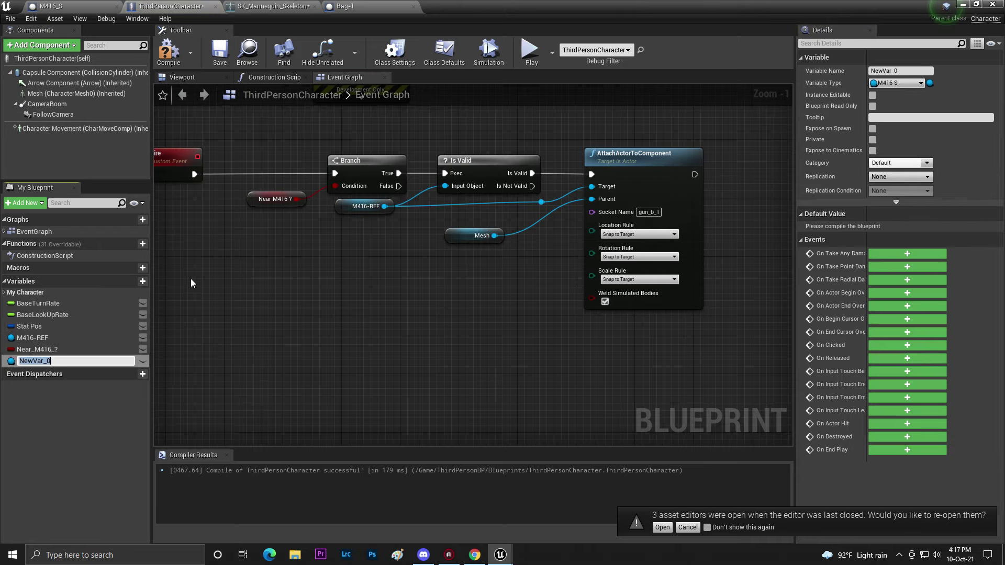
key("BackSpace")
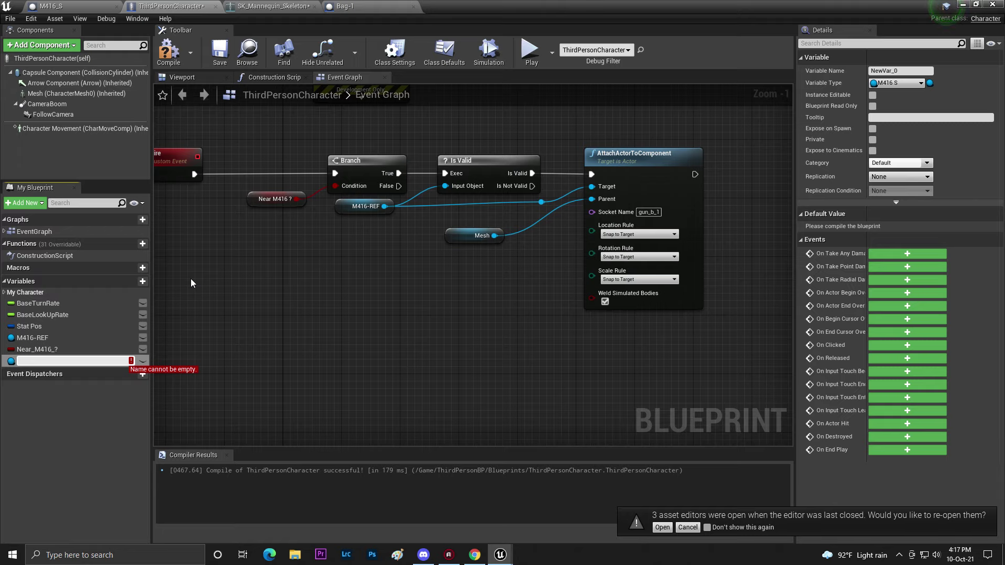
type("Bag-ref")
key("Return")
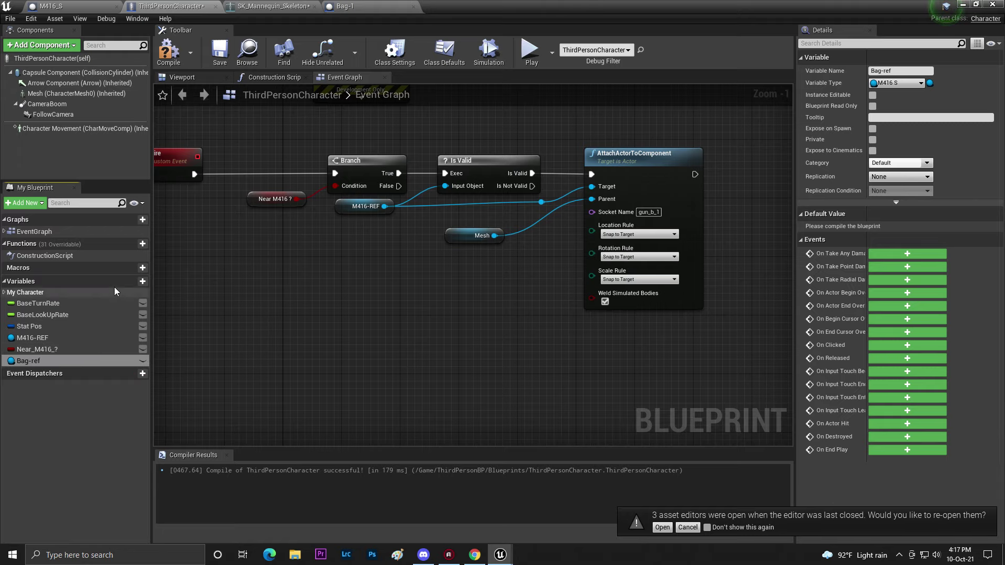
- Add a Boolean variable named "Near Bag ?" to ThirdPersonCharacter and compile the blueprint
left_click(142, 281)
key("BackSpace")
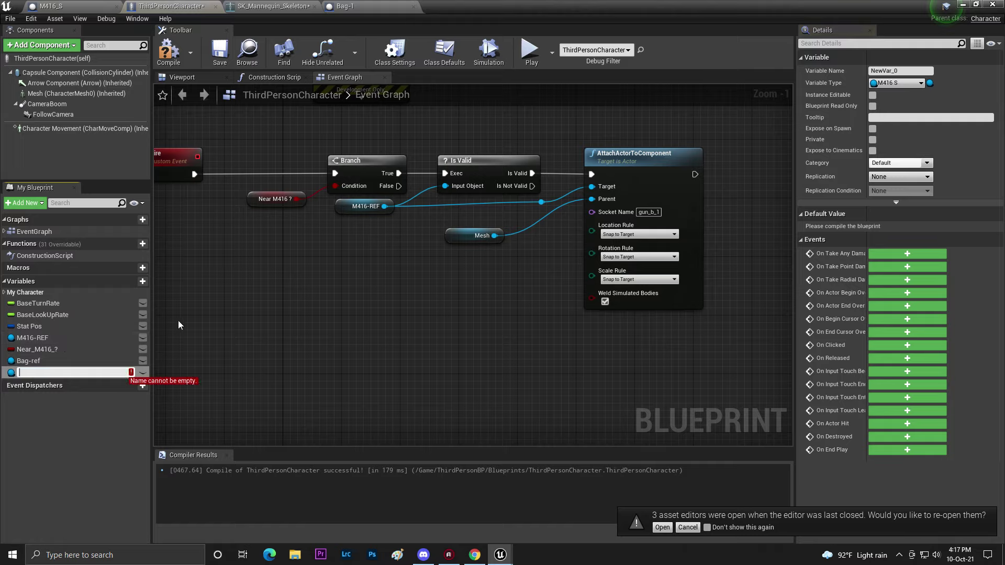
type("Naer")
key("BackSpace")
key("BackSpace")
type("ear Bag ?")
key("Return")
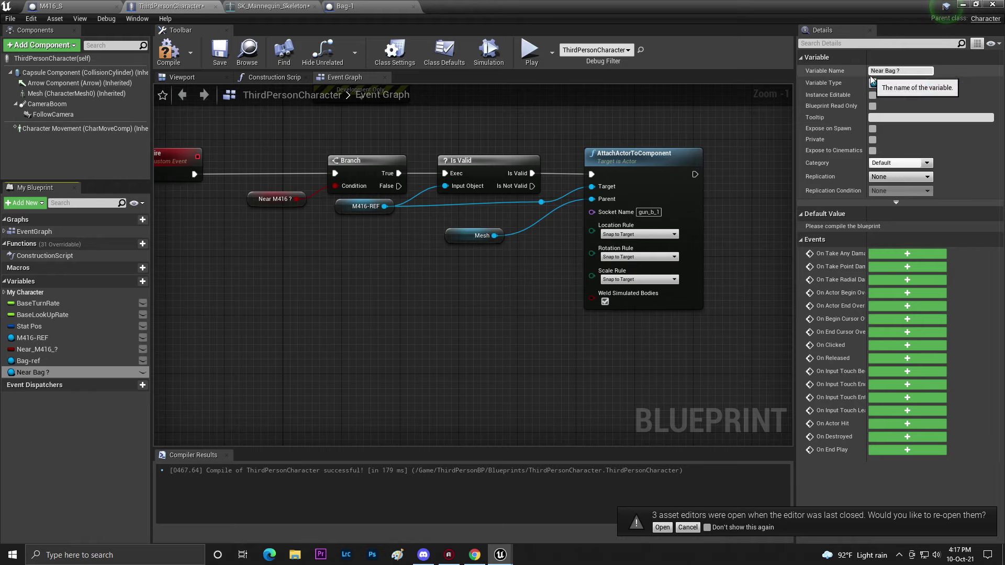
left_click(896, 83)
left_click(783, 107)
left_click(166, 64)
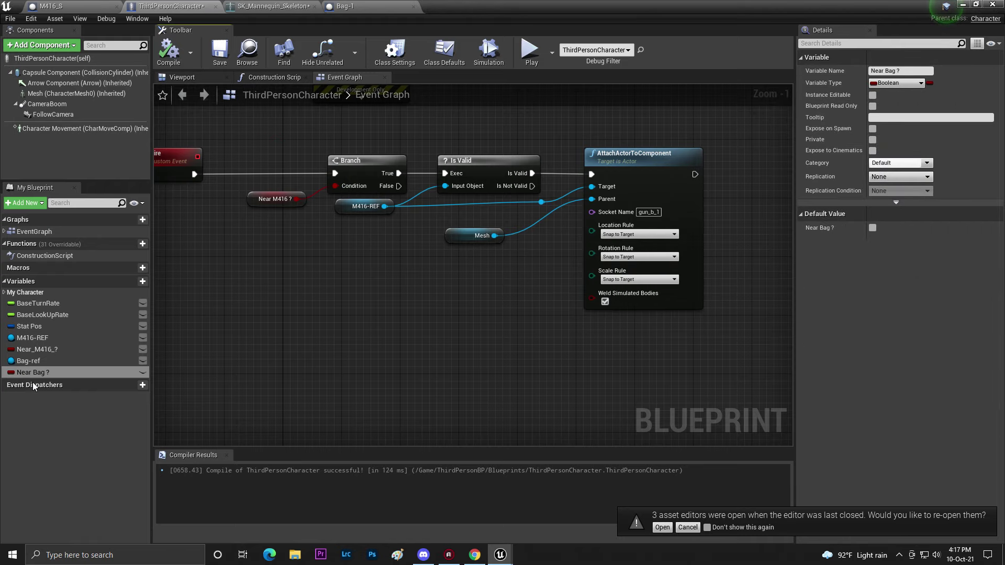
- Change the Bag-ref variable's type to a Bag-1 reference, then compile and save the ThirdPersonCharacter blueprint
left_click(43, 362)
left_click(898, 84)
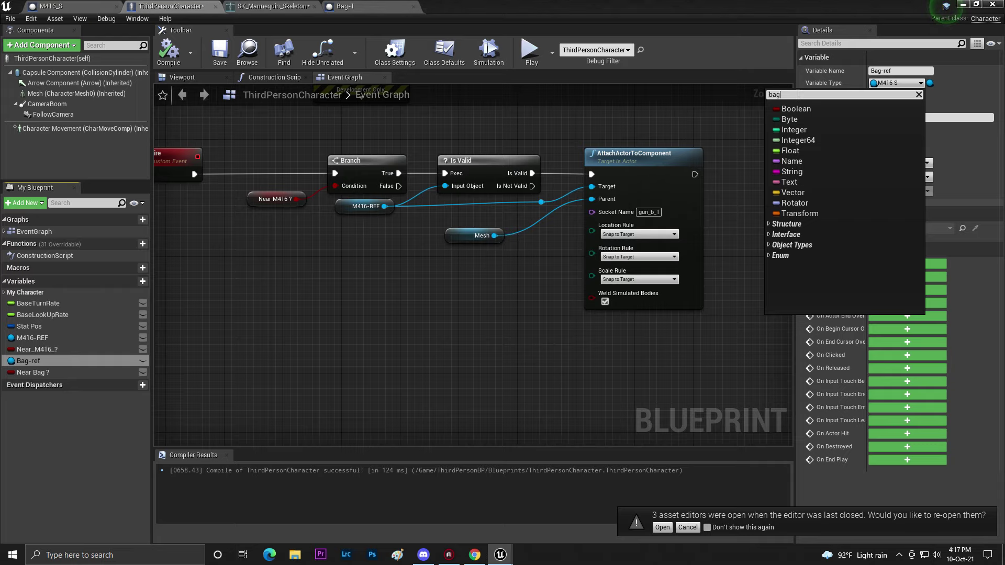
left_click(807, 123)
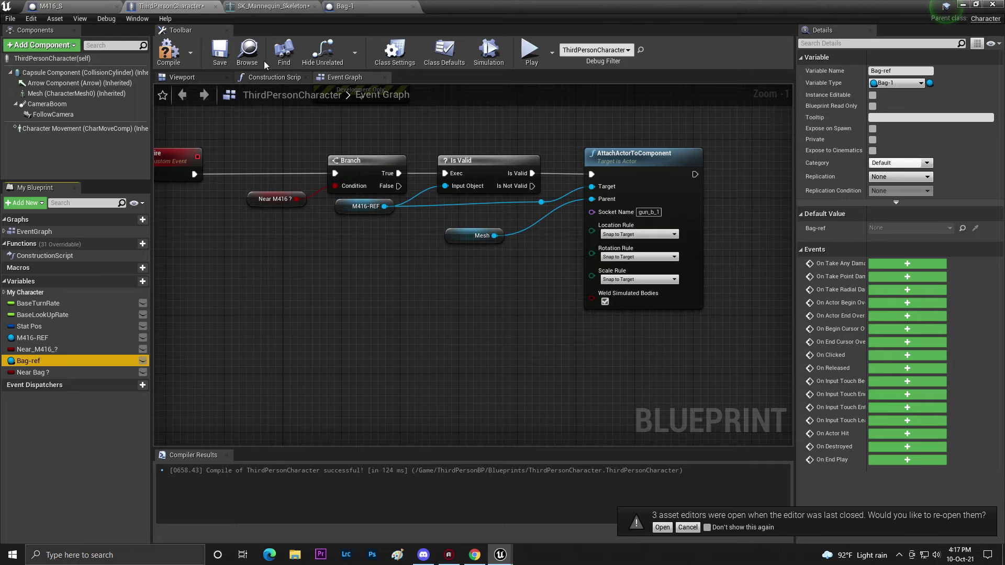
left_click(168, 55)
left_click(219, 52)
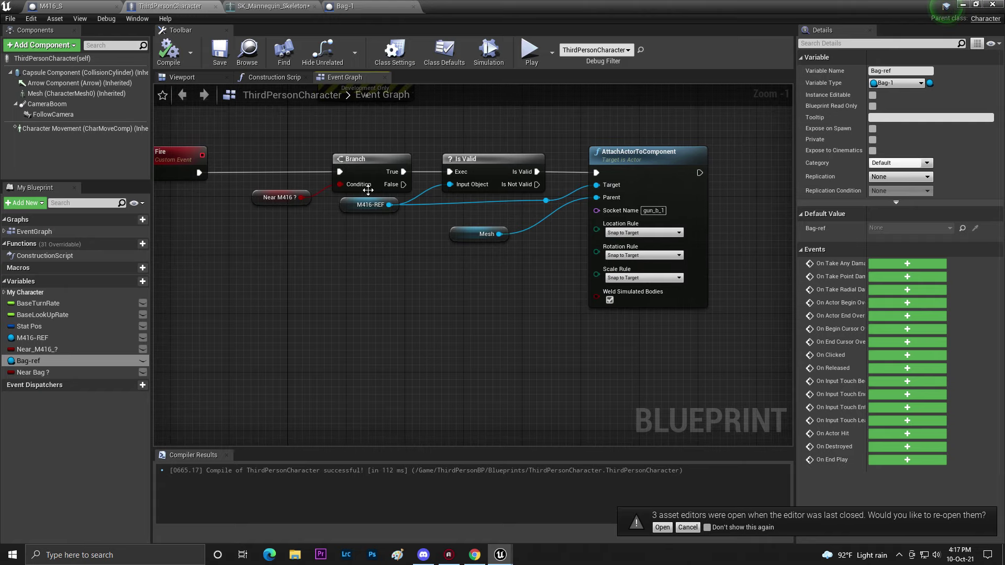
- Duplicate the Branch, Is Valid and AttachActorToComponent nodes and place the copies below the M416 chain
key("ctrl+v")
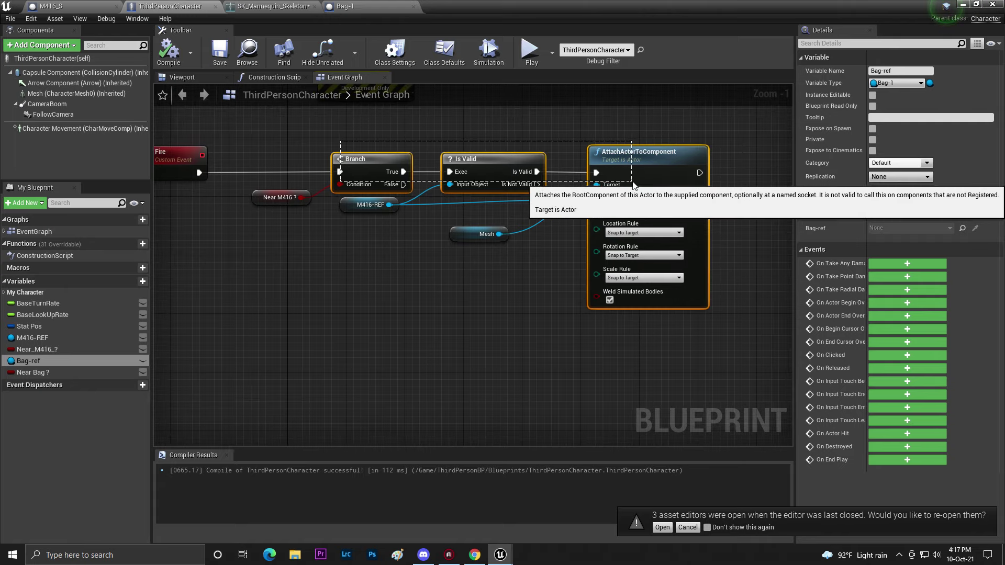
left_click_drag(764, 217, 594, 338)
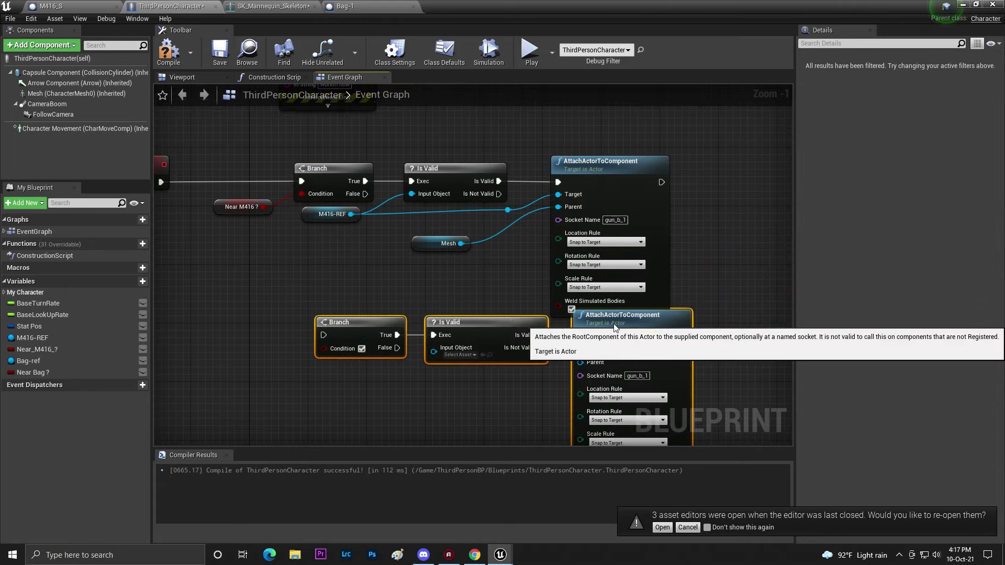
left_click(446, 284)
right_click_drag(461, 259, 488, 208)
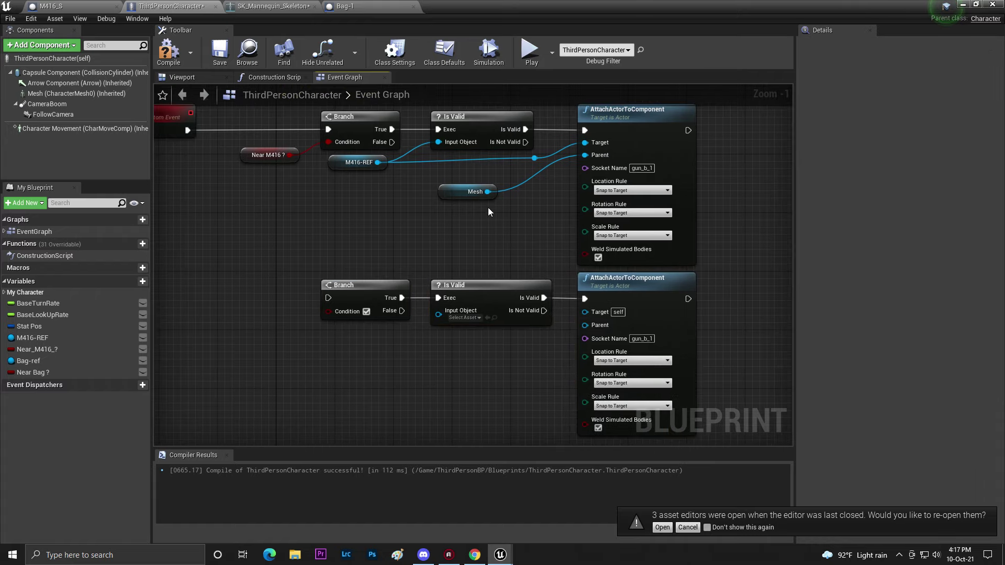
- Wire Mesh into the copied attach node's Parent and a Bag-ref getter into Is Valid and Target, with a reroute point on the Target wire
left_click_drag(488, 192, 572, 328)
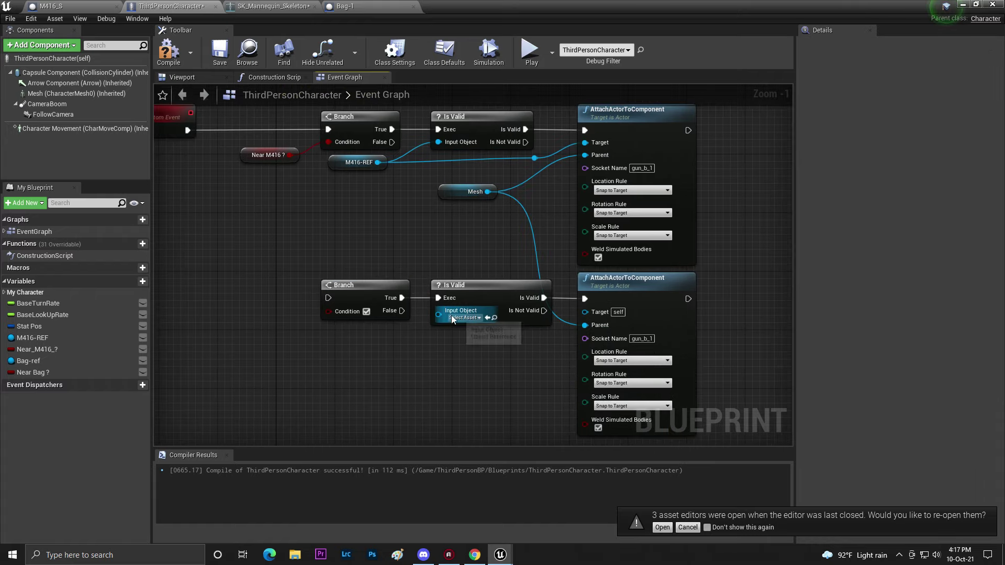
left_click_drag(29, 361, 295, 335)
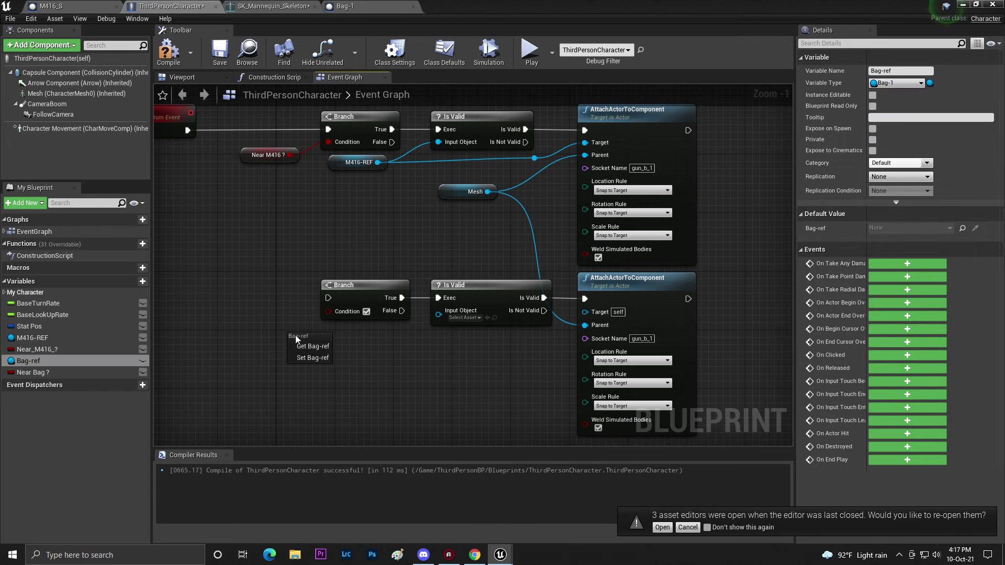
left_click(325, 345)
left_click_drag(392, 338, 612, 313)
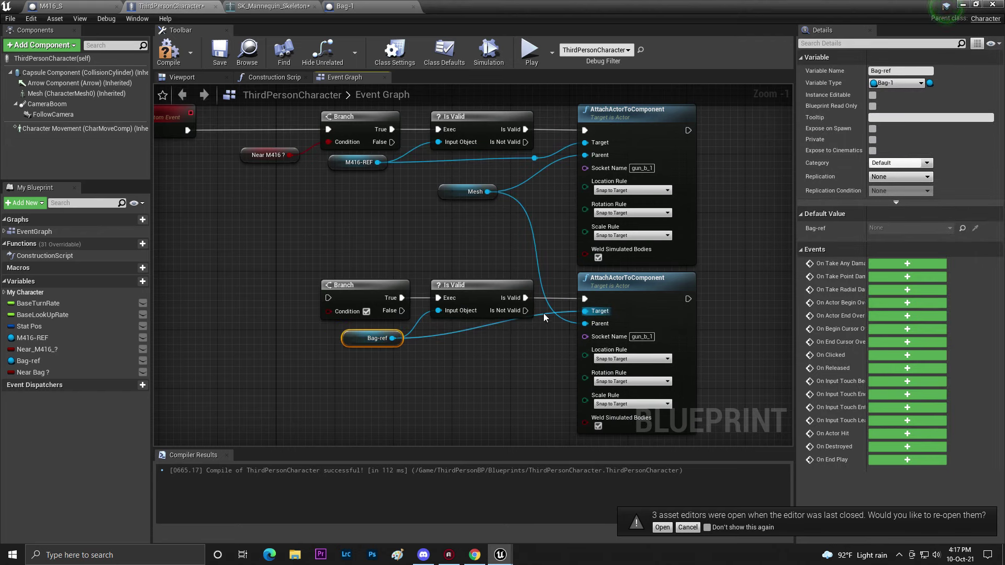
double_click(544, 313)
left_click_drag(540, 321, 538, 342)
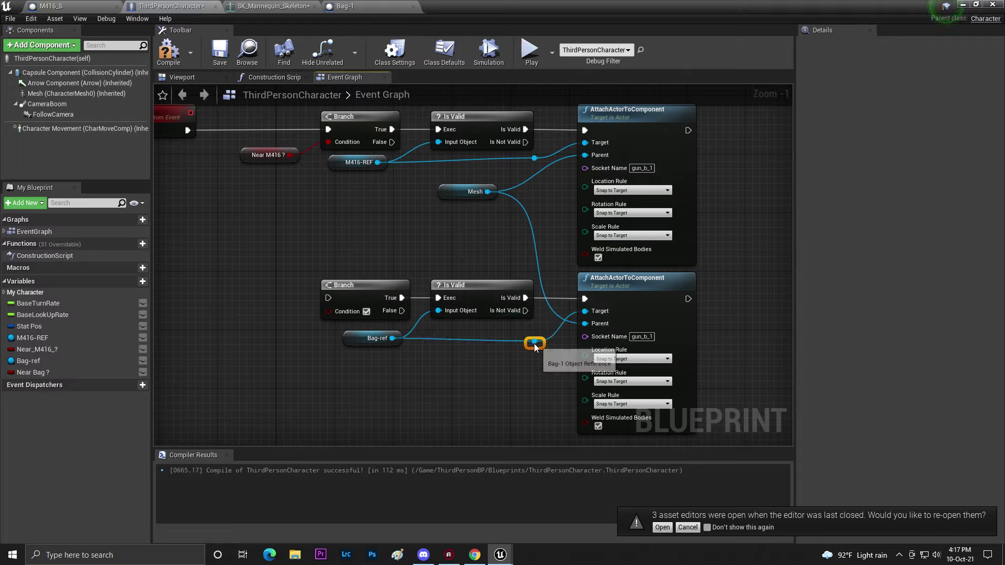
- Connect the Near Bag ? variable to the copied Branch's Condition, then compile and save the blueprint
left_click_drag(46, 372, 338, 311)
right_click_drag(263, 323, 329, 357)
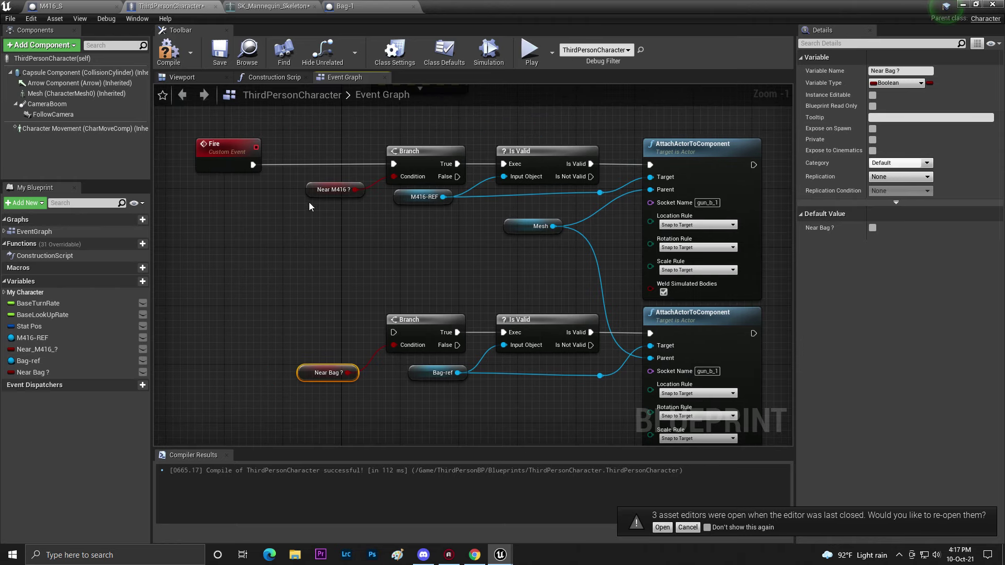
left_click(168, 51)
left_click(220, 51)
- Insert a Sequence node after the Fire event, linking Then 0 to the M416 Branch and Then 1 to the bag Branch, and compile
right_click_drag(285, 213, 376, 212)
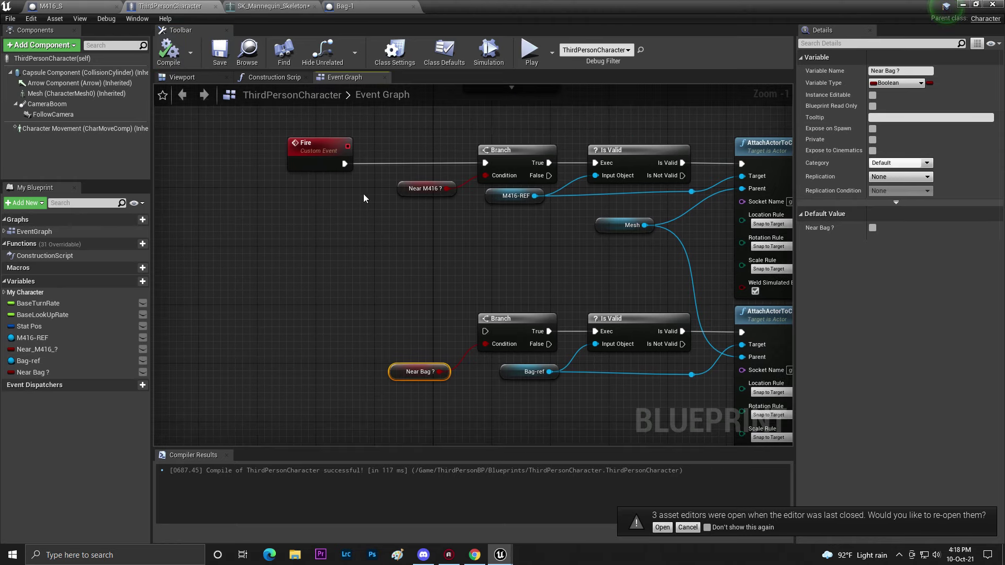
left_click_drag(316, 166, 485, 332)
type("seq")
left_click(330, 283)
right_click_drag(578, 275, 427, 263)
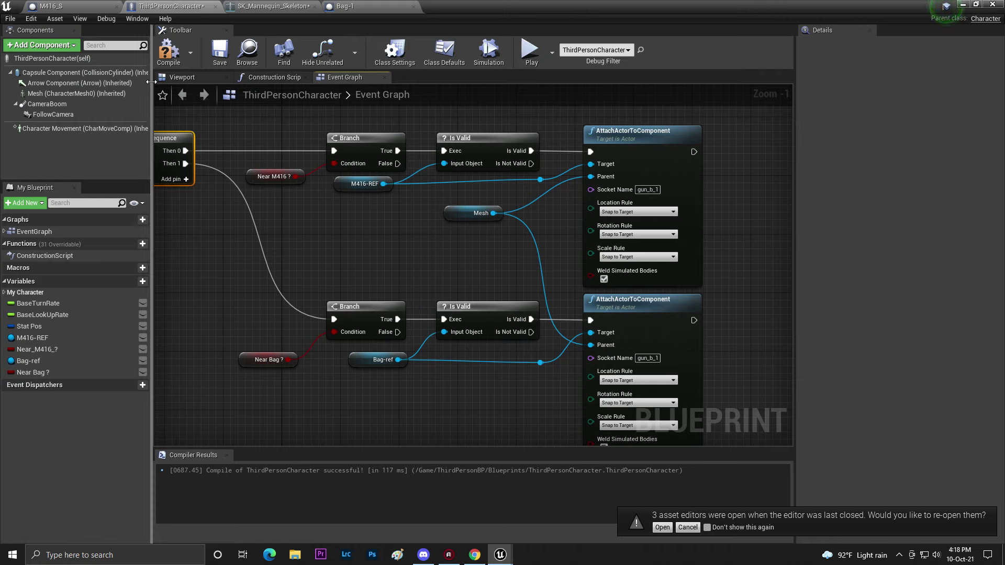
left_click(212, 55)
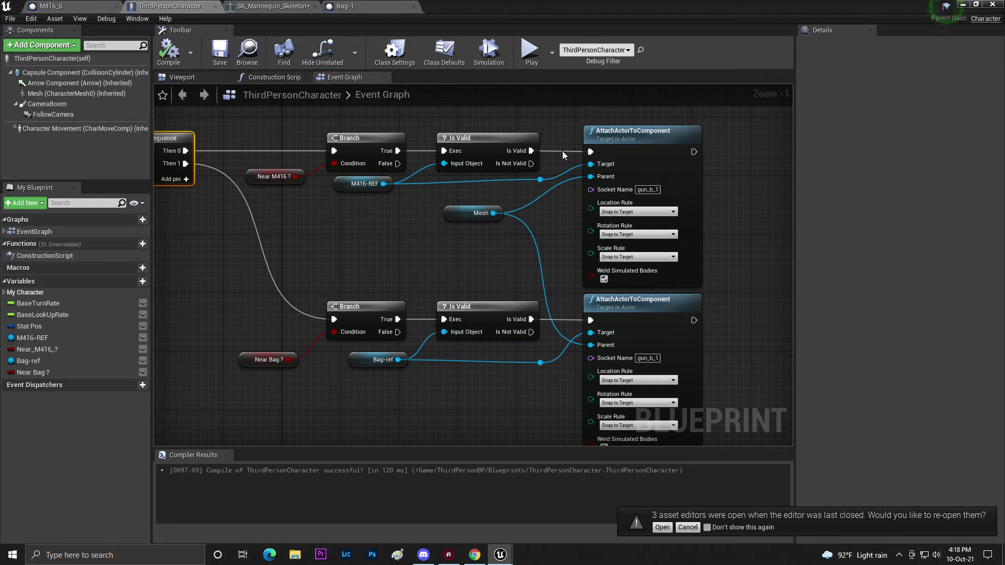
left_click(168, 54)
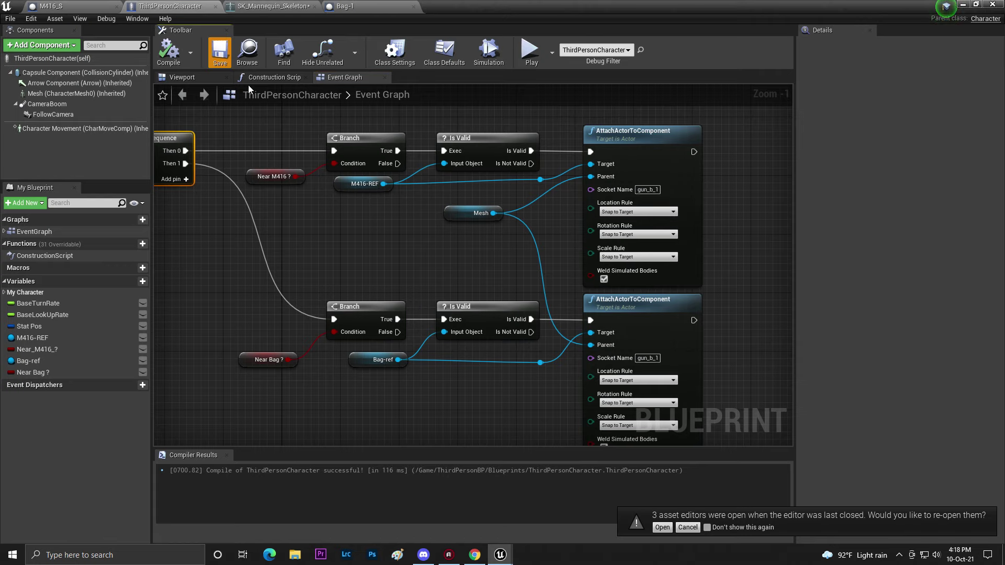
- Try to paste the bag socket name into the Socket Name of the bag chain's AttachActorToComponent node
left_click(654, 357)
key("BackSpace")
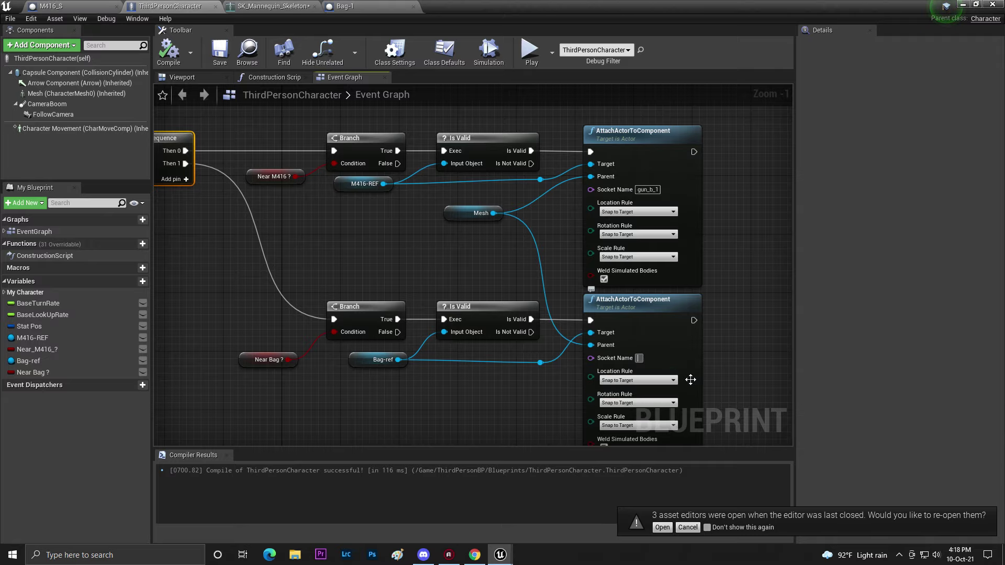
key("ctrl+v")
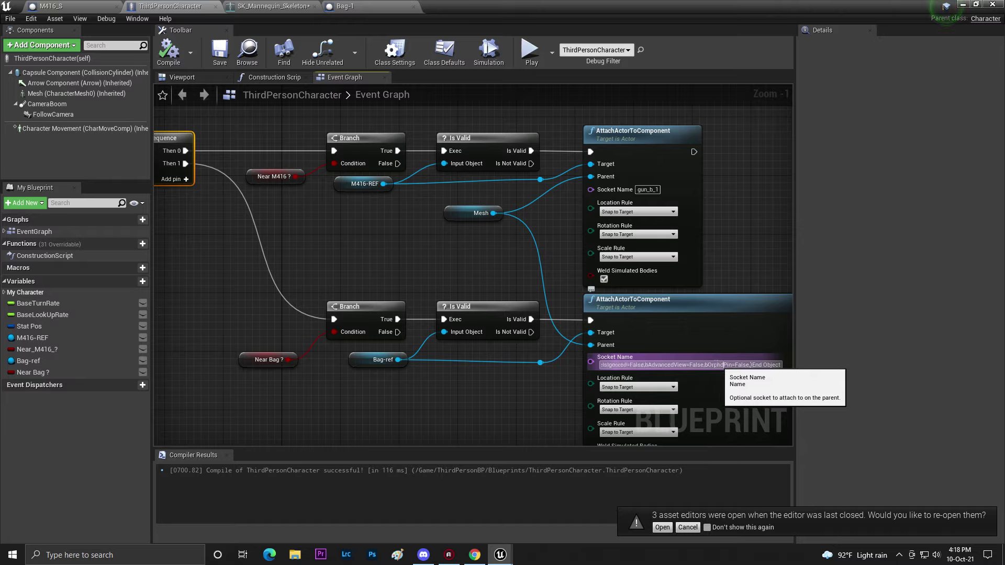
key("BackSpace")
key("BackSpace")
key("BackSpace")
key("BackSpace")
key("BackSpace")
key("BackSpace")
key("BackSpace")
key("BackSpace")
key("BackSpace")
key("BackSpace")
key("BackSpace")
key("BackSpace")
key("BackSpace")
key("BackSpace")
key("BackSpace")
key("BackSpace")
key("BackSpace")
key("BackSpace")
key("BackSpace")
key("BackSpace")
left_click_drag(779, 365, 366, 329)
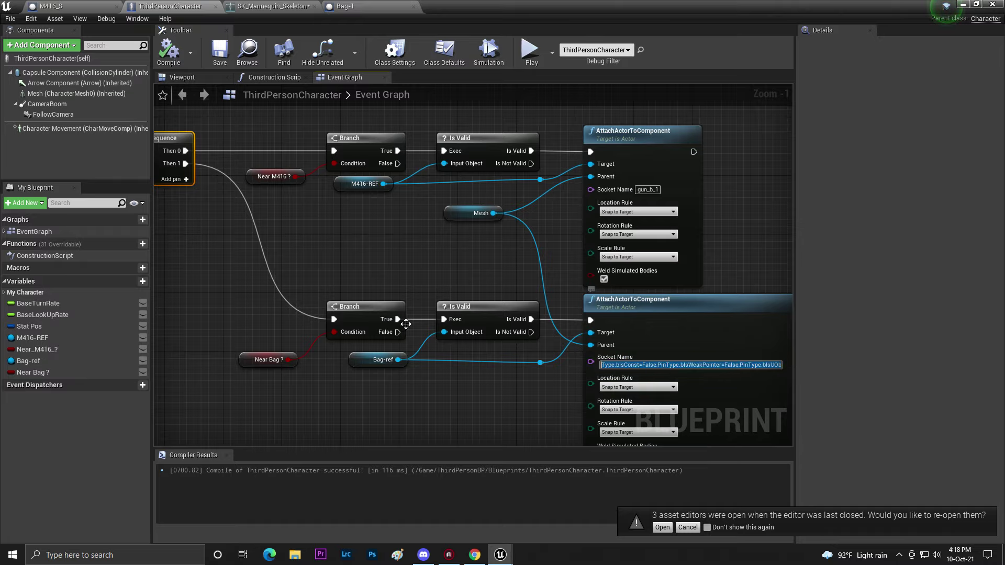
left_click_drag(710, 310, 702, 316)
key("ctrl+v")
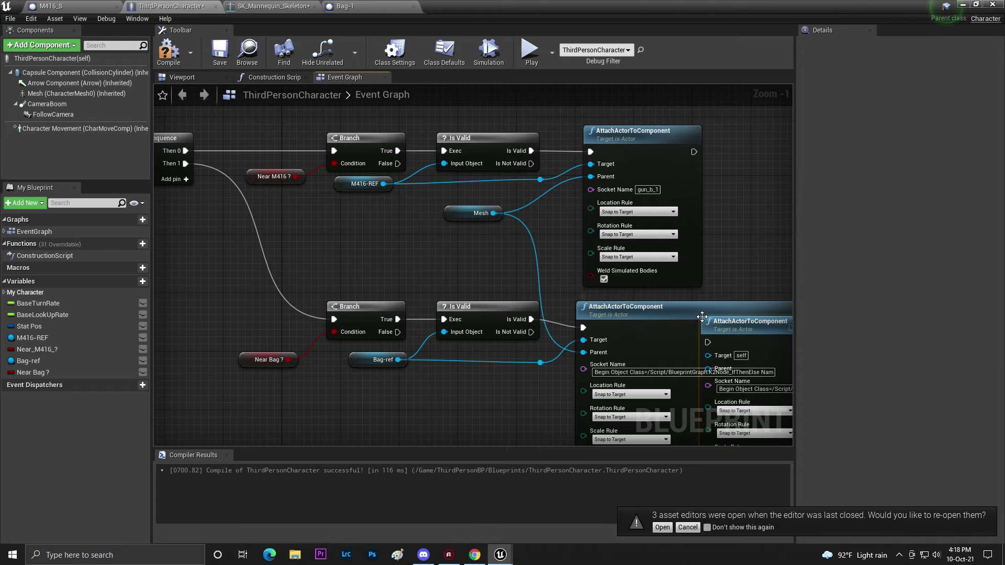
- Replace the bag chain's AttachActorToComponent node with a fresh copy of the M416 one, executed from Is Valid
right_click_drag(682, 332, 583, 276)
left_click_drag(658, 227, 703, 297)
key("Delete")
left_click(586, 137)
key("ctrl+v")
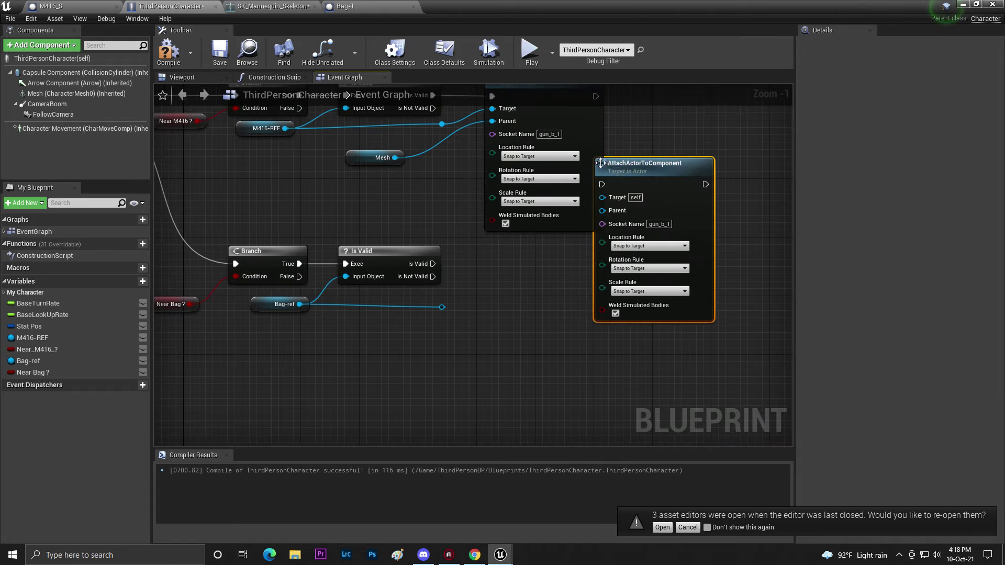
left_click_drag(645, 172, 495, 259)
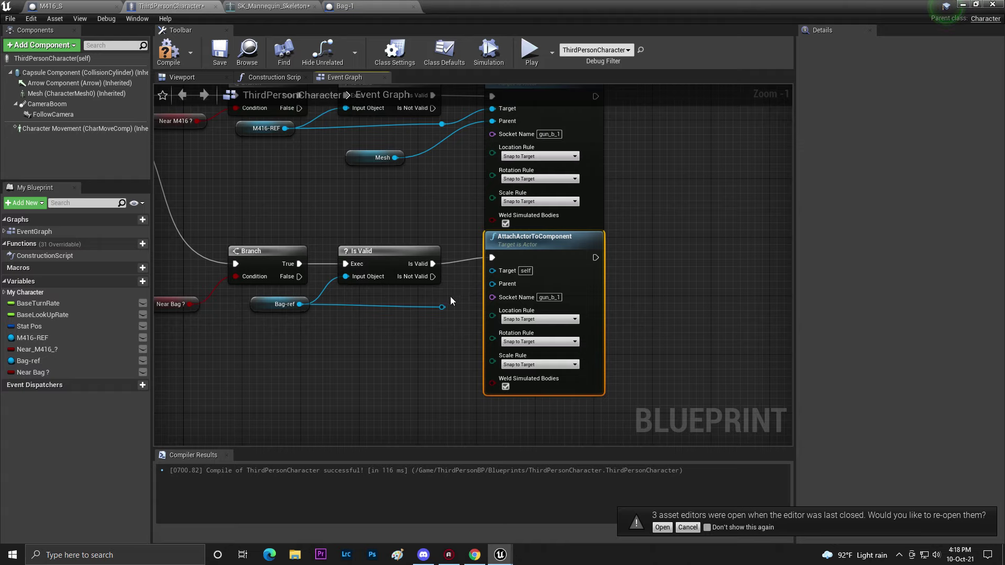
- Connect Bag-ref to the new attach node's Target and Mesh to its Parent
left_click_drag(442, 307, 445, 305)
left_click_drag(505, 272, 506, 272)
left_click_drag(493, 283, 469, 277)
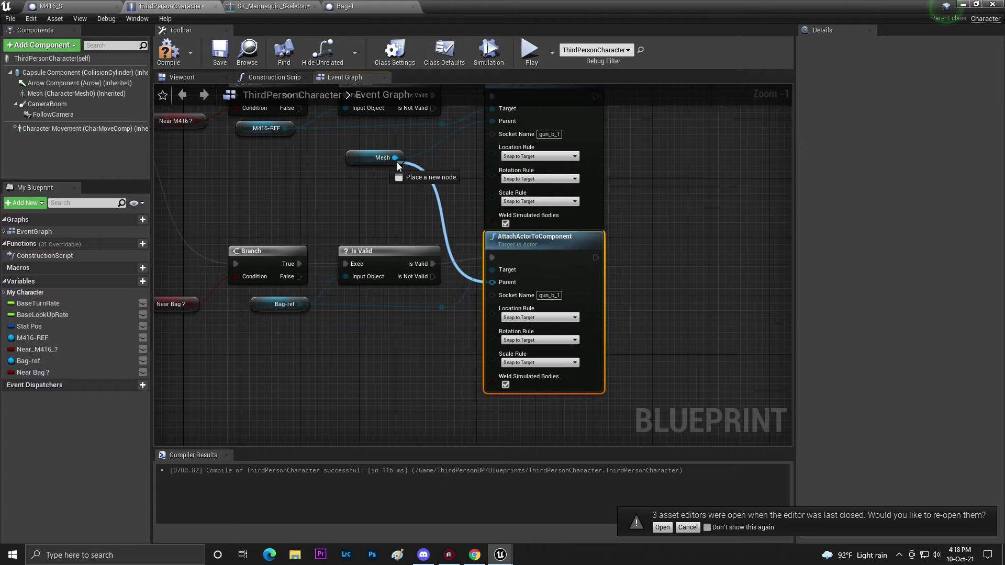
left_click_drag(397, 166, 396, 158)
- Copy the socket name bag_b_1 from the mannequin skeleton into the bag attach node's Socket Name
left_click(269, 6)
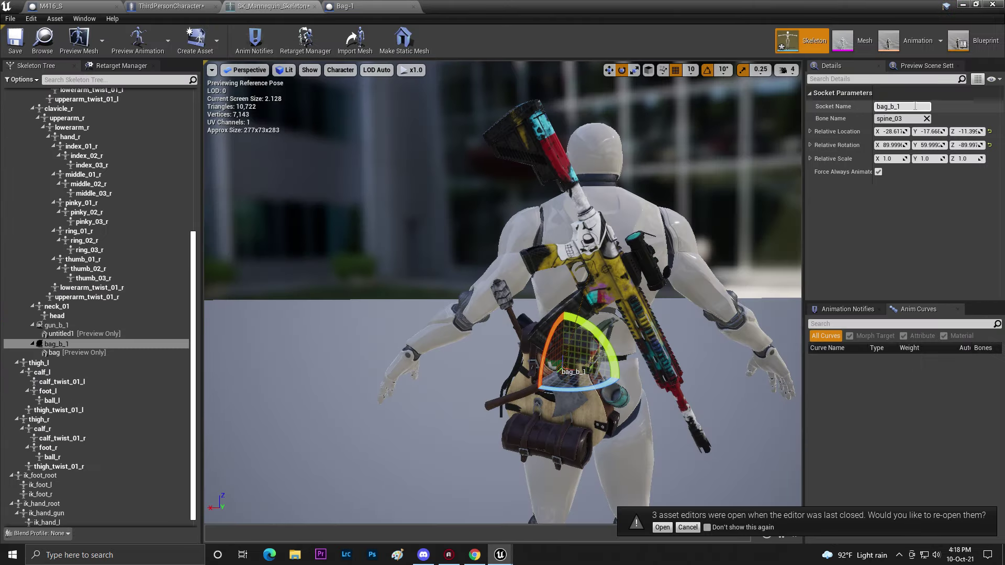
right_click(888, 107)
left_click(911, 108)
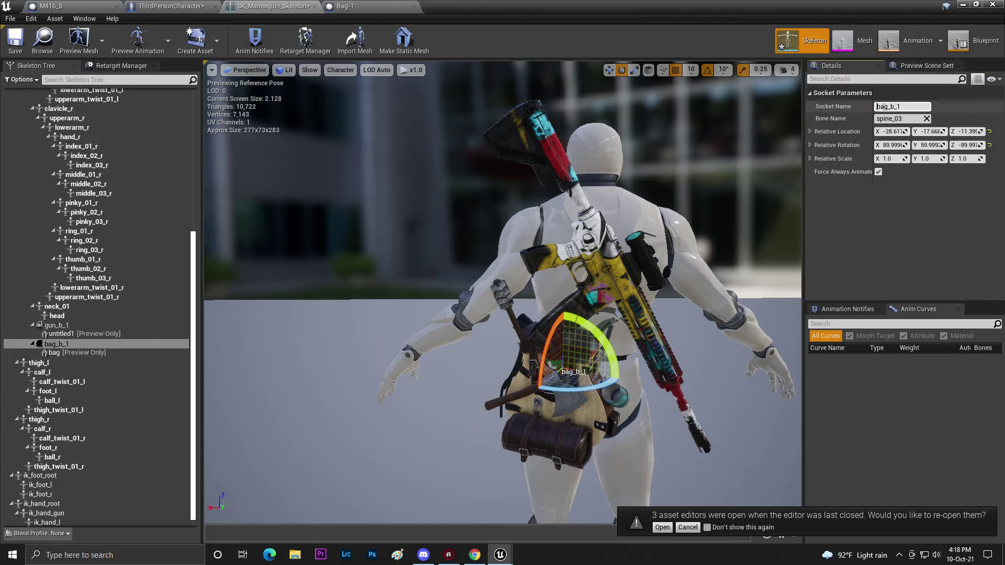
right_click(894, 107)
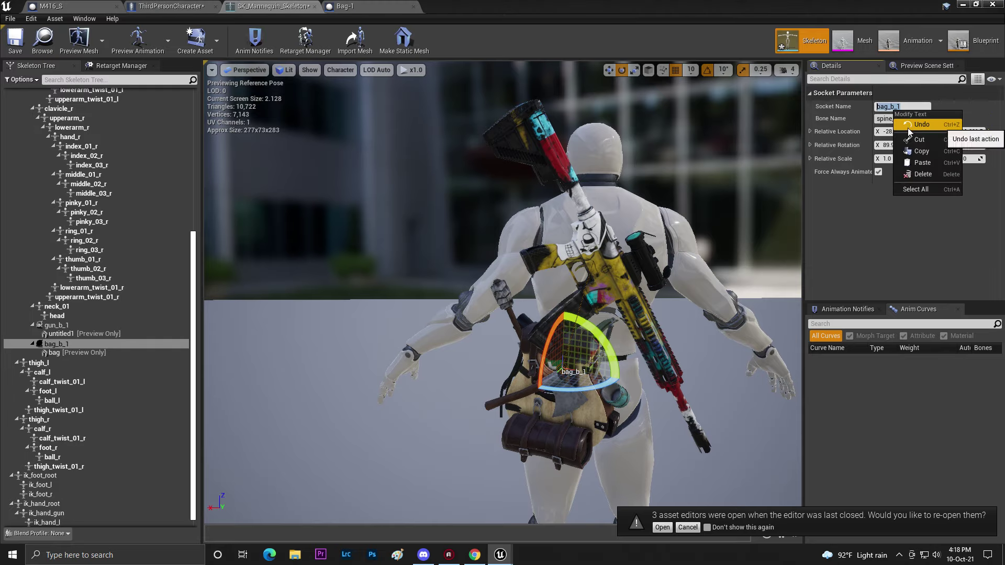
left_click(921, 152)
left_click(345, 7)
left_click(170, 7)
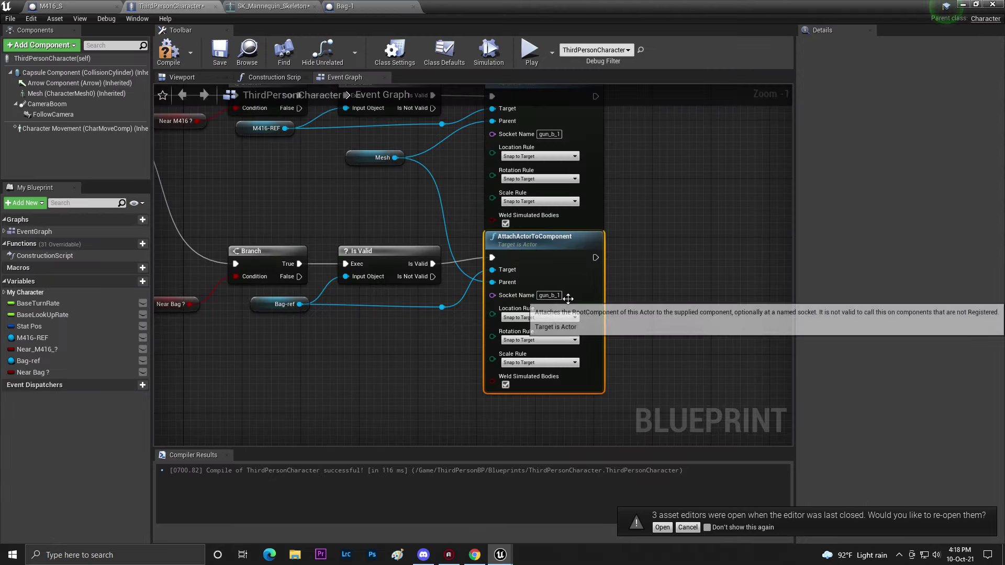
key("ctrl+v")
key("Return")
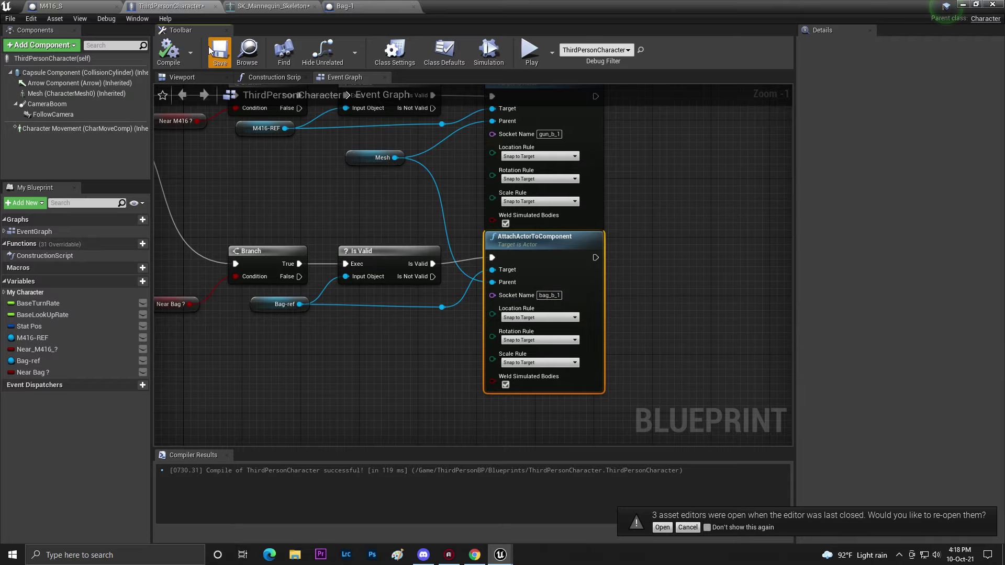
- Play-test the level by walking the character to the M416 and the bag and triggering the pickup
left_click(963, 4)
left_click(652, 51)
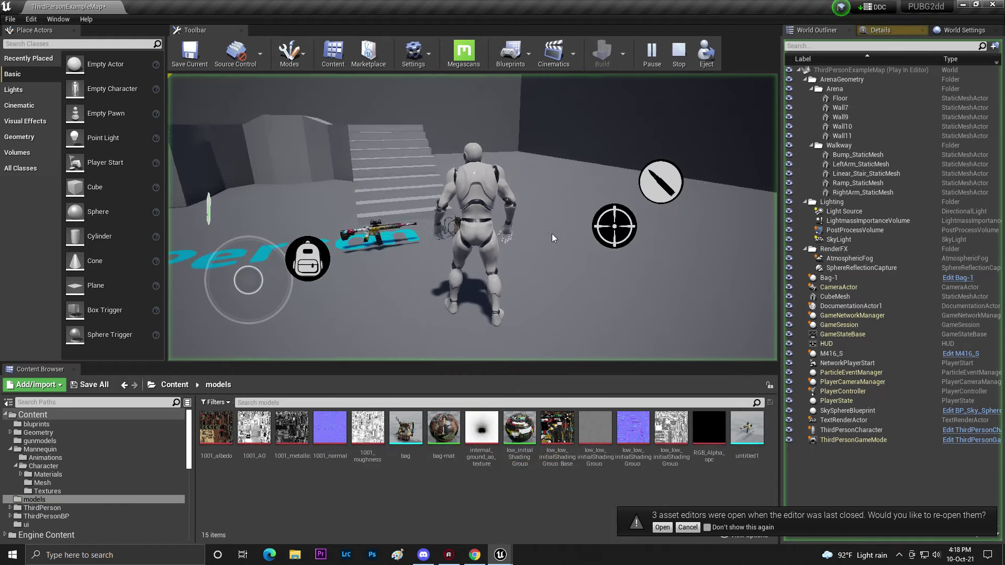
key("w")
left_click_drag(554, 238, 576, 251)
left_click(667, 190)
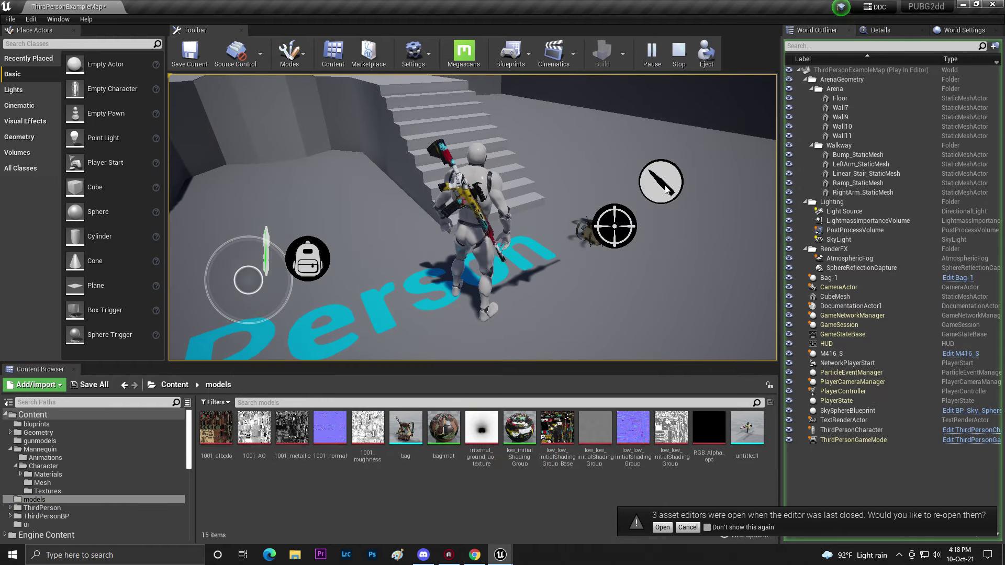
key("d")
left_click_drag(582, 201, 515, 202)
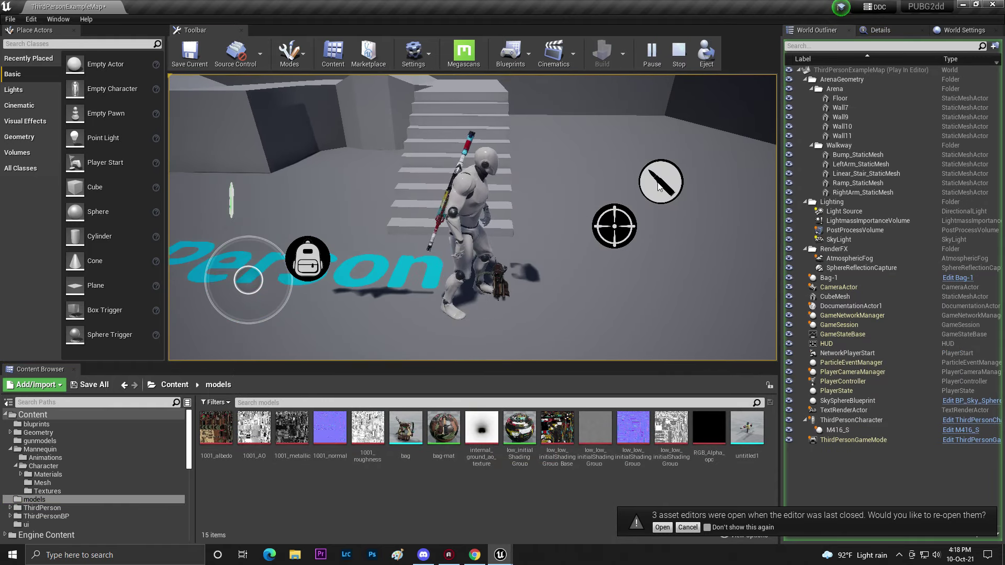
key("d")
key("s")
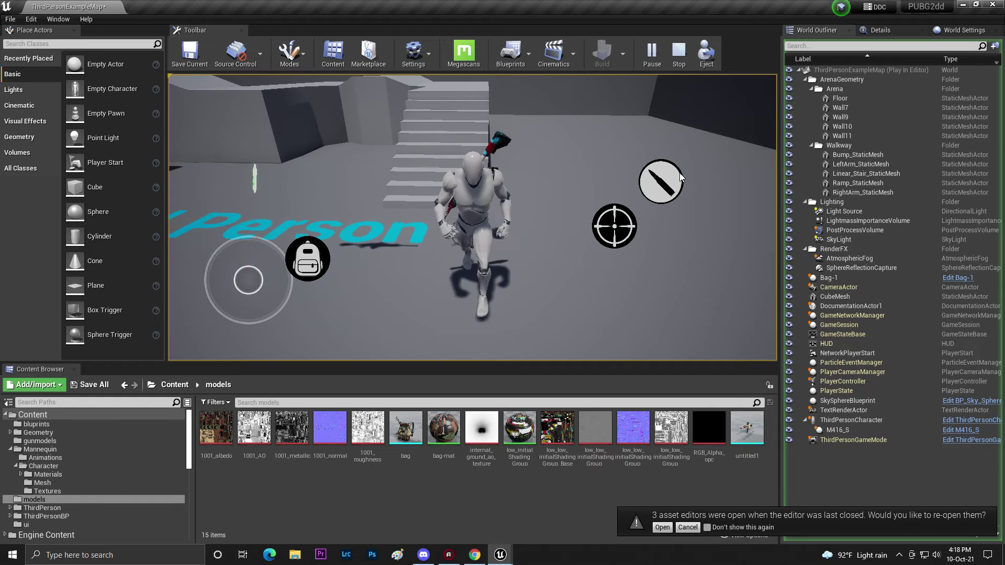
key("d")
key("F8")
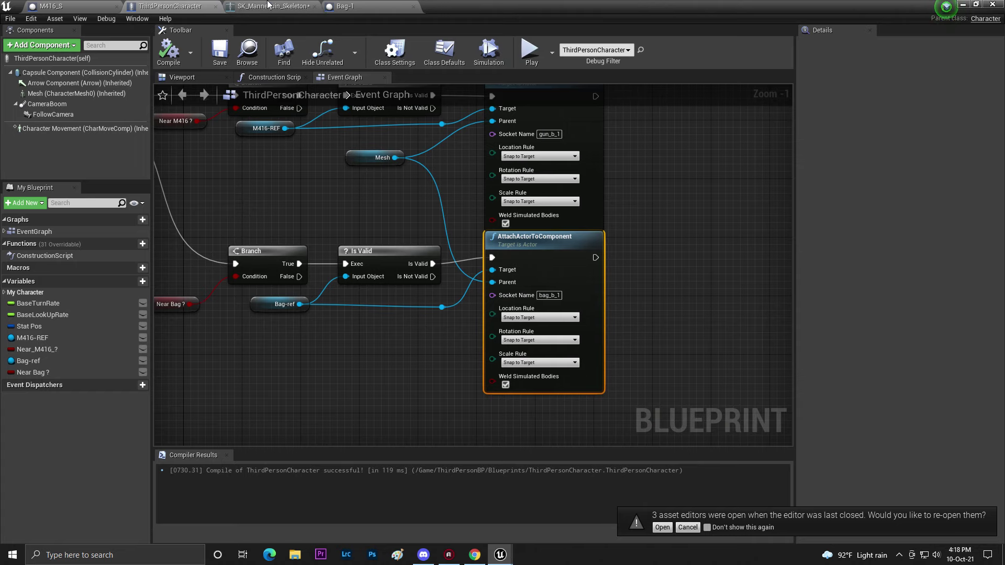
- In Bag-1's event graph, add a Set Near Bag ? node from the Begin Overlap cast's As Third Person Character output
left_click(333, 5)
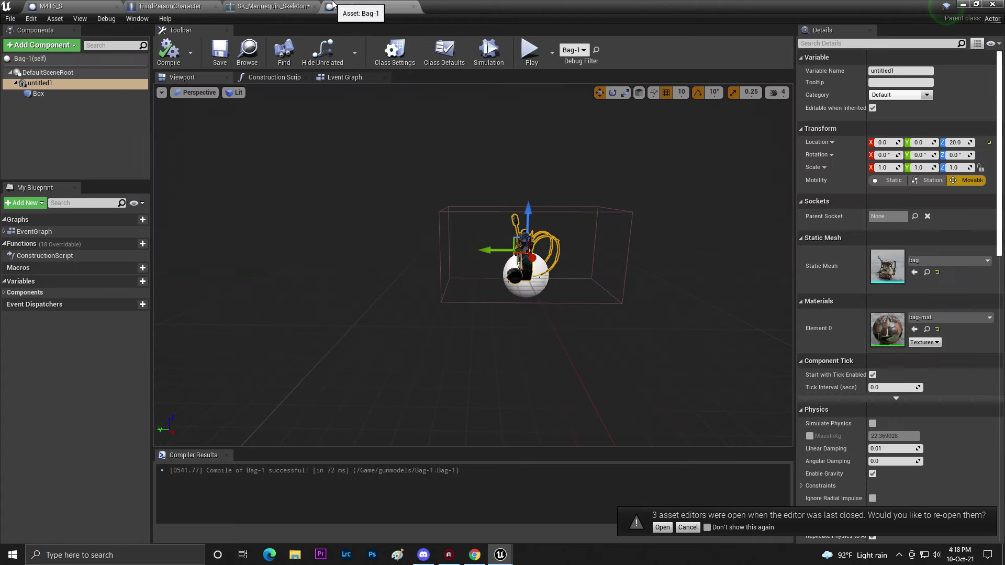
left_click(338, 77)
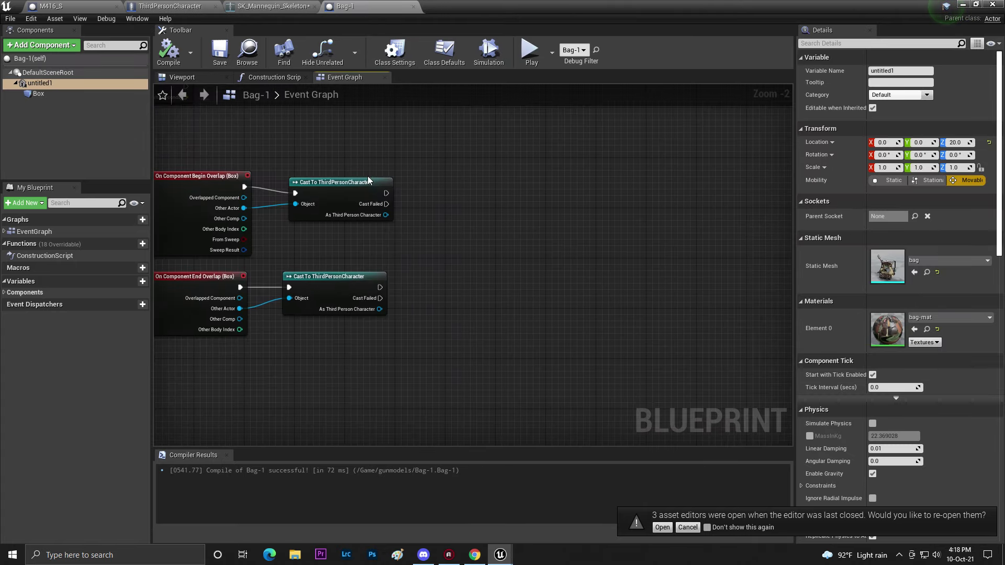
left_click_drag(392, 227, 474, 199)
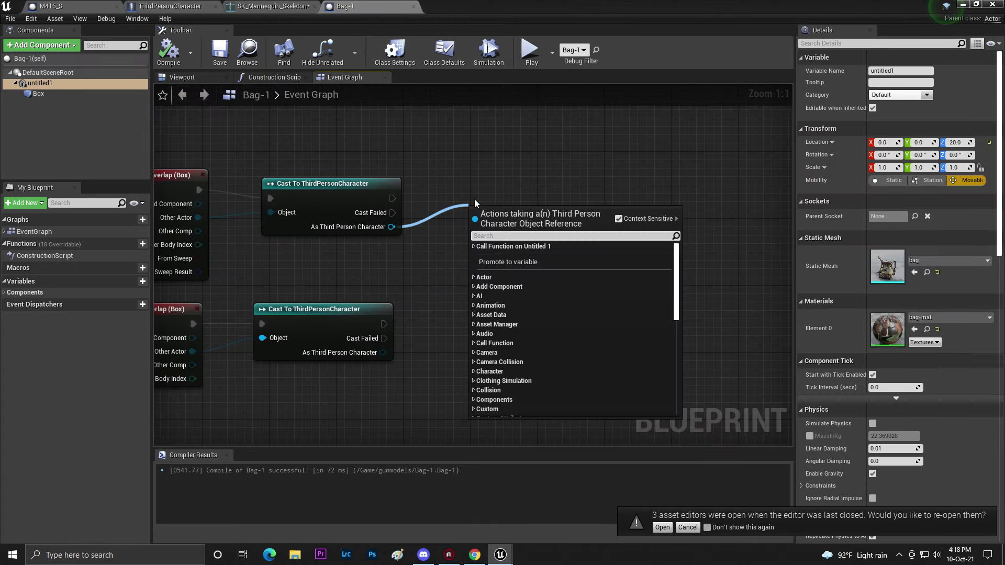
type("nearb")
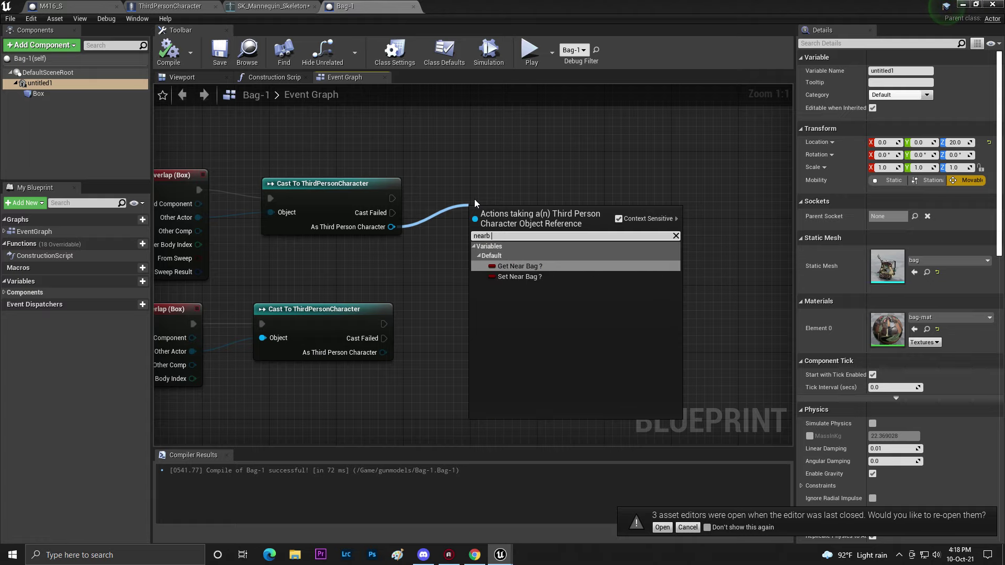
left_click(557, 277)
- Add a Set Bag-ref node targeting the cast character, chain execution from the cast through both SET nodes, and make Near Bag ? true
left_click_drag(510, 293, 650, 223)
type("set bag")
left_click(547, 356)
left_click_drag(554, 214, 638, 209)
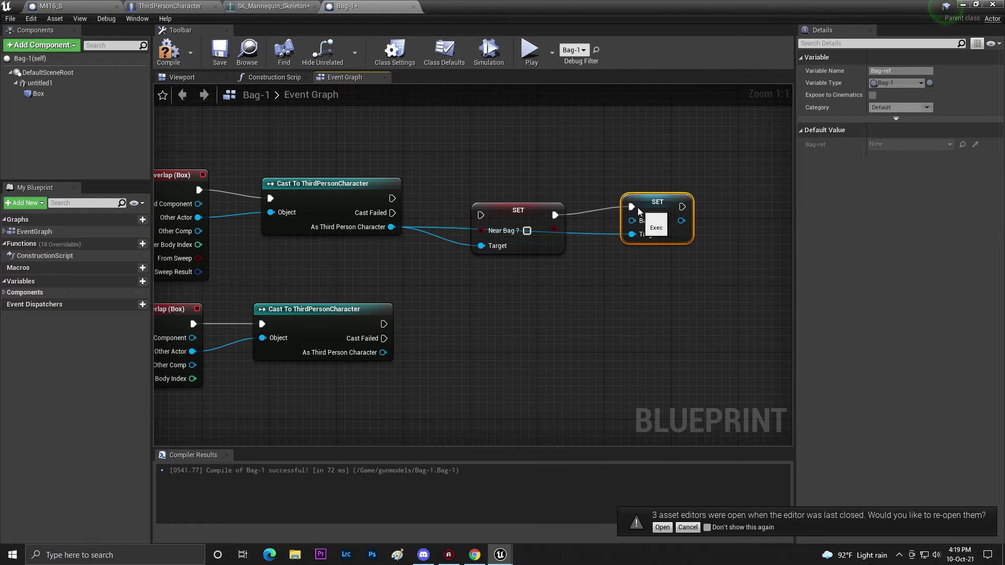
left_click_drag(388, 199, 491, 206)
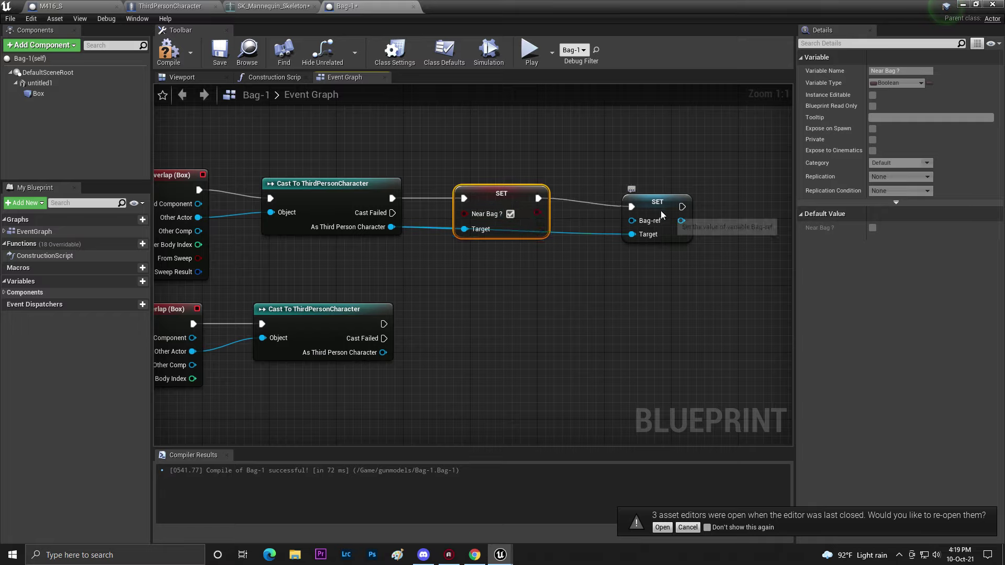
- Feed a Self reference into the Bag-ref input of its SET node
left_click_drag(662, 214, 545, 164)
type("self")
key("Return")
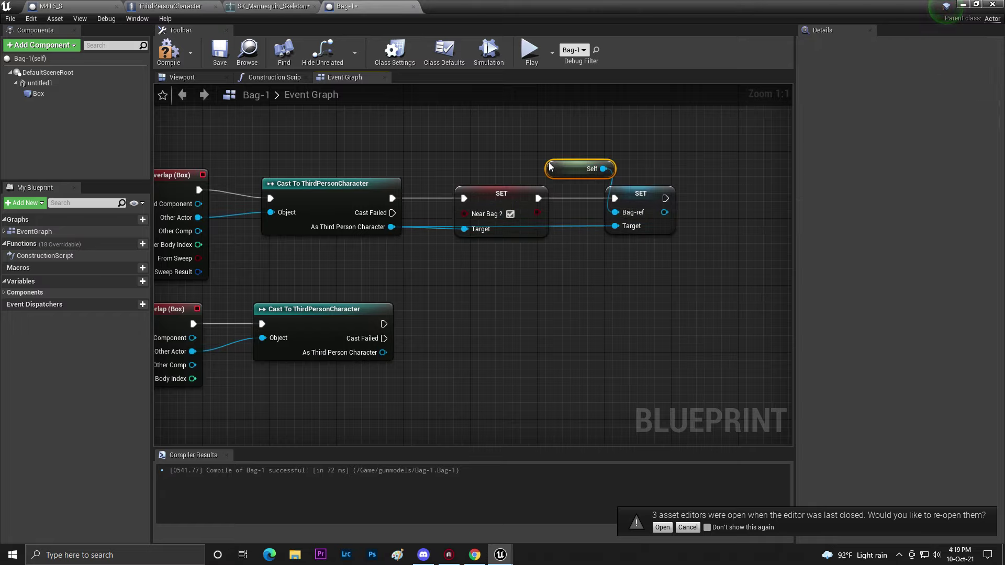
- Connect a copied Set Near Bag ? node, set to false, to the End Overlap cast, and compile and save Bag-1
key("ctrl+v")
left_click_drag(540, 223, 422, 307)
left_click_drag(383, 352, 423, 338)
left_click_drag(462, 309, 454, 326)
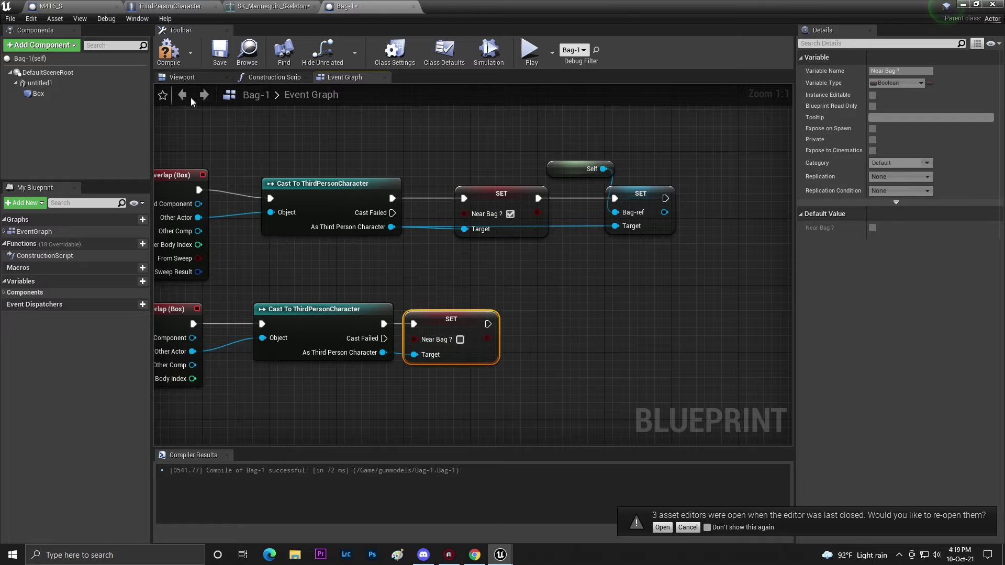
left_click_drag(152, 314, 155, 314)
left_click(172, 52)
left_click(223, 52)
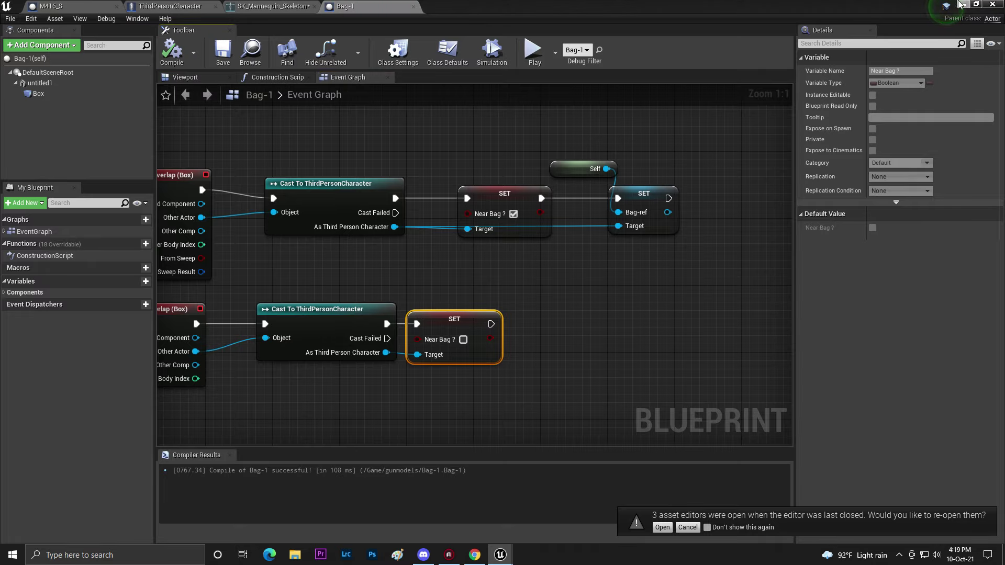
- Play-test the level by walking the character to the M416 and the bag, picking up both and viewing them on its back
left_click(961, 4)
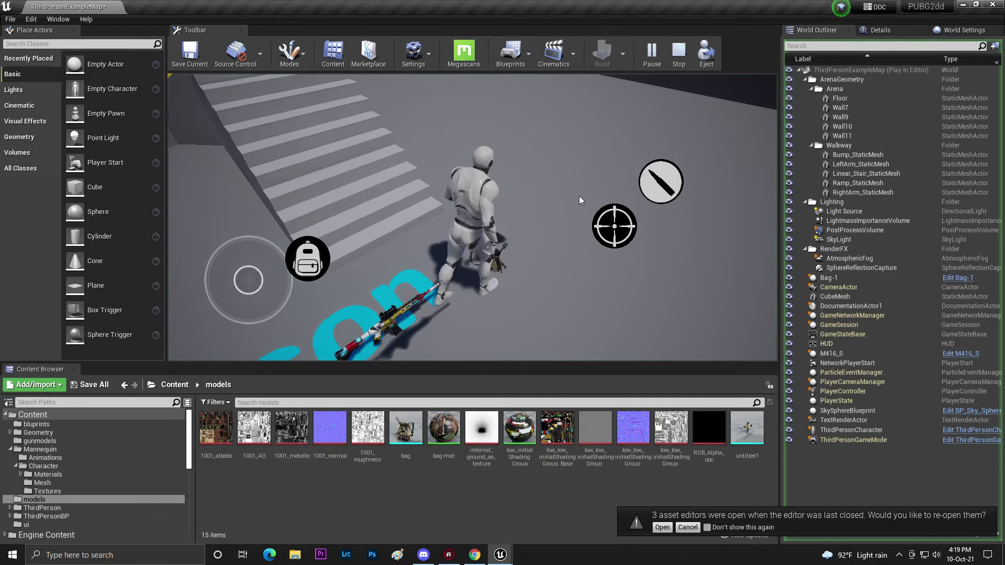
left_click(579, 201)
key("w")
key("f")
key("a")
left_click_drag(601, 191, 524, 146)
key("s")
key("f")
key("w")
key("a")
key("d")
key("w")
key("d")
key("w")
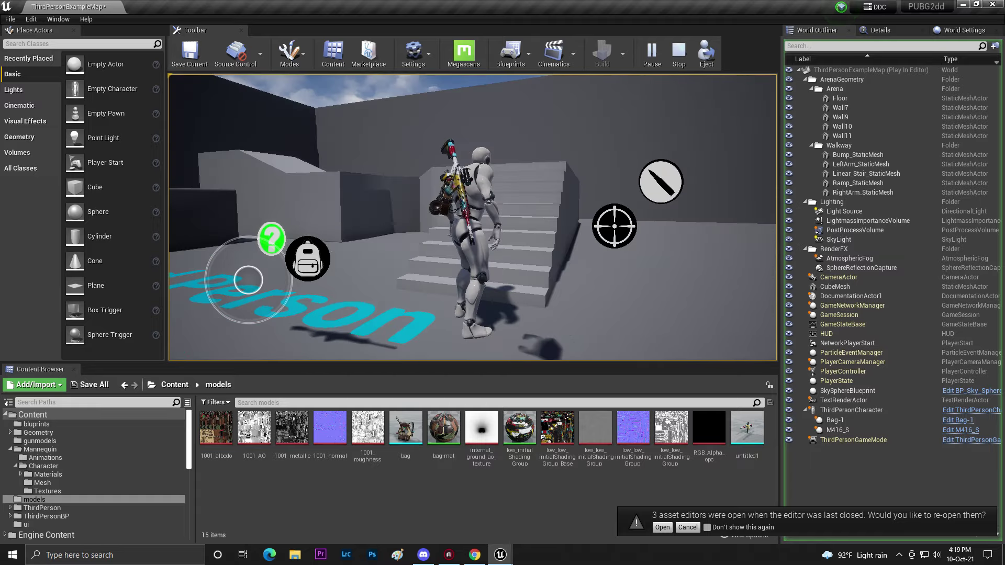
key("Escape")
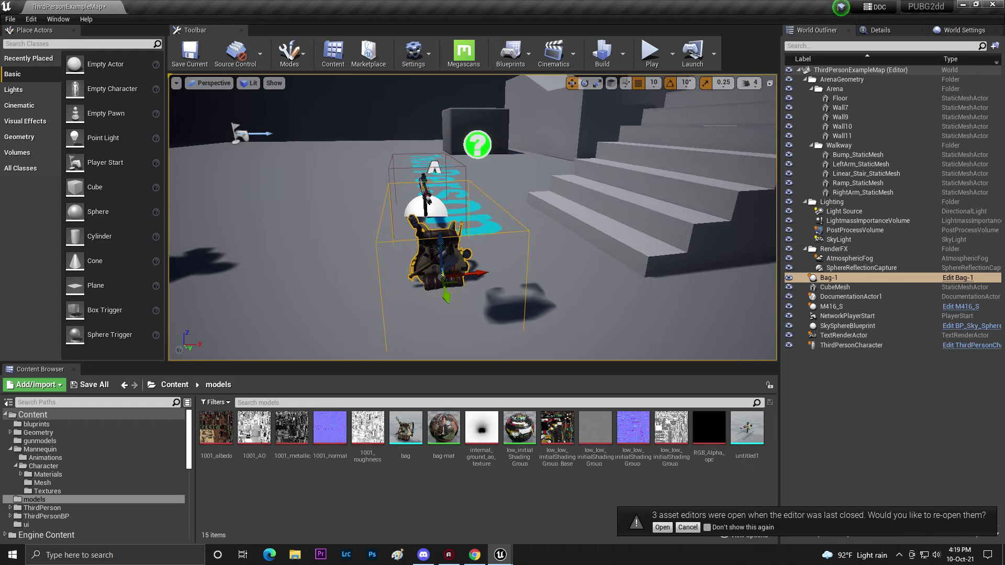
- Examine the bag mesh's placement in the Bag-1 viewport and check the character, rifle and mannequin skeleton editors
mouse_move(500, 555)
left_click(450, 513)
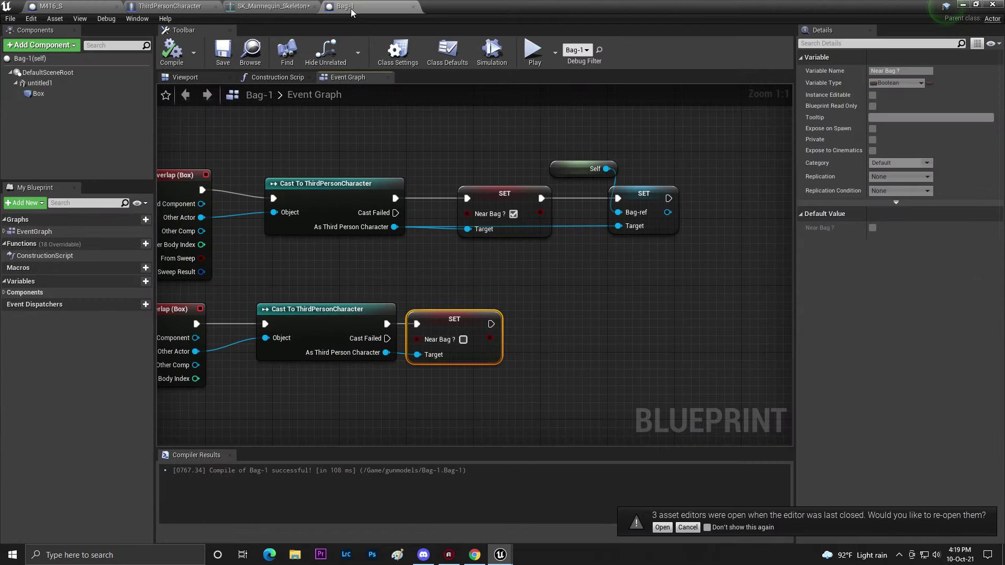
left_click(184, 77)
left_click(525, 261)
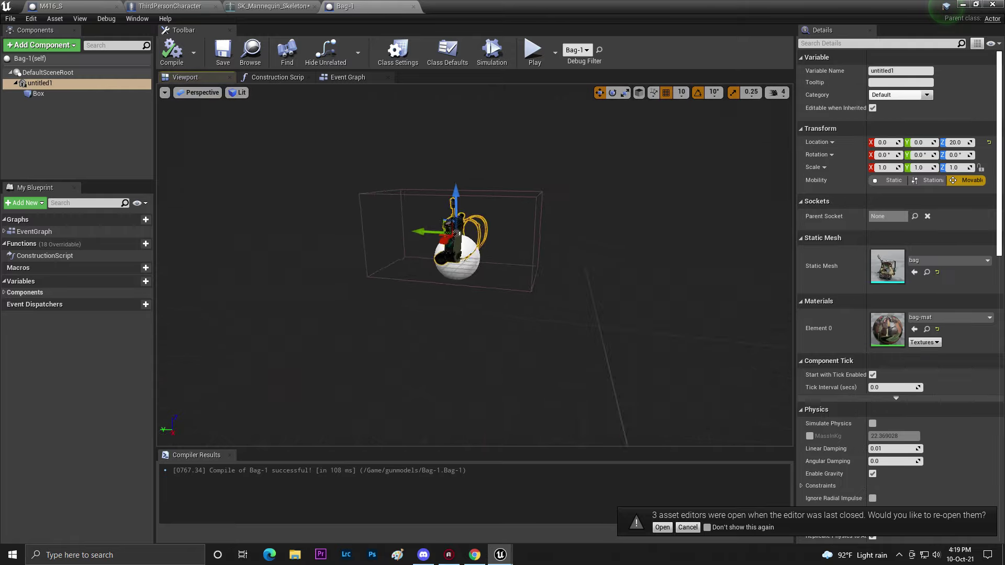
scroll(459, 236, "up", 3)
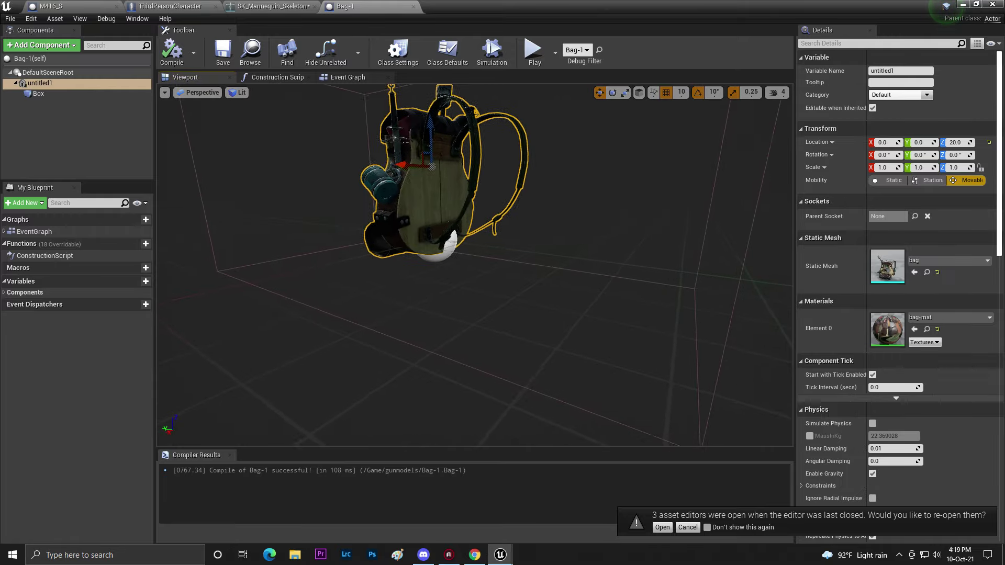
scroll(492, 215, "down", 4)
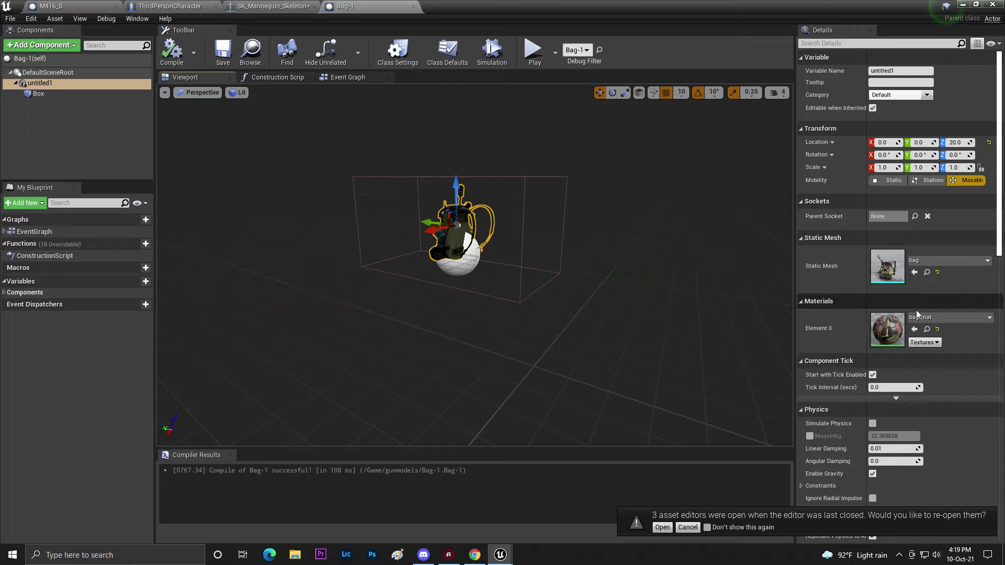
right_click_drag(601, 231, 571, 259)
left_click(170, 6)
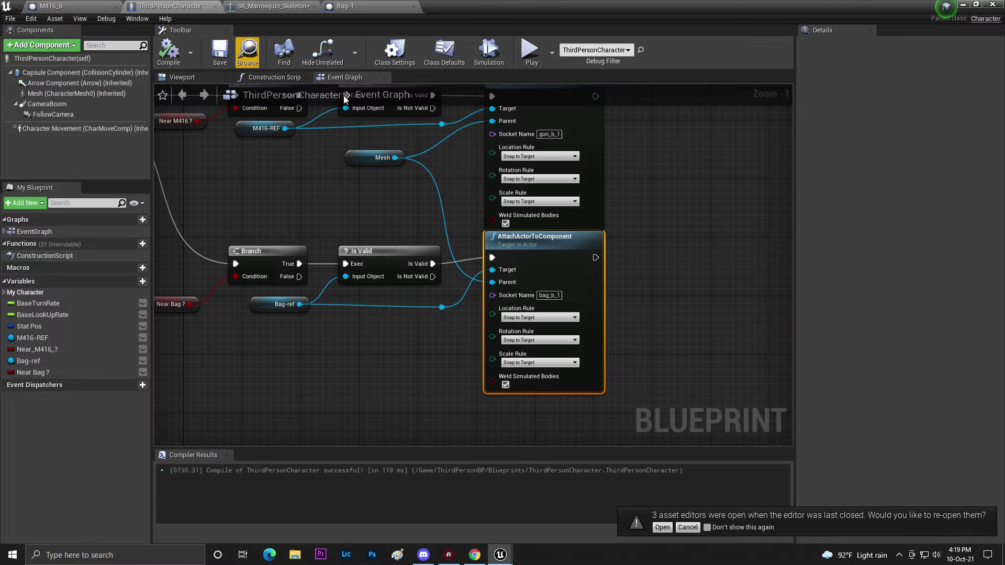
left_click(82, 6)
left_click(272, 6)
mouse_move(458, 153)
right_mouse_down()
mouse_move(430, 156)
mouse_move(459, 152)
right_mouse_up()
left_click(345, 6)
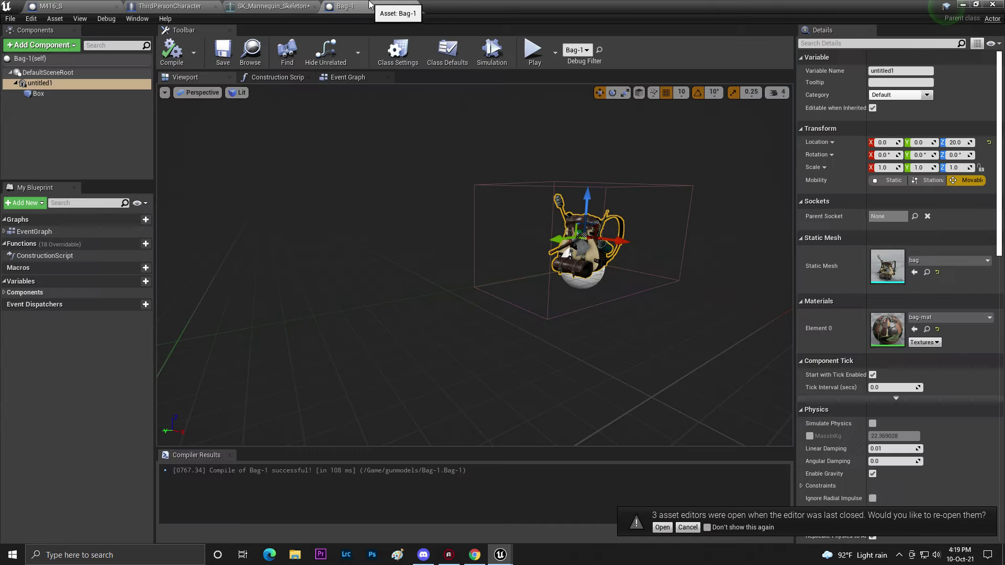
- Lower the bag mesh in Bag-1 to Z location -10 and compile the blueprint
right_click_drag(418, 199, 406, 197)
left_click_drag(413, 201, 418, 245)
left_click(171, 48)
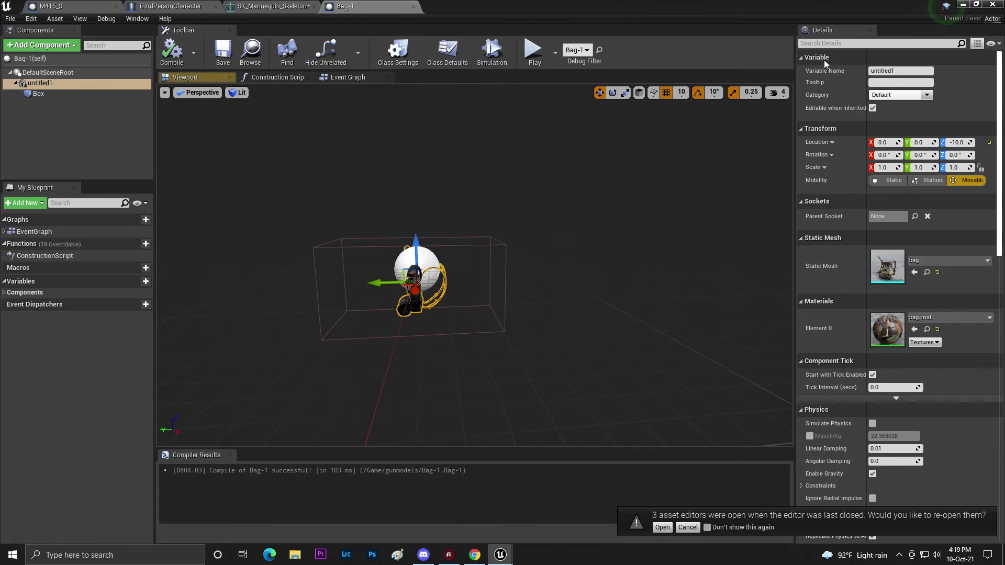
- Play-test the level again and check from several angles how the lowered bag sits on the character's back
key("alt+Tab")
left_click(653, 55)
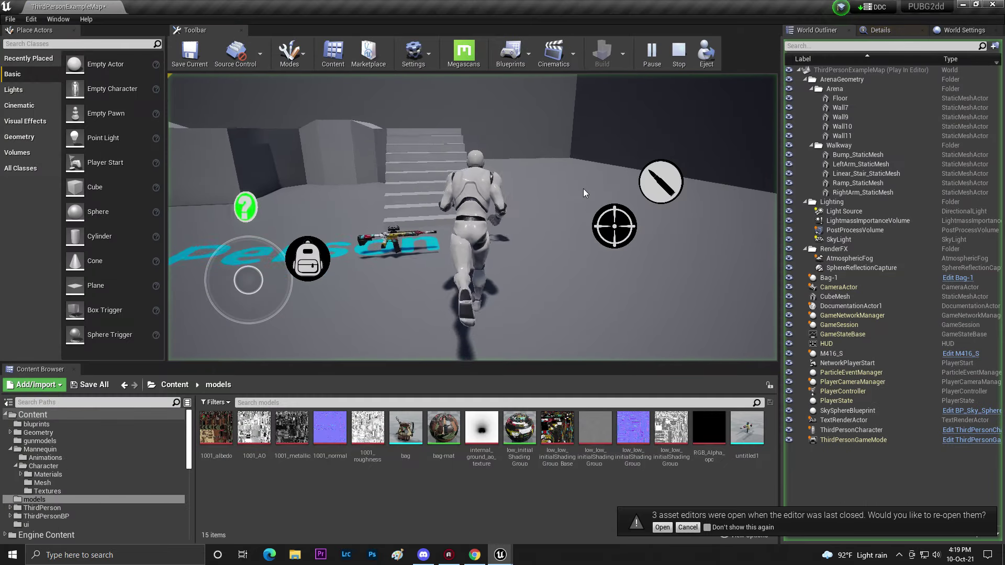
left_click_drag(661, 184, 492, 158)
key("a")
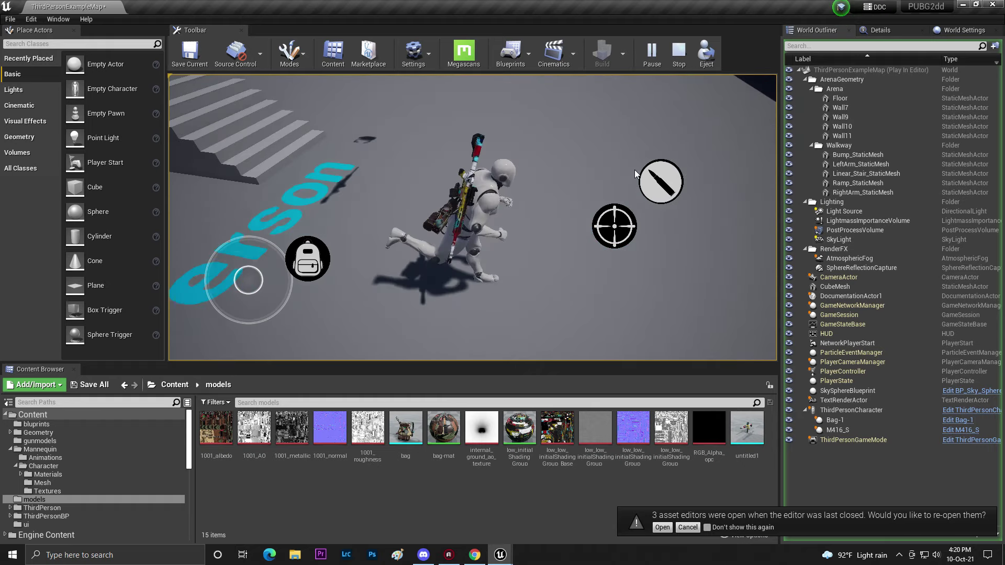
key("Escape")
- Delete the Bag-1 actor from the level and place a fresh one from the gunmodels folder on the floor near the stairs
right_click_drag(473, 217, 366, 178)
key("Delete")
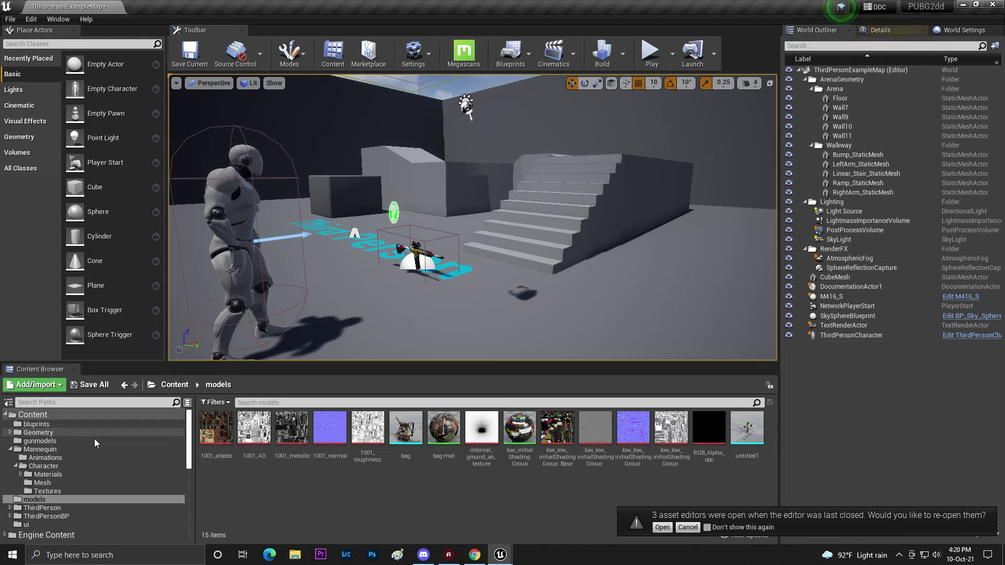
left_click(72, 459)
left_click(40, 441)
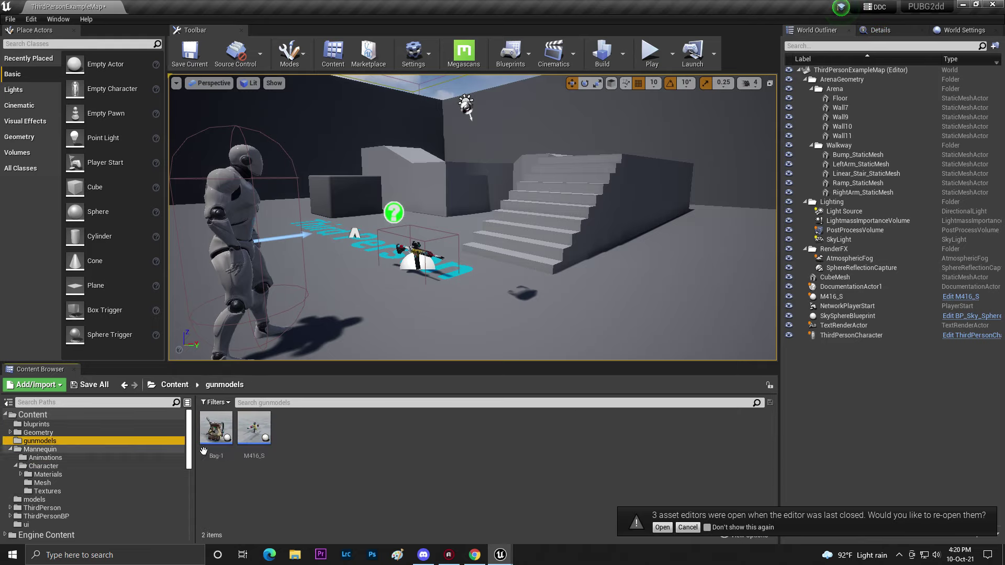
left_click_drag(216, 429, 537, 259)
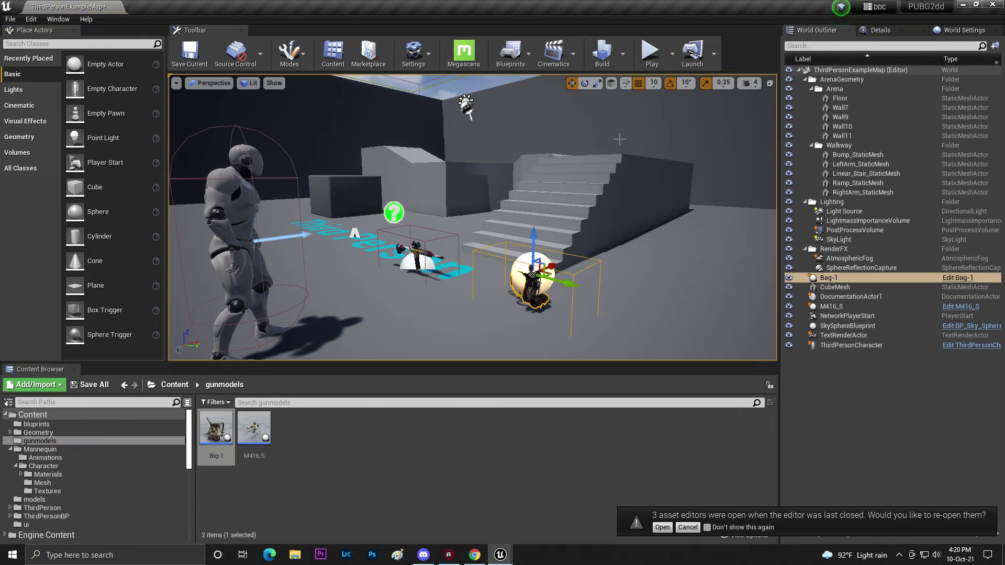
- Play-test picking up the newly placed bag and the M416, and view the character's back in full screen
left_click(651, 52)
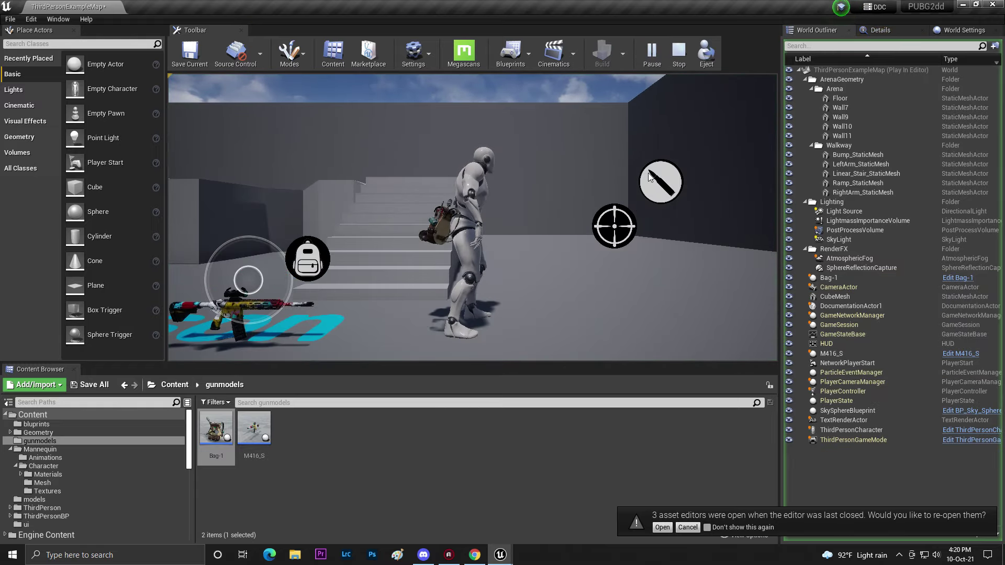
left_click(568, 163)
key("a")
key("d")
left_click_drag(563, 159, 523, 172)
left_click_drag(422, 177, 296, 164)
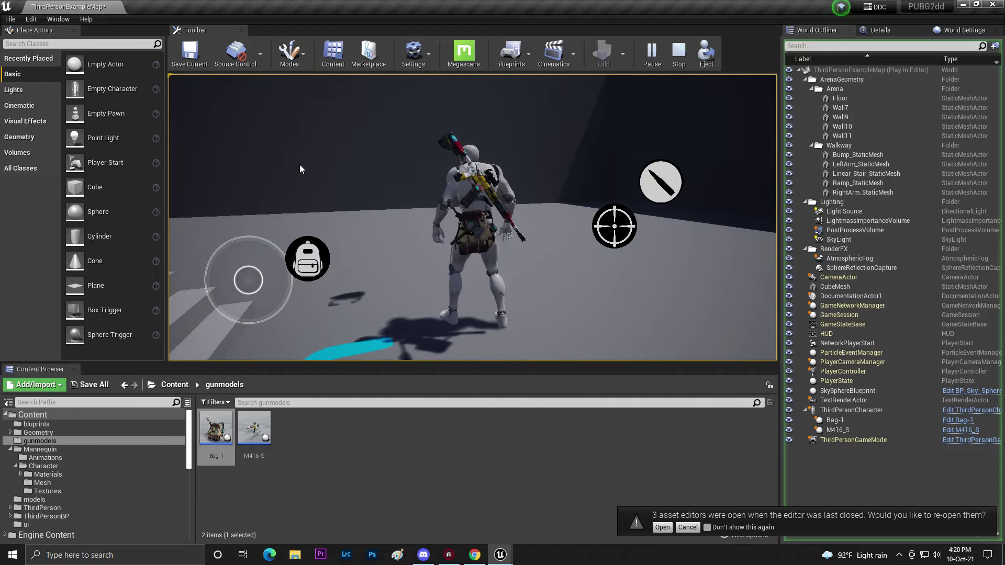
key("F11")
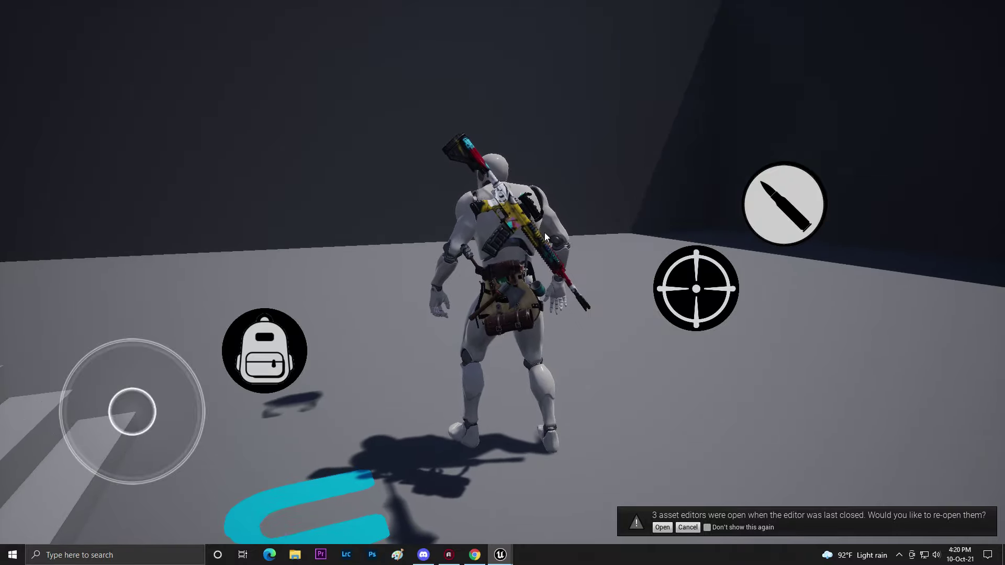